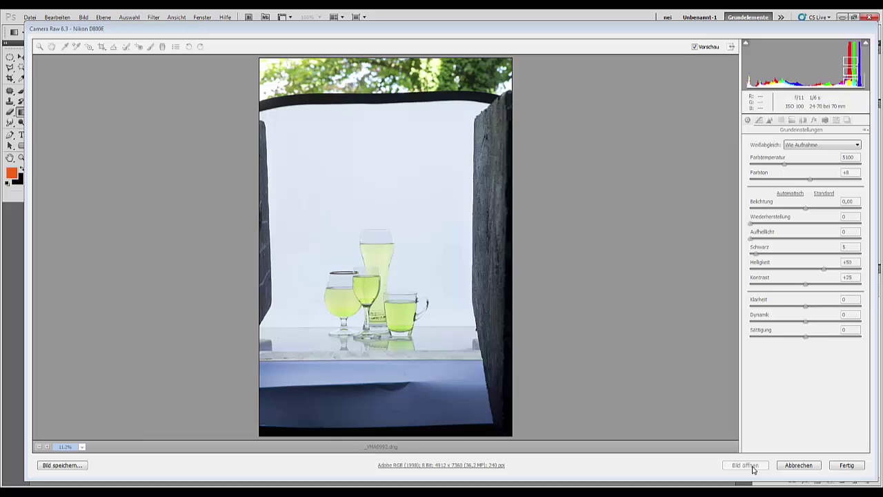
# Open the raw photo with its current settings and crop it to a rectangle closely surrounding the four glasses and their reflections
pyautogui.click(745, 465)
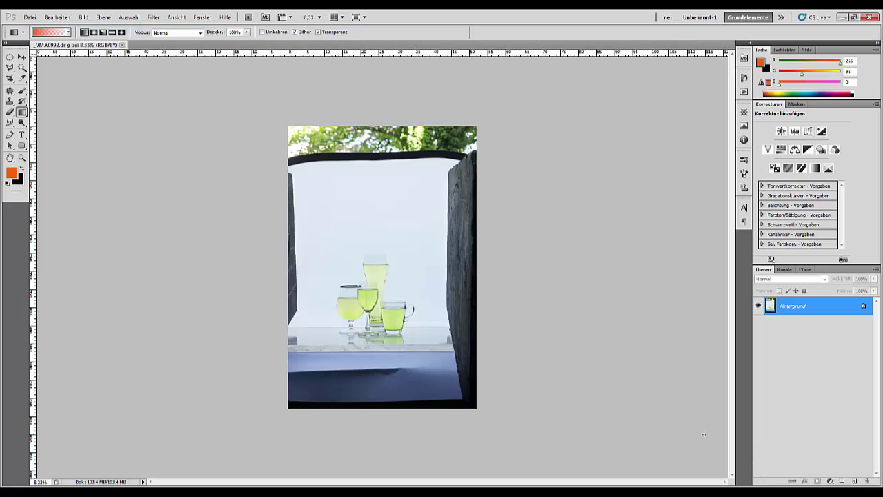
pyautogui.hotkey('ctrl', '+')
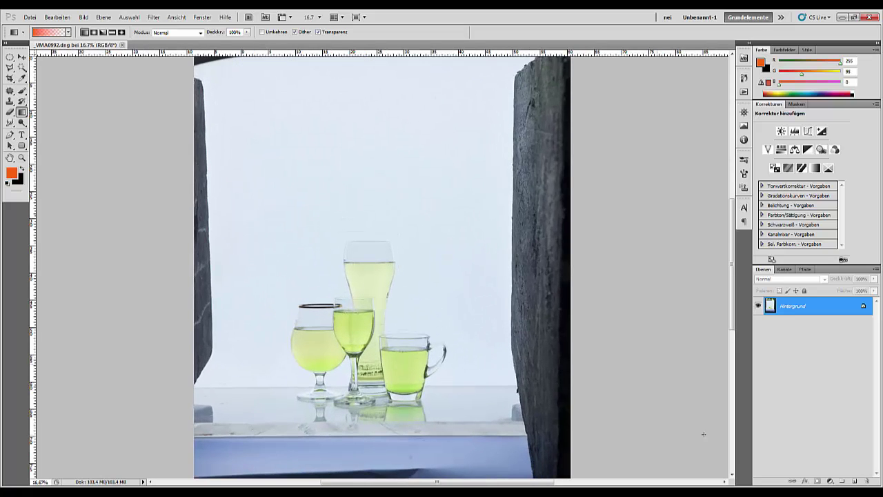
pyautogui.click(9, 57)
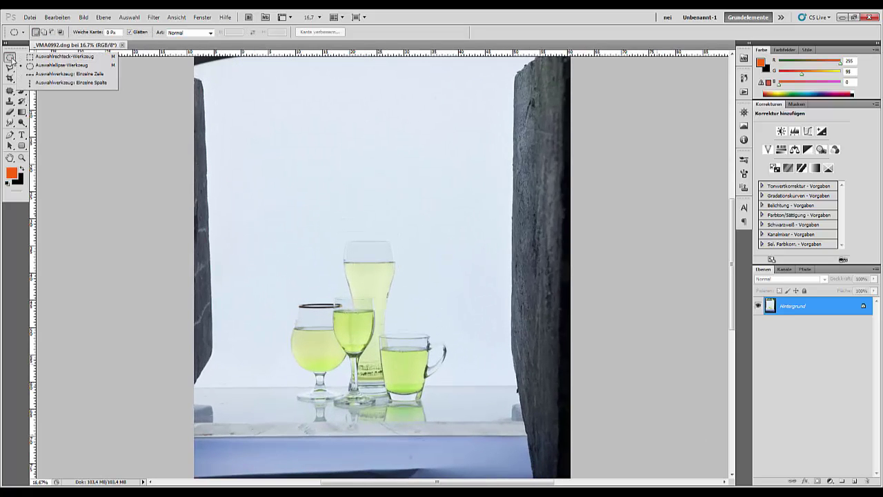
pyautogui.click(42, 56)
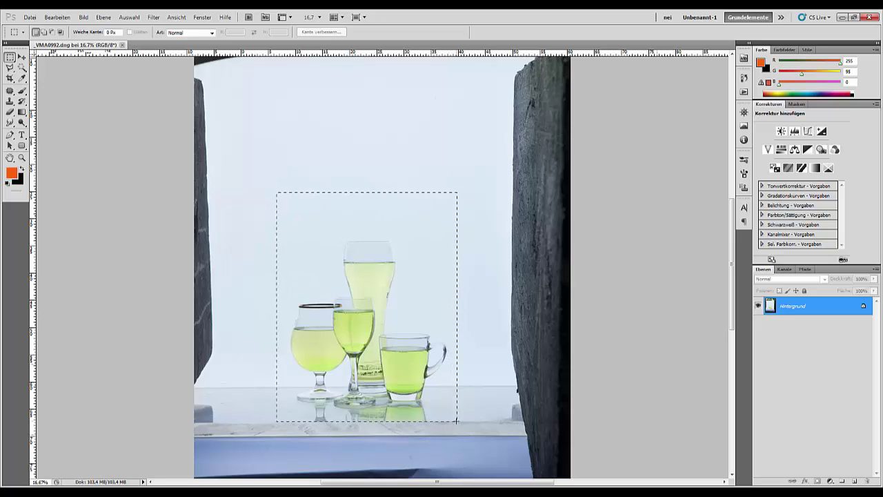
pyautogui.moveTo(455, 421); pyautogui.dragTo(455, 421)
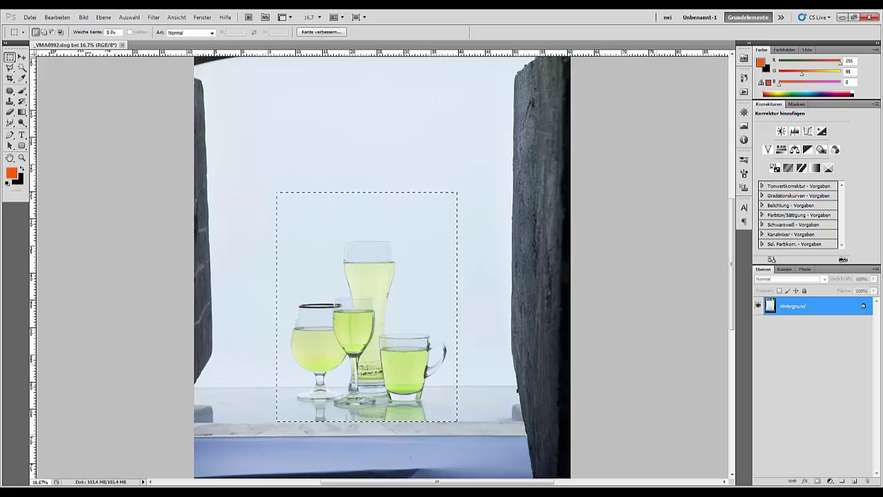
pyautogui.moveTo(482, 494)
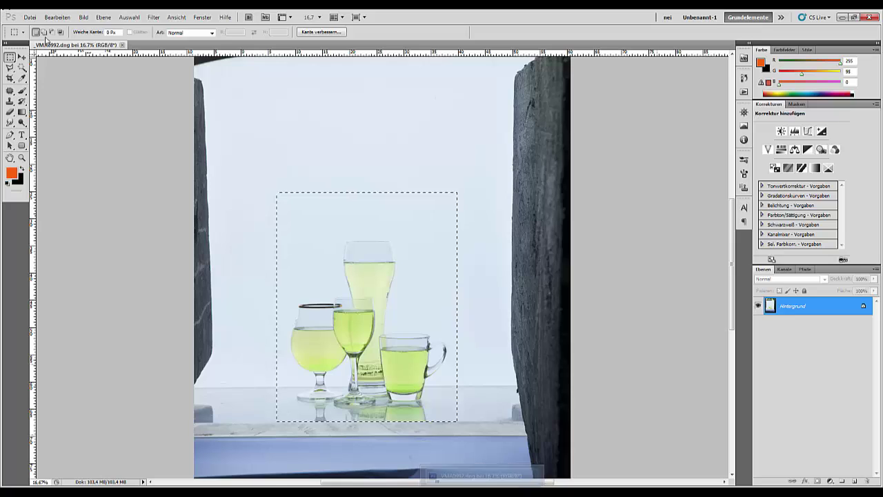
pyautogui.click(30, 17)
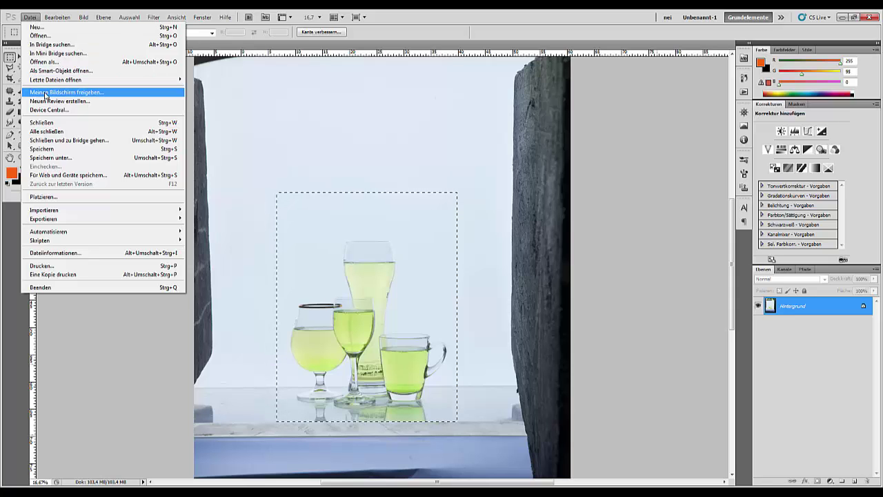
pyautogui.moveTo(83, 17)
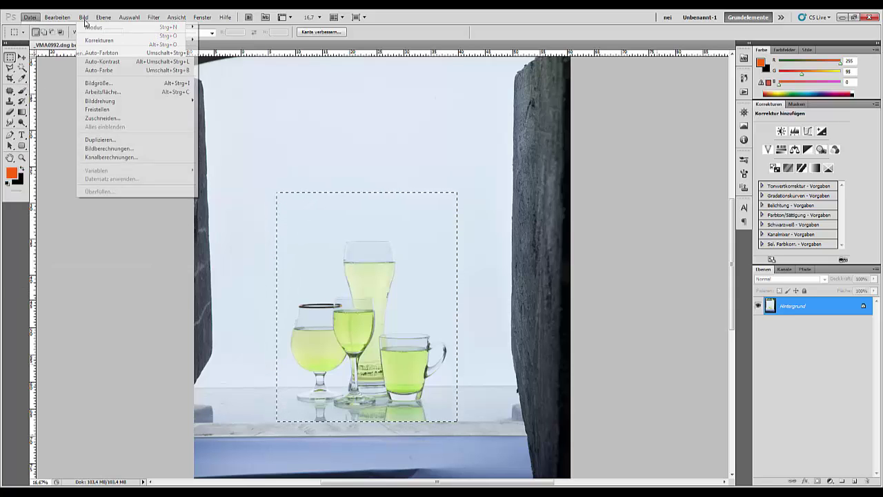
pyautogui.click(101, 110)
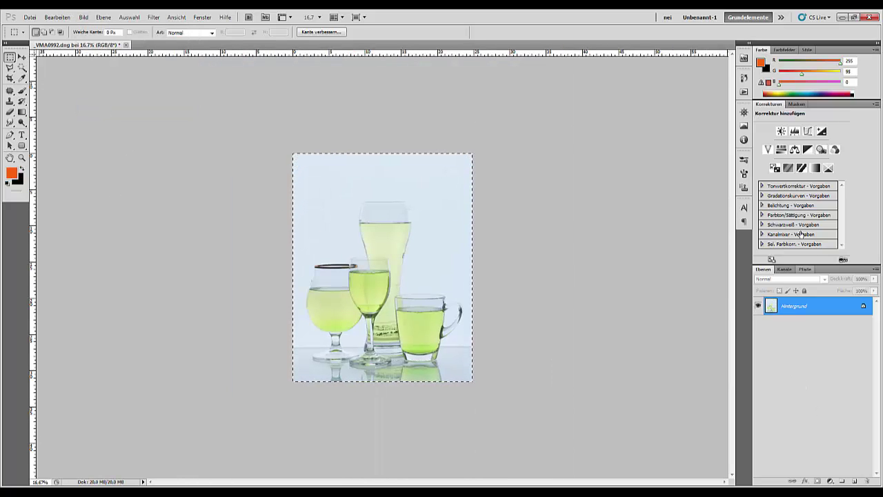
# Add a Levels adjustment with black input 97 and white input 249, and merge it into the background layer
pyautogui.click(795, 131)
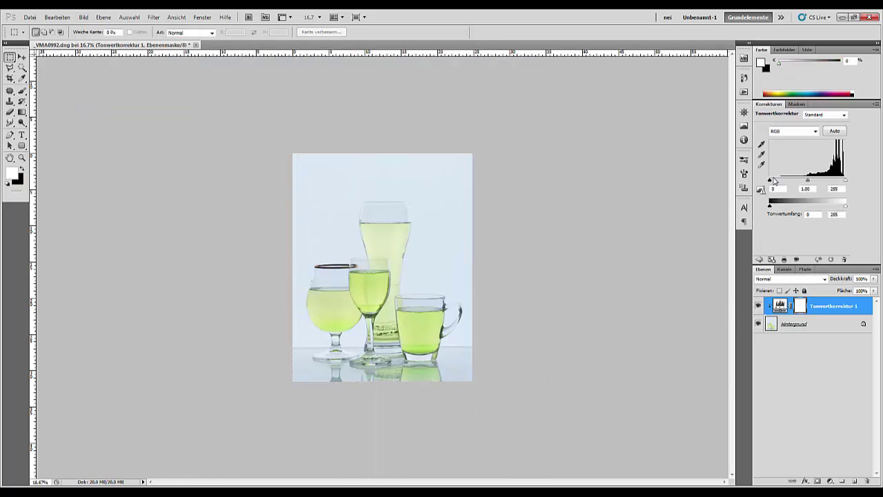
pyautogui.moveTo(771, 182); pyautogui.dragTo(845, 183)
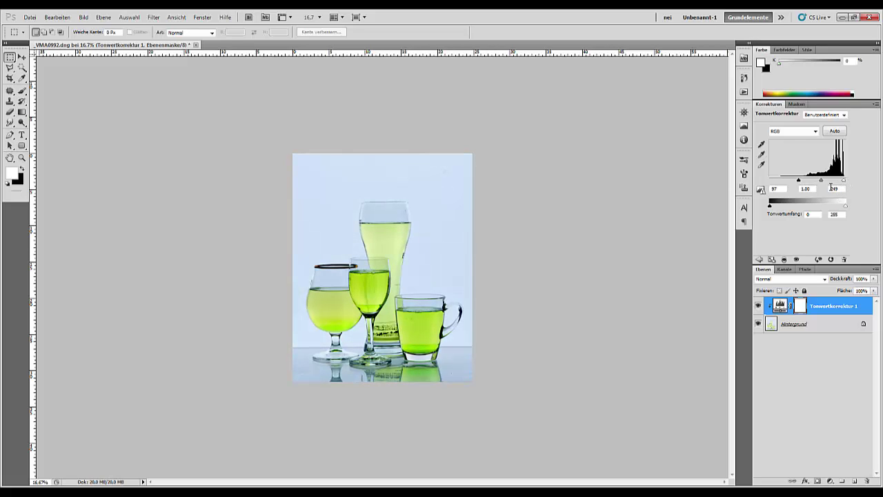
pyautogui.hotkey('ctrl', '+')
pyautogui.hotkey('ctrl', '+')
pyautogui.hotkey('ctrl', '+')
pyautogui.hotkey('ctrl', '+')
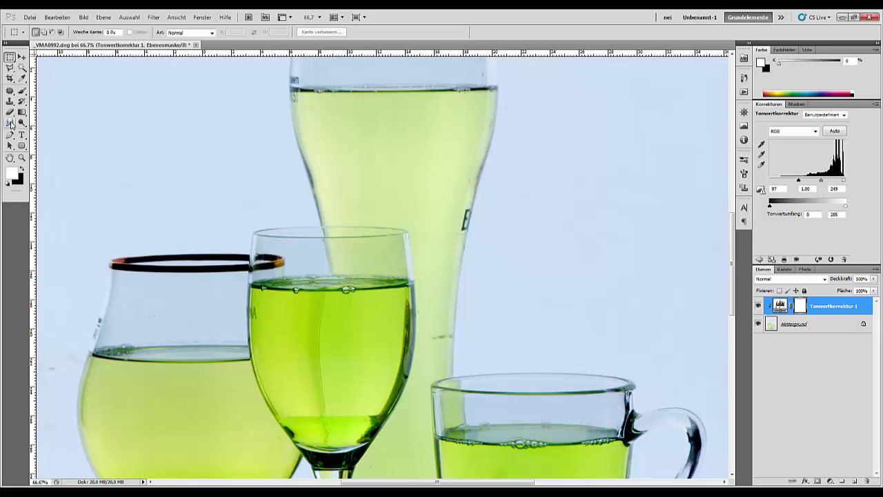
pyautogui.click(9, 123)
pyautogui.hotkey('ctrl', 'z')
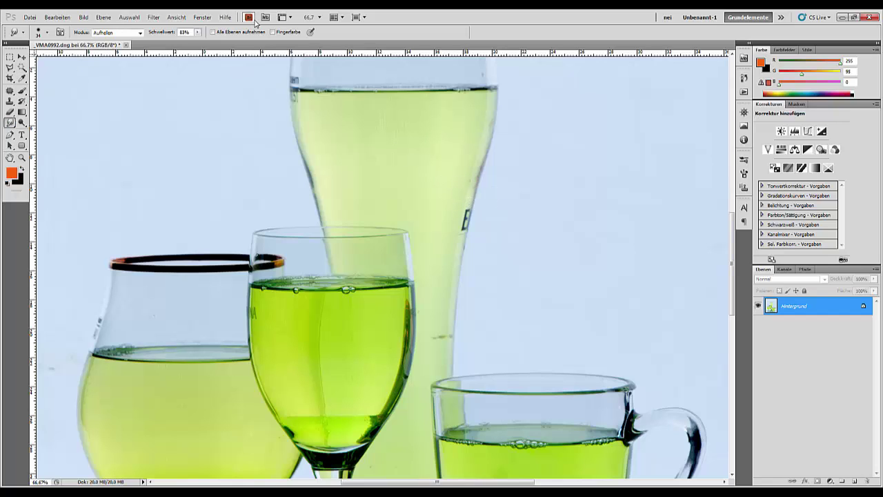
# Smudge away the small printed markings along the edges of the tall beer glass
pyautogui.press('r')
pyautogui.moveTo(211, 243)
pyautogui.mouseDown()
pyautogui.moveTo(359, 249)
pyautogui.moveTo(365, 290)
pyautogui.moveTo(380, 283)
pyautogui.moveTo(372, 296)
pyautogui.mouseUp()
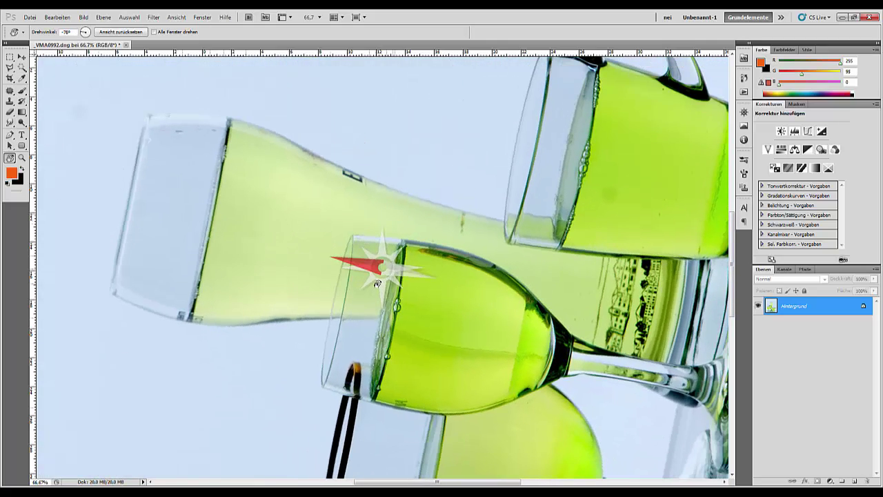
pyautogui.press('o')
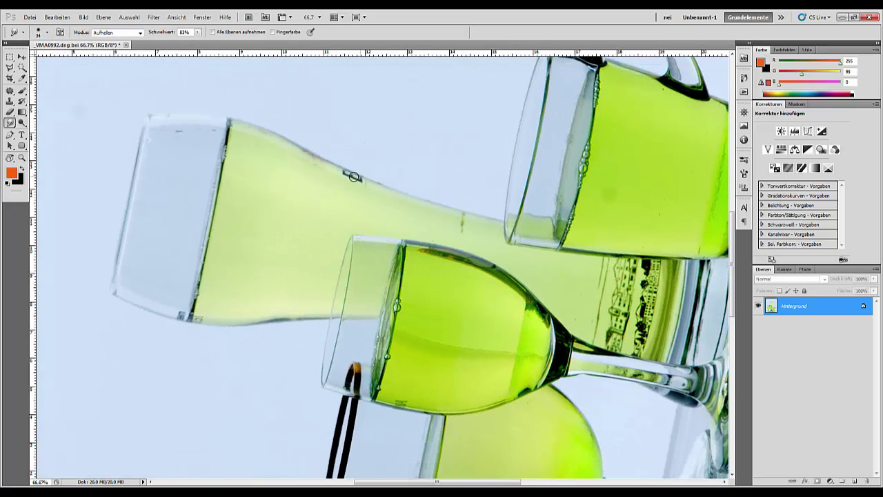
pyautogui.moveTo(349, 174)
pyautogui.mouseDown()
pyautogui.moveTo(369, 186)
pyautogui.moveTo(340, 172)
pyautogui.mouseUp()
pyautogui.moveTo(454, 212)
pyautogui.mouseDown()
pyautogui.moveTo(448, 221)
pyautogui.moveTo(471, 231)
pyautogui.moveTo(462, 222)
pyautogui.mouseUp()
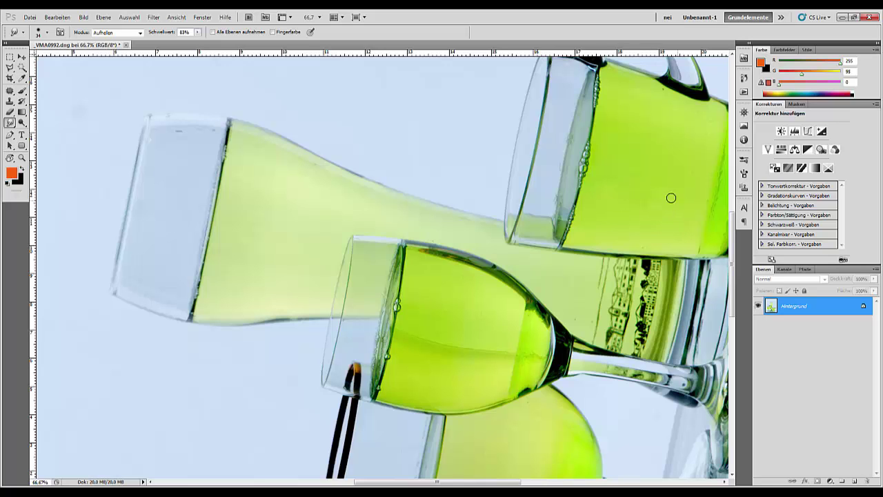
# Smudge away the printed city motif at the beer glass's base, including its traces in the wine glass stem and the table reflection
pyautogui.moveTo(470, 352); pyautogui.dragTo(430, 162)
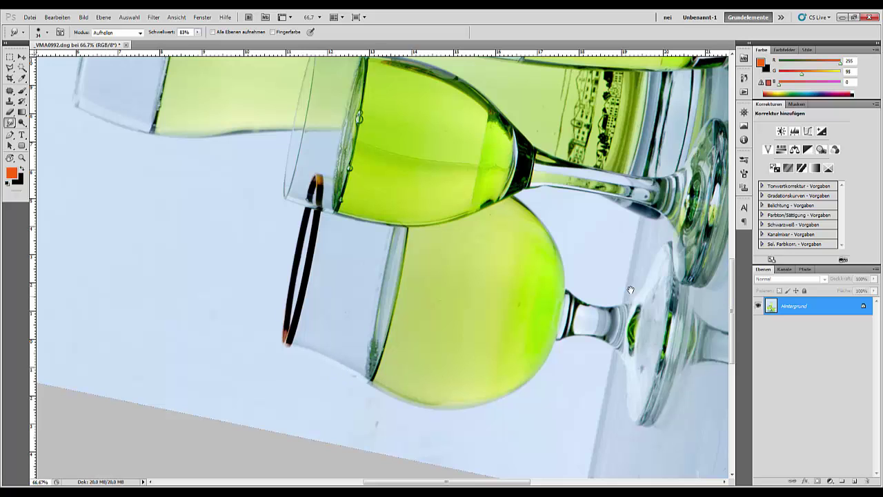
pyautogui.moveTo(630, 289); pyautogui.dragTo(485, 438)
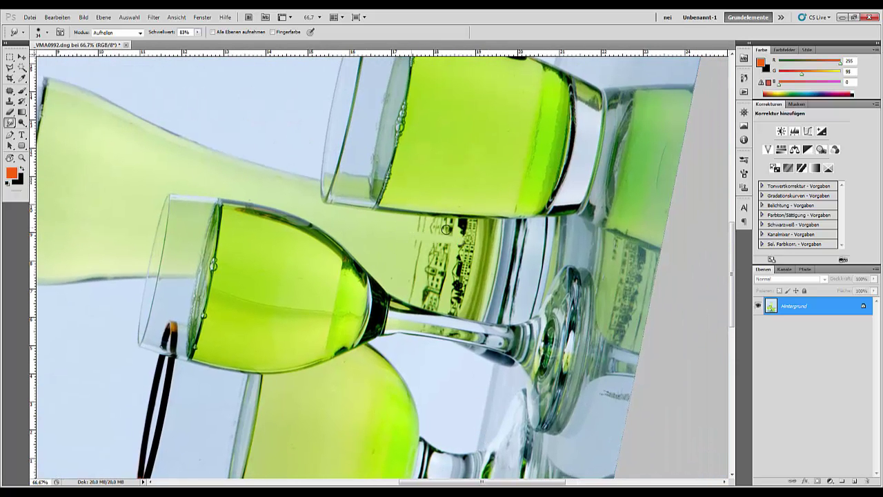
pyautogui.moveTo(445, 229)
pyautogui.mouseDown()
pyautogui.moveTo(423, 221)
pyautogui.moveTo(468, 223)
pyautogui.moveTo(414, 229)
pyautogui.moveTo(466, 231)
pyautogui.moveTo(461, 239)
pyautogui.moveTo(408, 241)
pyautogui.moveTo(465, 276)
pyautogui.moveTo(460, 283)
pyautogui.moveTo(414, 283)
pyautogui.moveTo(420, 289)
pyautogui.moveTo(391, 276)
pyautogui.moveTo(435, 305)
pyautogui.moveTo(401, 296)
pyautogui.moveTo(455, 311)
pyautogui.moveTo(473, 227)
pyautogui.moveTo(468, 294)
pyautogui.mouseUp()
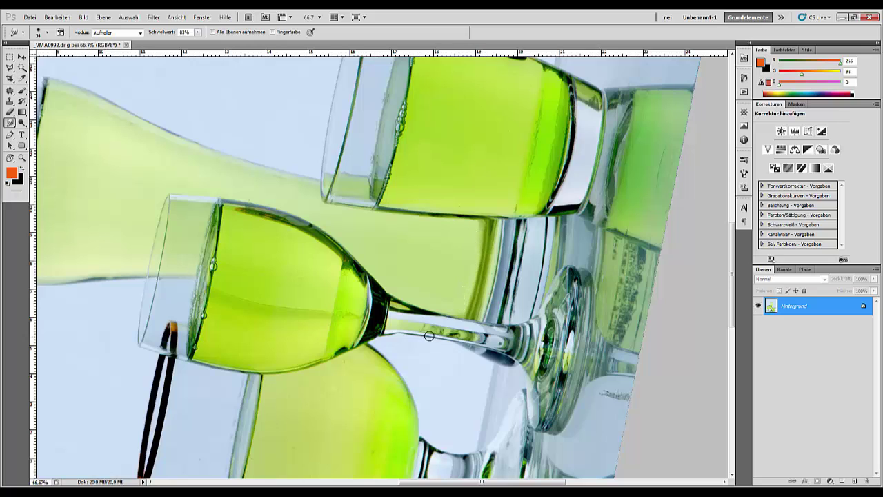
pyautogui.moveTo(429, 337)
pyautogui.mouseDown()
pyautogui.moveTo(450, 332)
pyautogui.moveTo(426, 328)
pyautogui.moveTo(515, 350)
pyautogui.mouseUp()
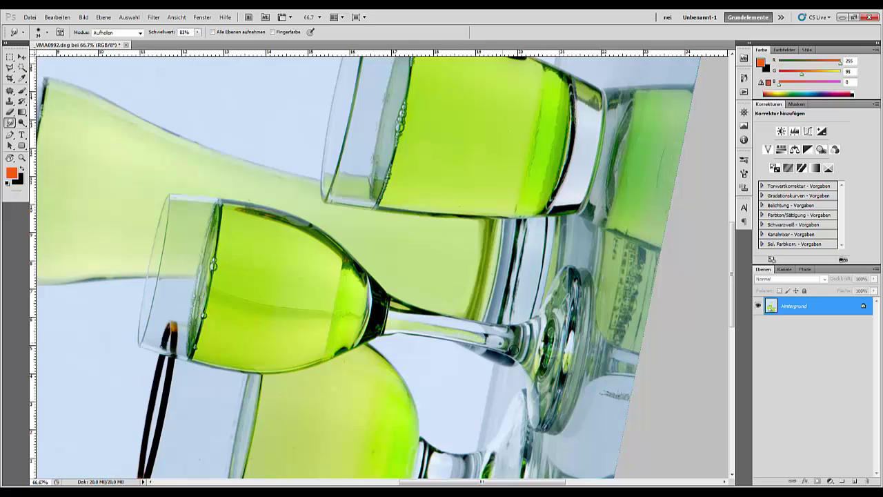
pyautogui.moveTo(622, 250)
pyautogui.mouseDown()
pyautogui.moveTo(635, 255)
pyautogui.moveTo(616, 246)
pyautogui.moveTo(637, 263)
pyautogui.moveTo(615, 273)
pyautogui.moveTo(639, 289)
pyautogui.moveTo(614, 295)
pyautogui.moveTo(630, 314)
pyautogui.moveTo(607, 314)
pyautogui.moveTo(628, 345)
pyautogui.moveTo(622, 400)
pyautogui.moveTo(624, 390)
pyautogui.mouseUp()
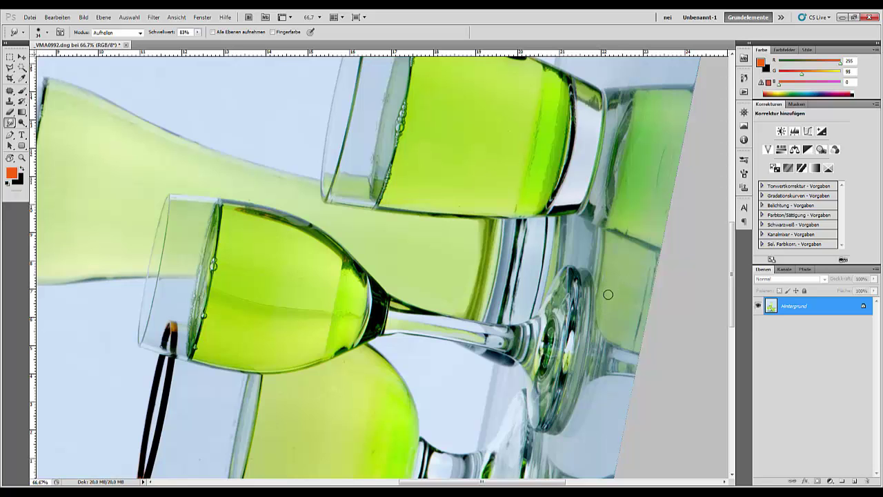
# Reset the view rotation and patch the background blemishes above the mug and beside the goblet with clean background
pyautogui.scroll(3, 523, 276)
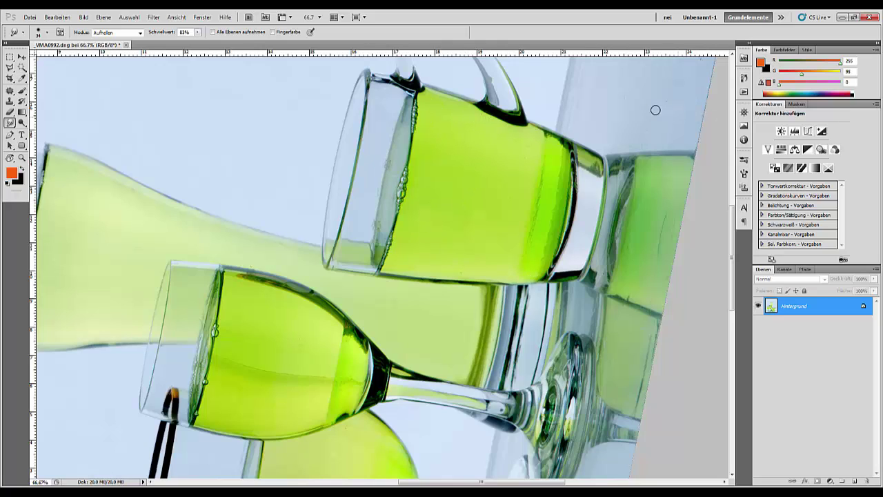
pyautogui.hotkey('ctrl', '-')
pyautogui.hotkey('ctrl', '-')
pyautogui.hotkey('ctrl', '-')
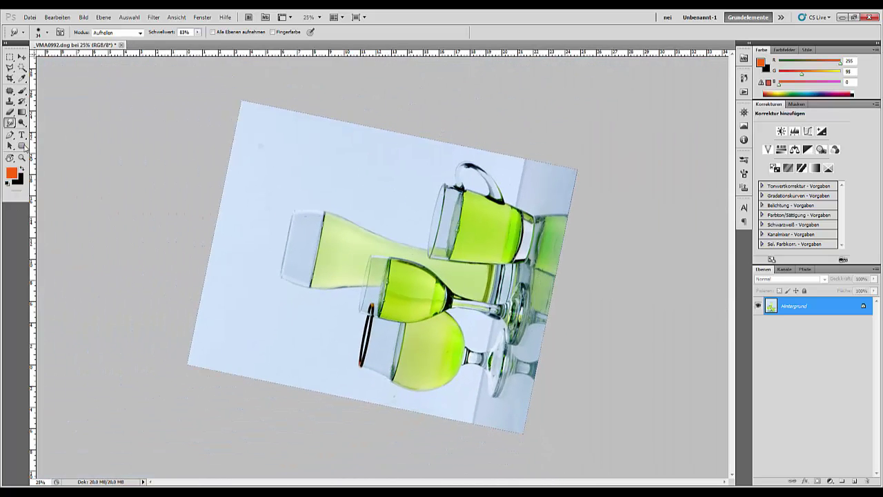
pyautogui.doubleClick(9, 157)
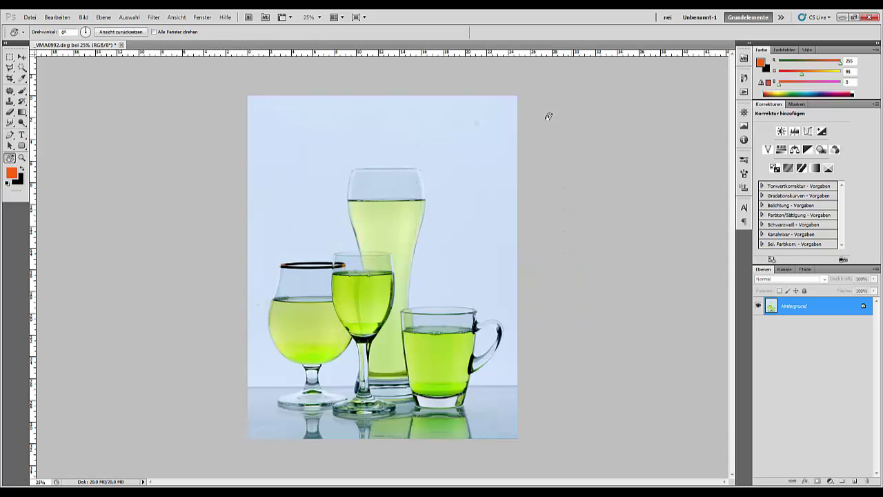
pyautogui.click(10, 91)
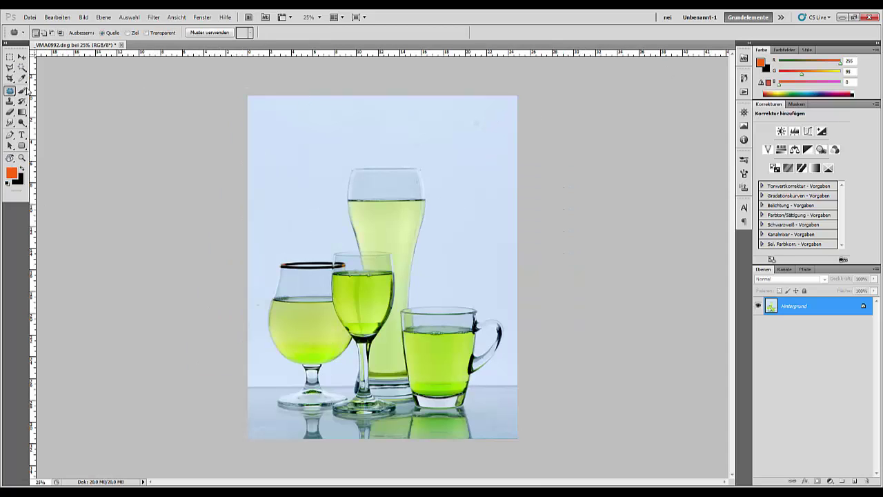
pyautogui.moveTo(484, 111); pyautogui.dragTo(481, 119)
pyautogui.click(412, 136)
pyautogui.moveTo(412, 136); pyautogui.dragTo(347, 132)
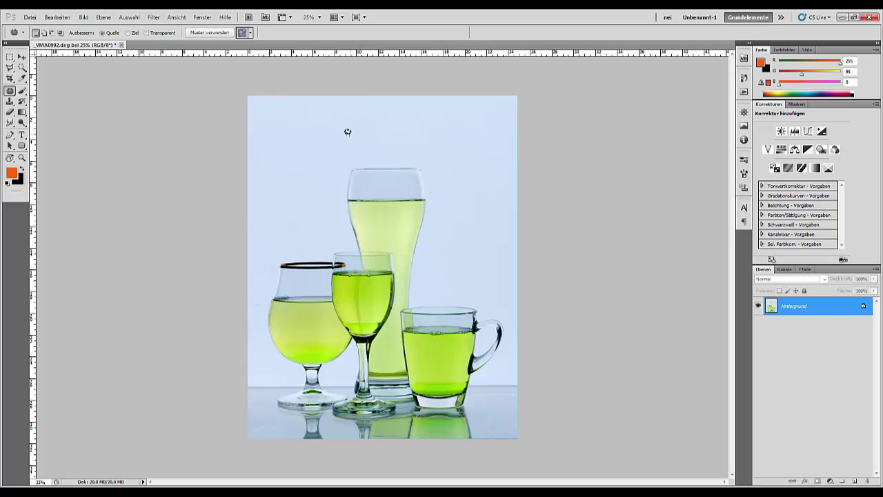
pyautogui.moveTo(266, 308)
pyautogui.mouseDown()
pyautogui.moveTo(263, 335)
pyautogui.moveTo(251, 342)
pyautogui.moveTo(245, 312)
pyautogui.moveTo(256, 286)
pyautogui.moveTo(266, 299)
pyautogui.moveTo(275, 206)
pyautogui.mouseUp()
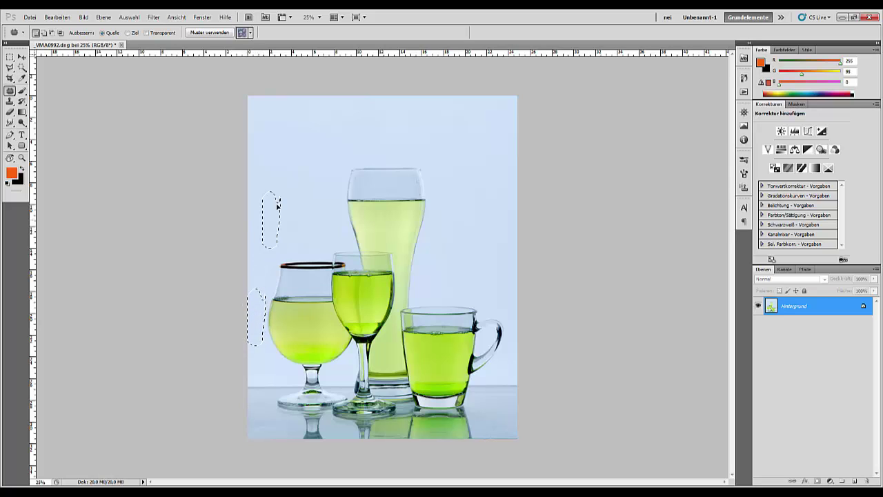
pyautogui.click(335, 211)
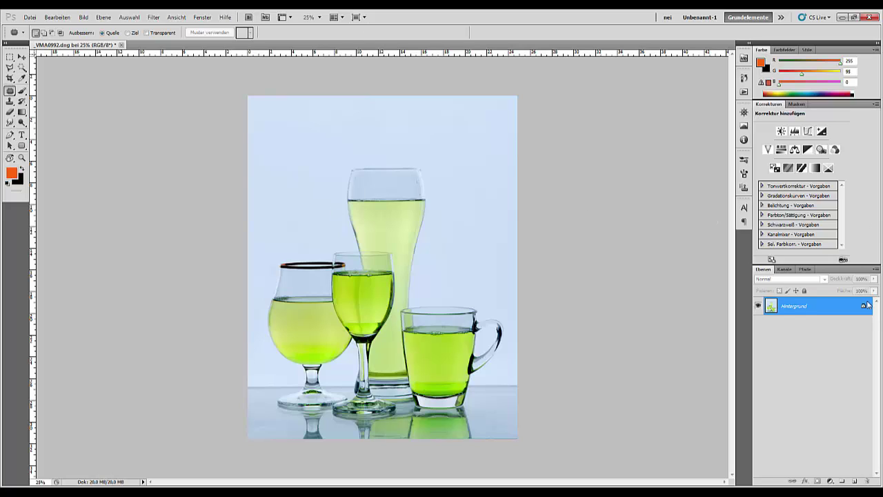
# Duplicate the background layer and apply Topaz DeNoise 5 to the copy with Overall Strength 0.83
pyautogui.moveTo(833, 313); pyautogui.dragTo(857, 480)
pyautogui.click(153, 17)
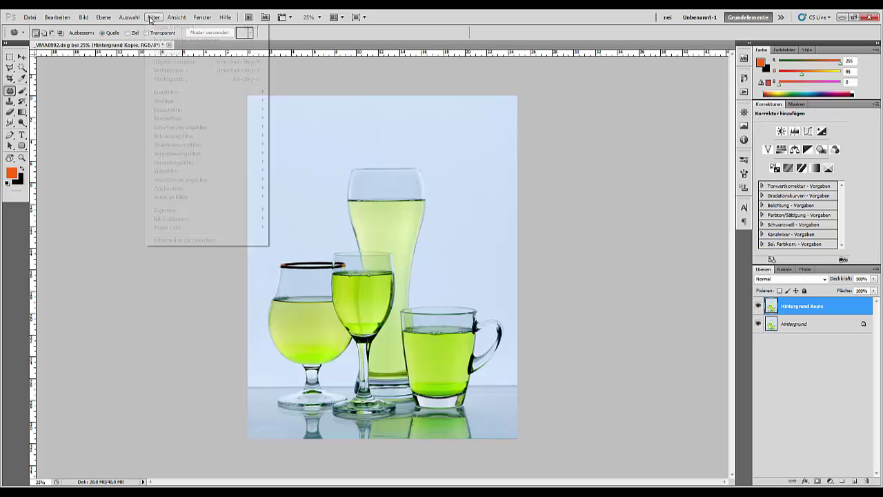
pyautogui.moveTo(177, 228)
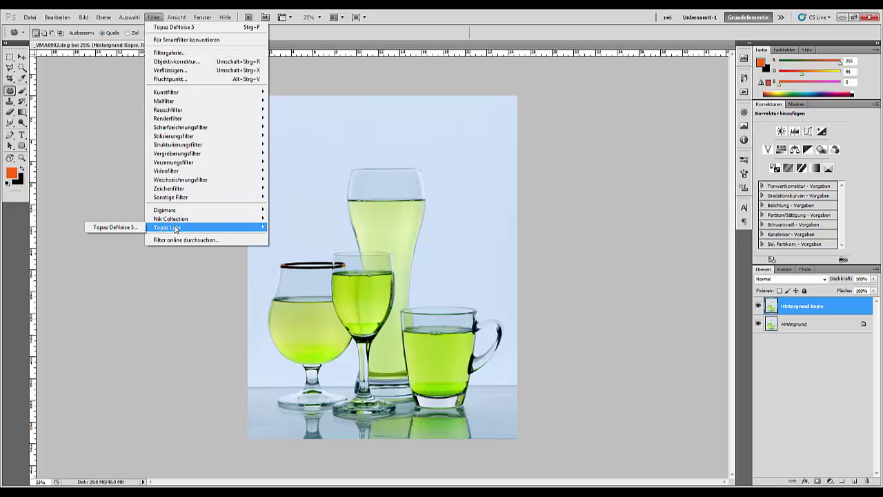
pyautogui.click(128, 227)
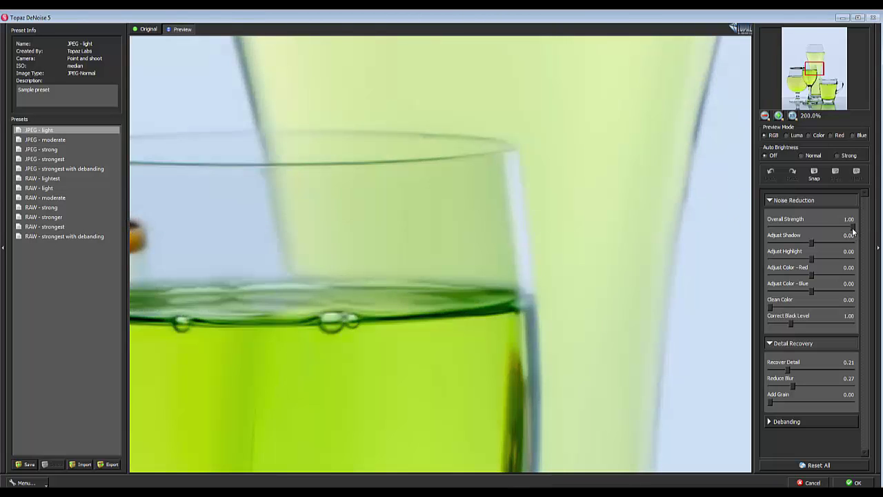
pyautogui.moveTo(853, 232); pyautogui.dragTo(840, 232)
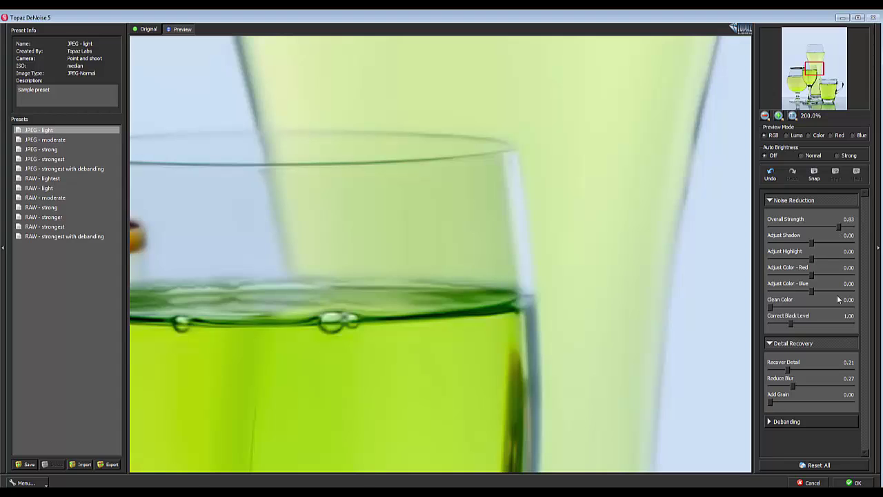
pyautogui.click(853, 482)
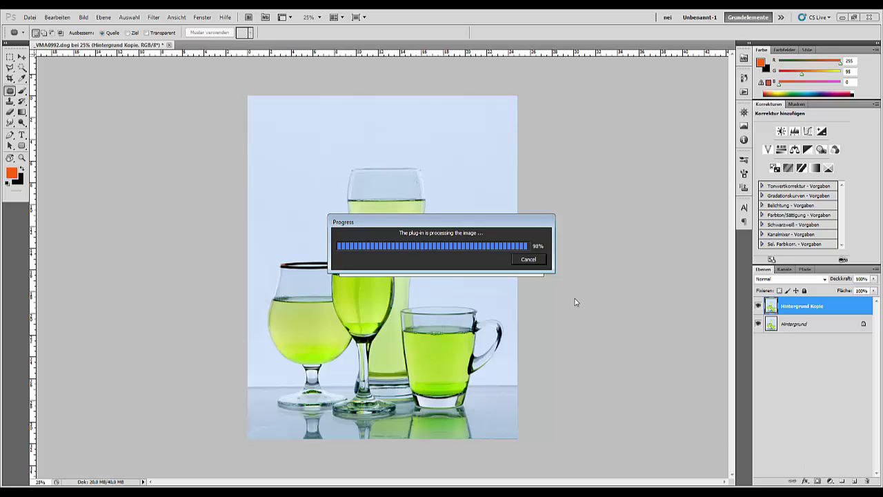
pyautogui.click(84, 17)
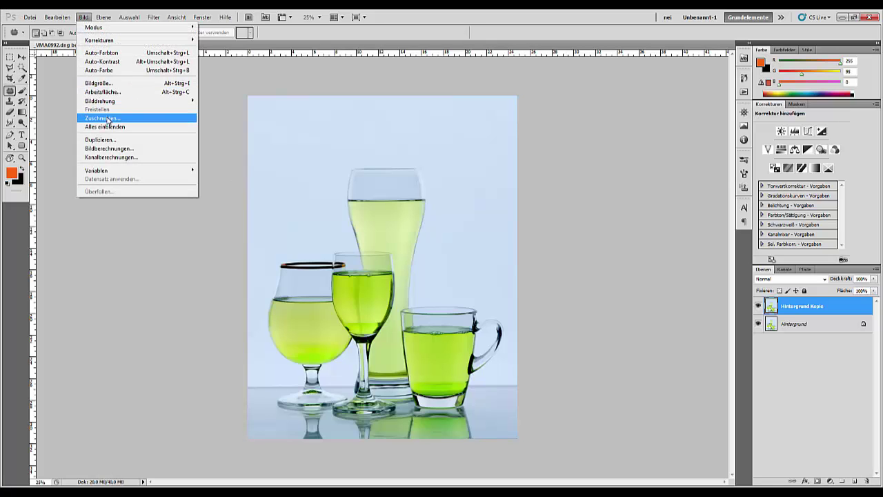
pyautogui.click(100, 86)
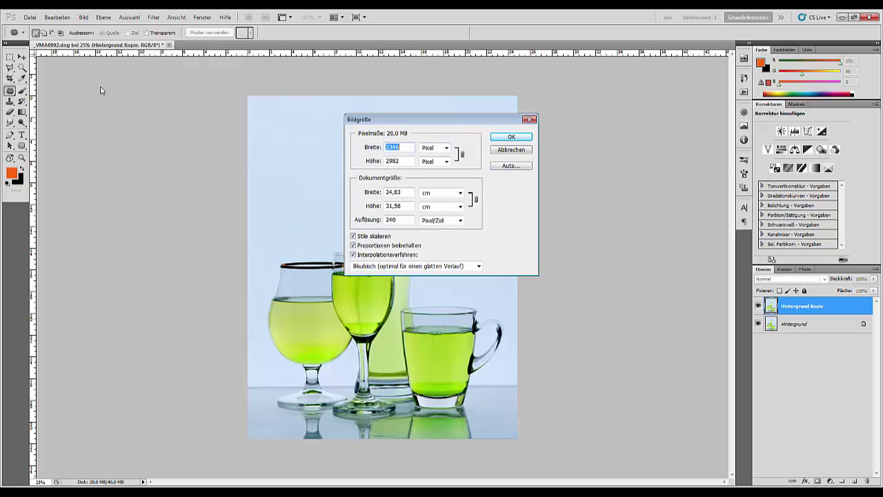
pyautogui.click(511, 151)
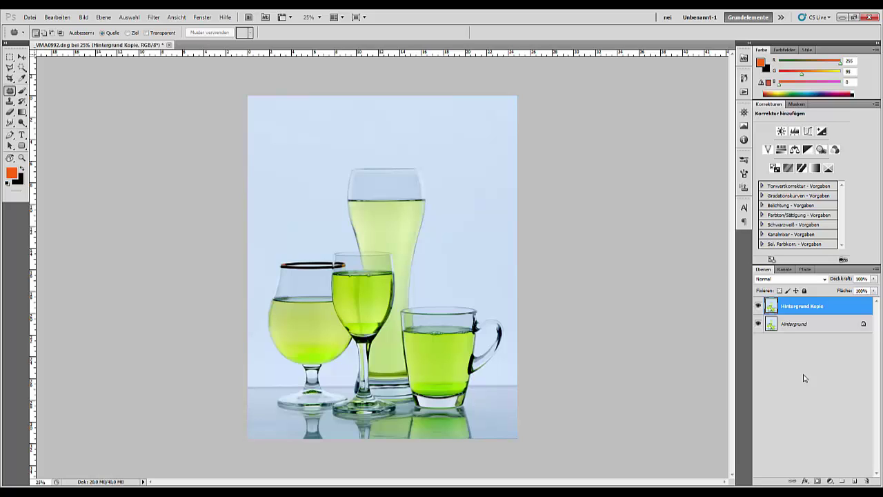
# Hide the denoised layer with a black layer mask and brush it back in over the drinks at 29% opacity
pyautogui.keyDown('alt'); pyautogui.click(817, 481); pyautogui.keyUp('alt')
pyautogui.hotkey('ctrl', '+')
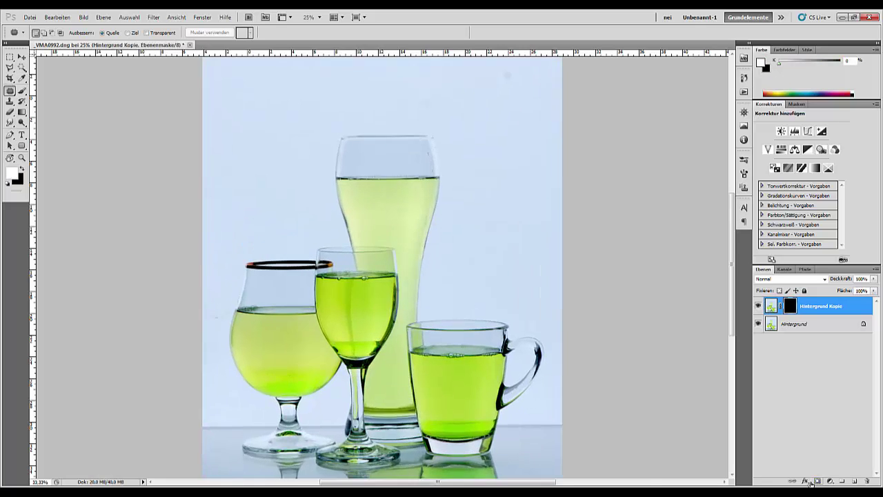
pyautogui.click(22, 90)
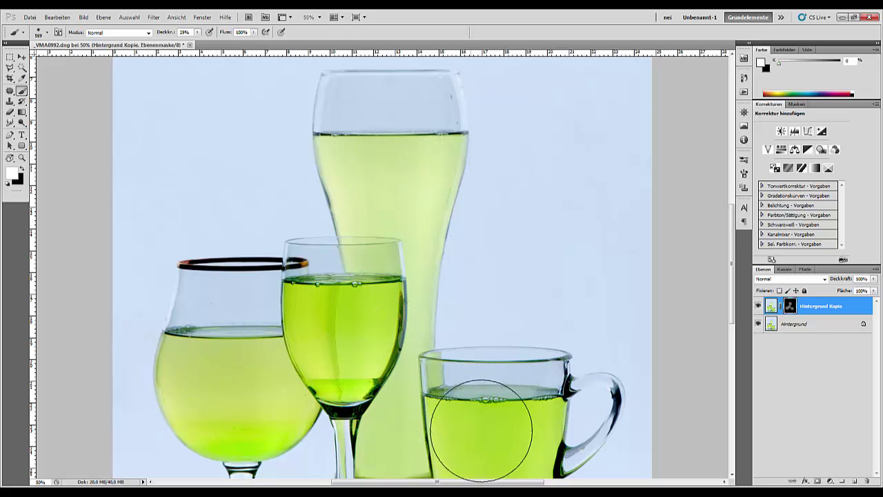
pyautogui.scroll(-5, 331, 247)
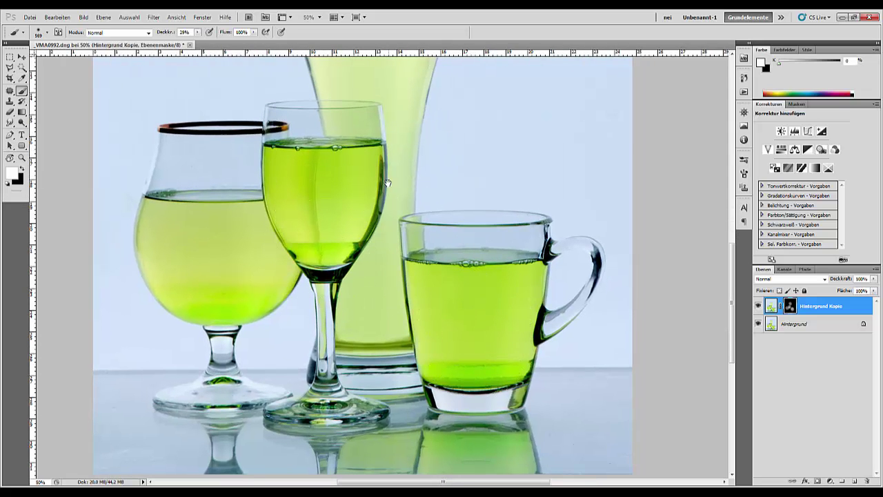
pyautogui.scroll(3, 357, 234)
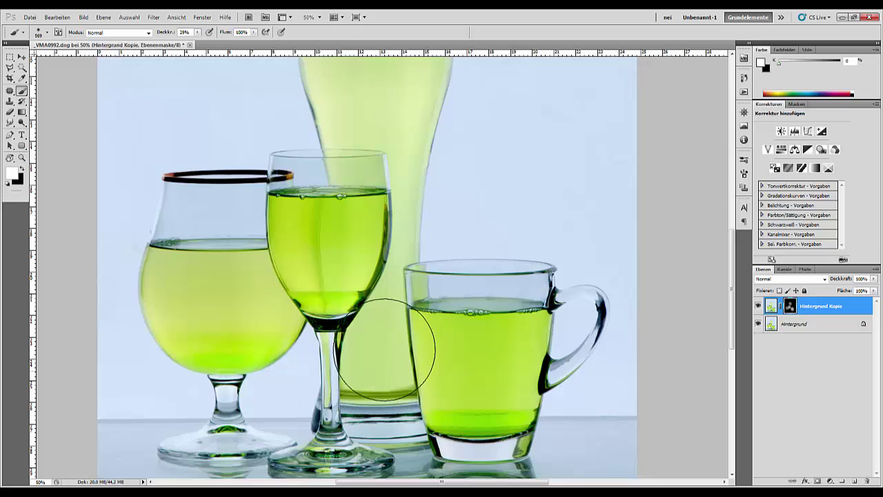
# Merge the masked denoised layer down into the background layer
pyautogui.hotkey('ctrl', '-')
pyautogui.hotkey('ctrl', '-')
pyautogui.hotkey('ctrl', '-')
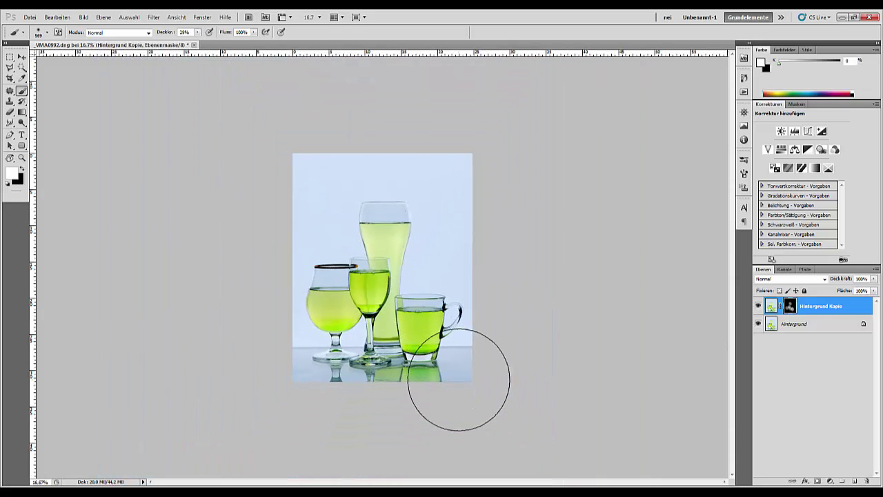
pyautogui.hotkey('ctrl', 'e')
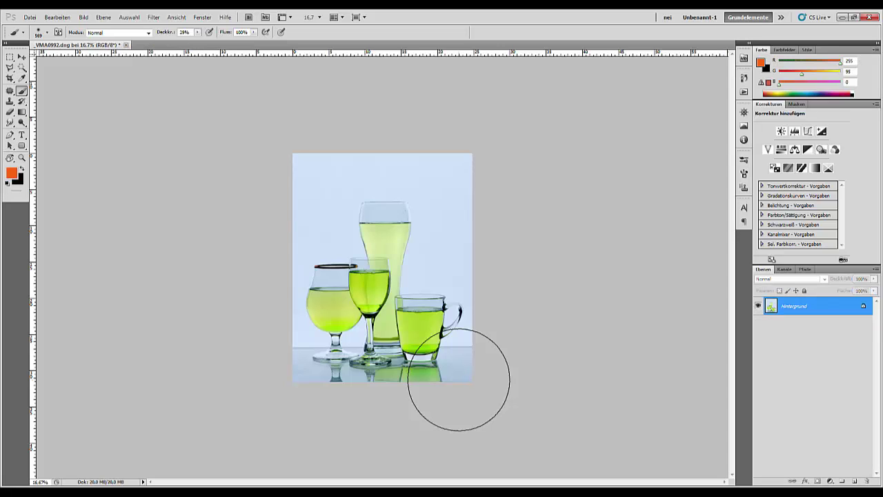
# Reduce the brush size and add an empty layer above the background
pyautogui.press('[')
pyautogui.press('[')
pyautogui.press('[')
pyautogui.press('[')
pyautogui.press('[')
pyautogui.press('[')
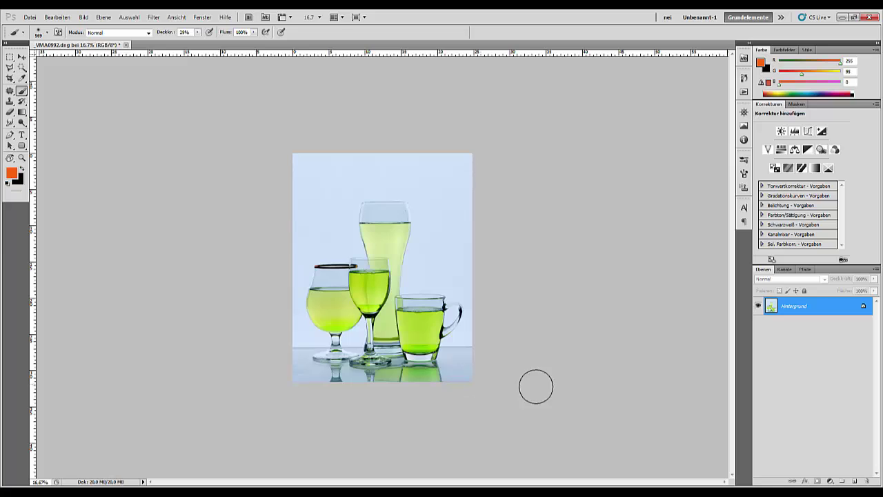
pyautogui.click(854, 482)
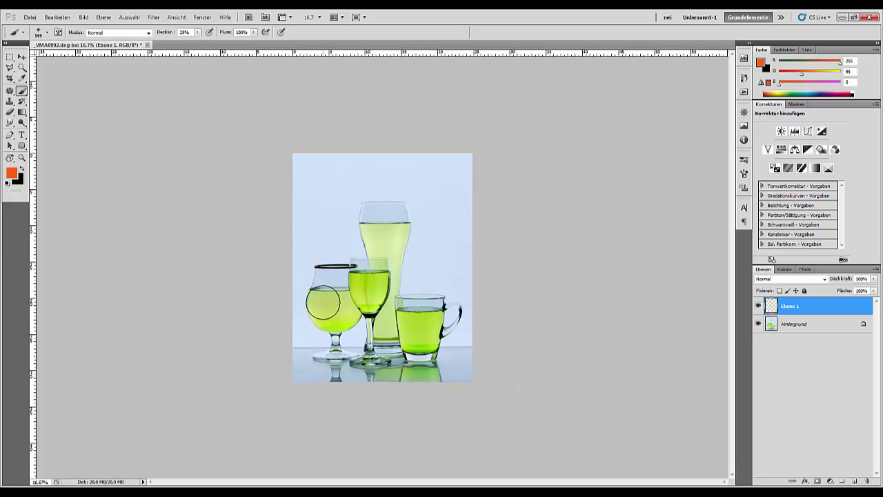
# Edit the Gradient tool's colours from the foreground-to-background preset, setting the end stop to yellow ffea00
pyautogui.click(30, 18)
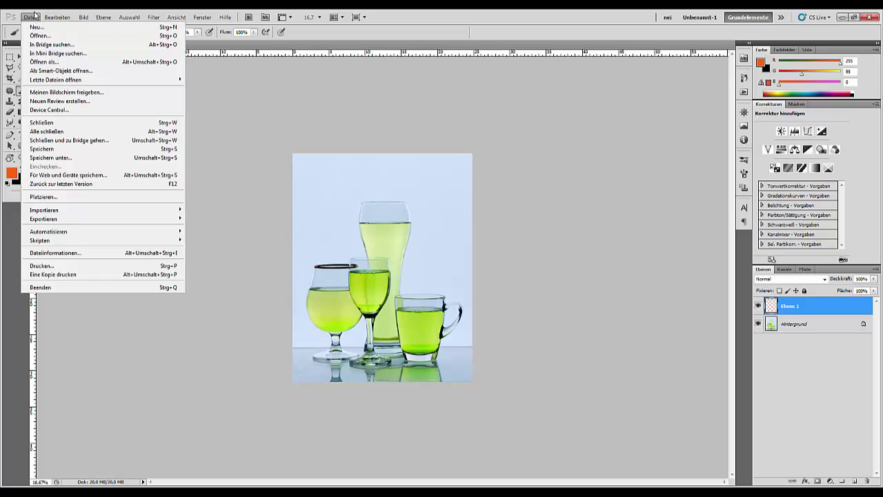
pyautogui.click(36, 18)
pyautogui.click(21, 114)
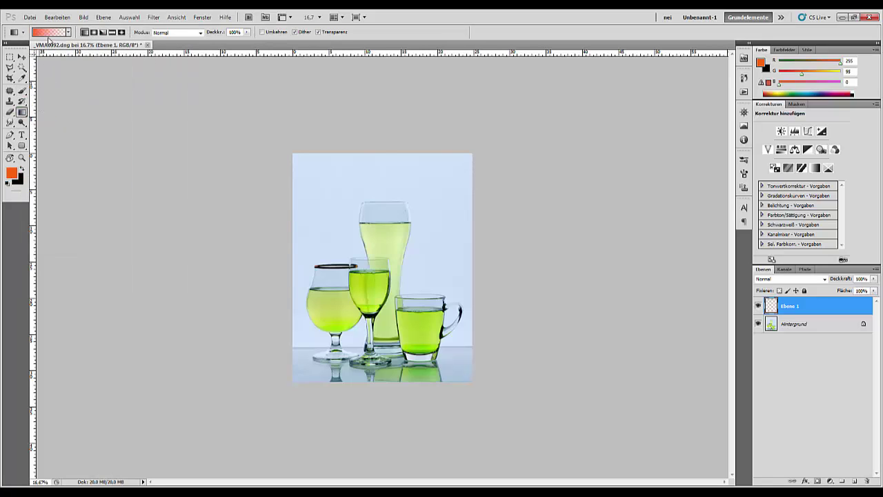
pyautogui.click(47, 35)
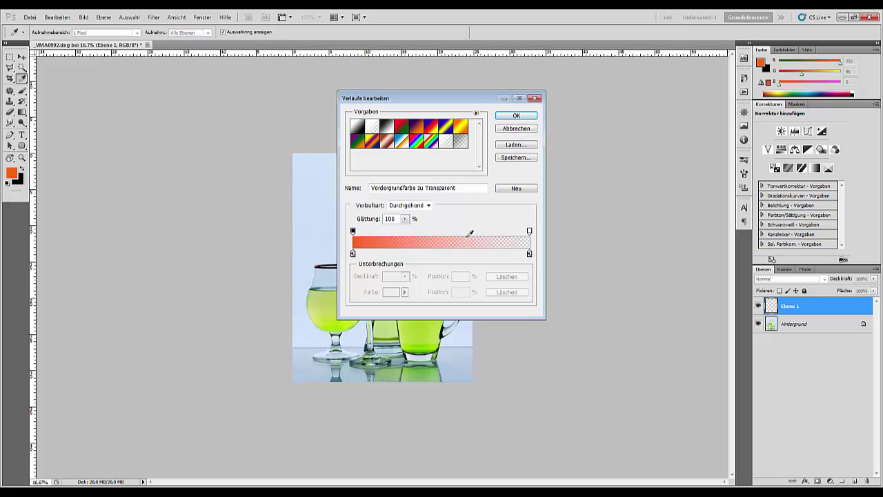
pyautogui.click(362, 128)
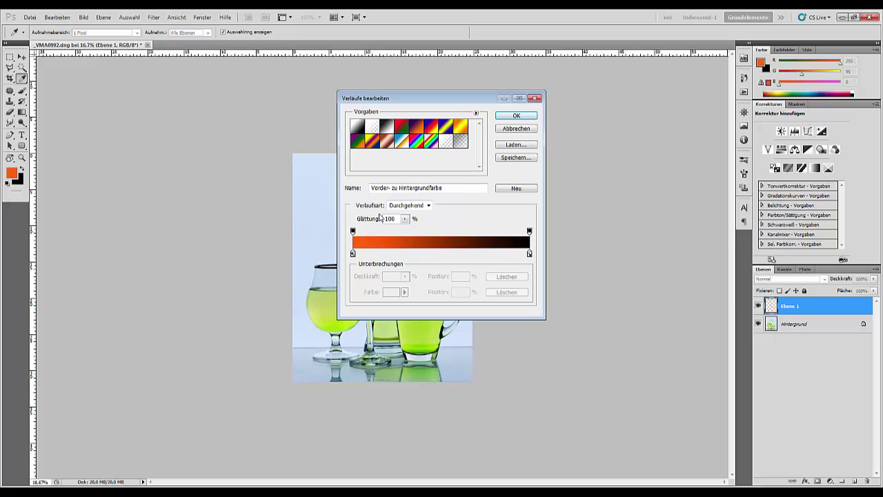
pyautogui.click(529, 255)
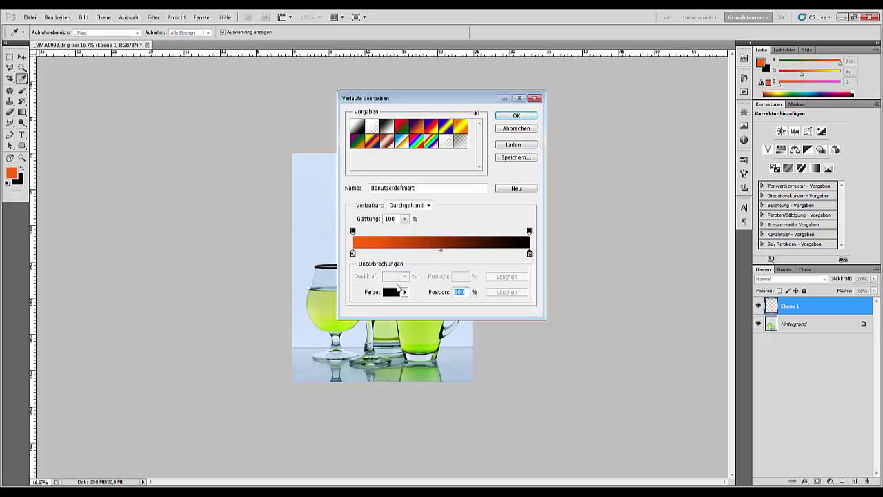
pyautogui.click(392, 291)
pyautogui.click(604, 152)
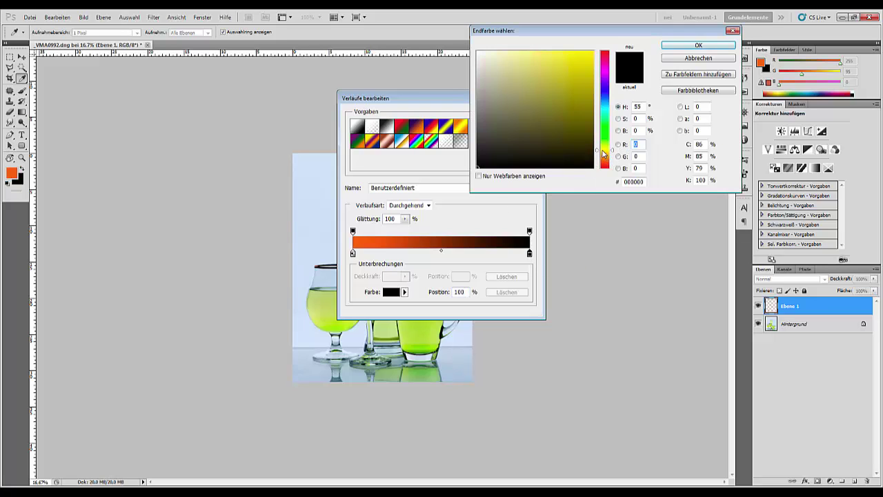
pyautogui.moveTo(573, 102); pyautogui.dragTo(591, 54)
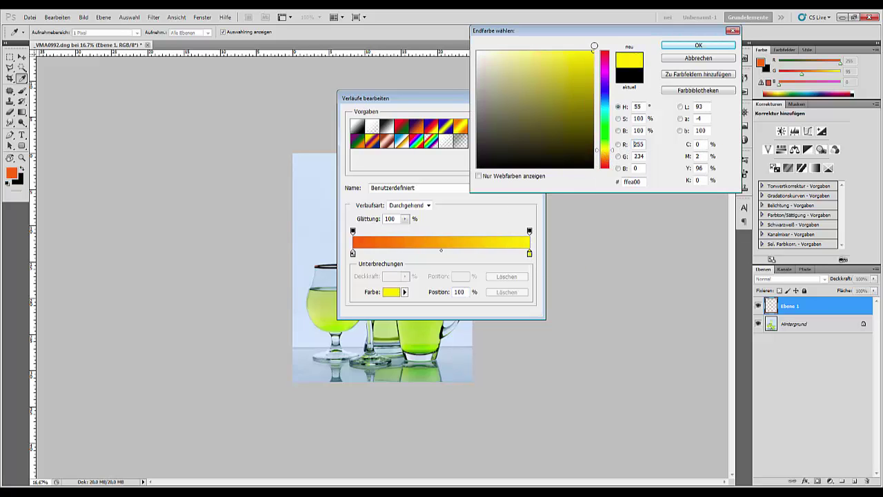
pyautogui.click(698, 45)
# Add a white colour stop near the gradient's middle and move the yellow end stop to 98%
pyautogui.moveTo(352, 254); pyautogui.dragTo(443, 254)
pyautogui.click(391, 293)
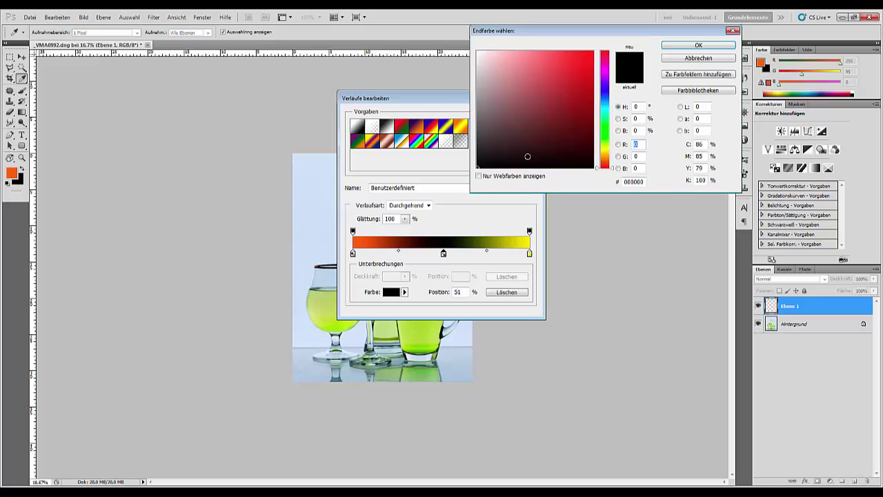
pyautogui.moveTo(584, 154); pyautogui.dragTo(457, 38)
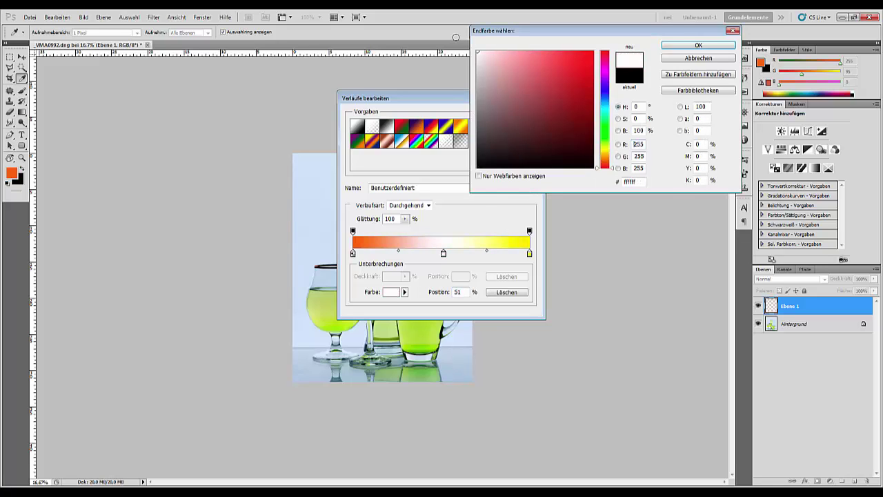
pyautogui.click(693, 44)
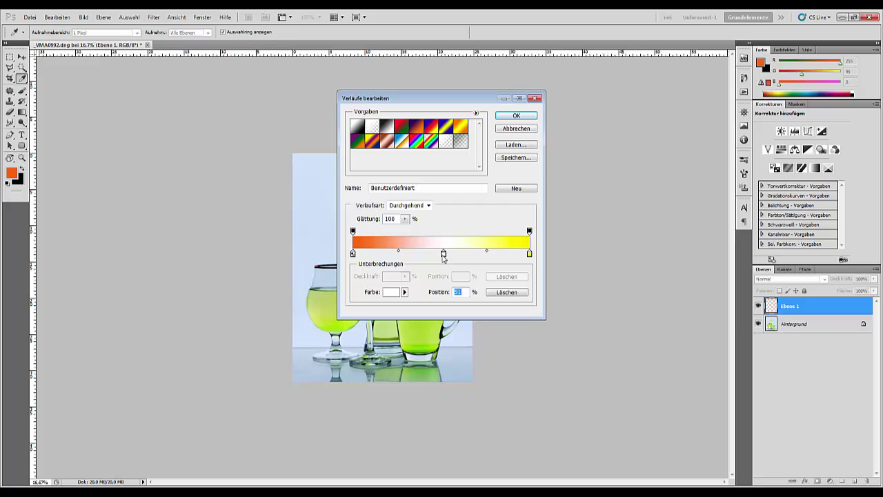
pyautogui.moveTo(443, 256); pyautogui.dragTo(437, 255)
pyautogui.moveTo(530, 254); pyautogui.dragTo(525, 254)
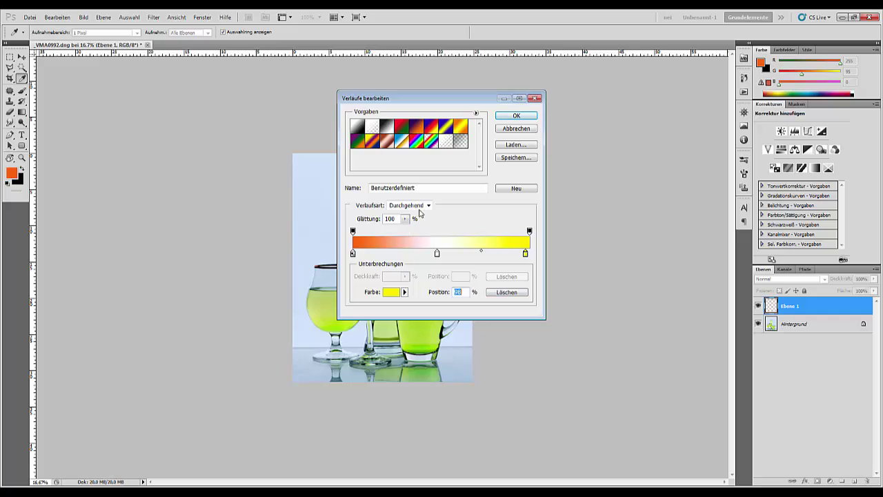
# Save the gradients as "Unbekannte Verläufe" in GRD format and accept the orange-white-yellow gradient
pyautogui.click(518, 158)
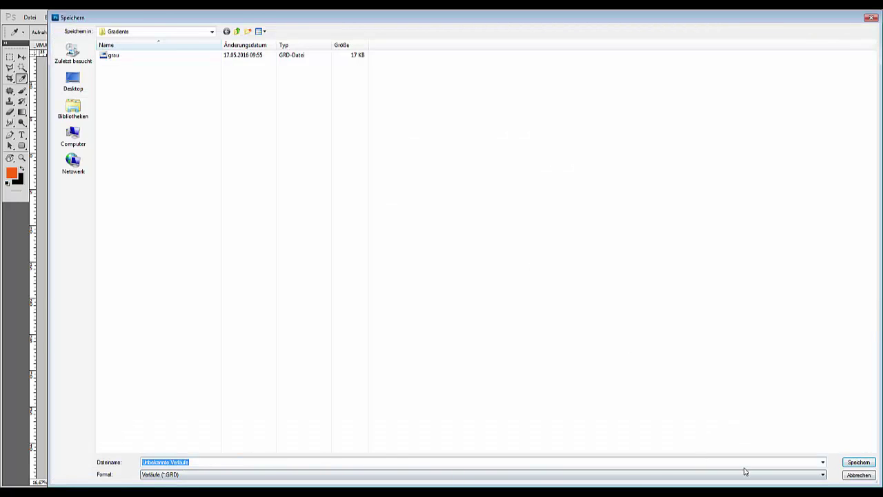
pyautogui.click(856, 463)
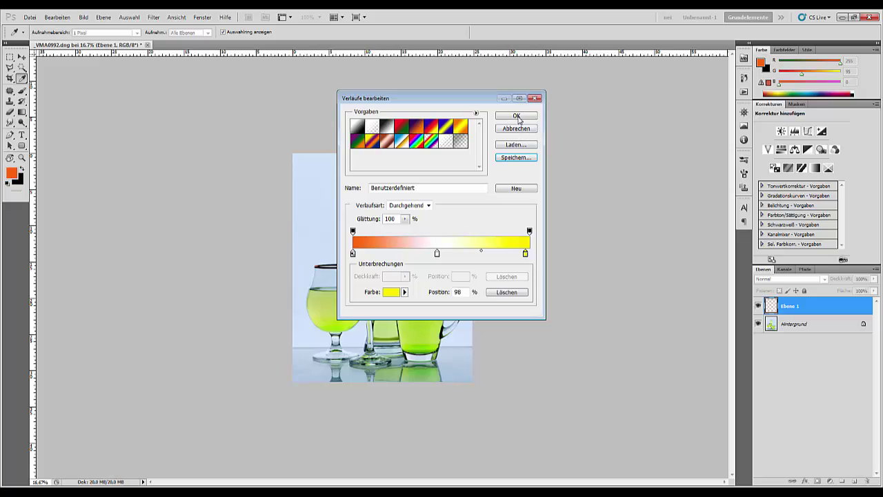
pyautogui.click(517, 116)
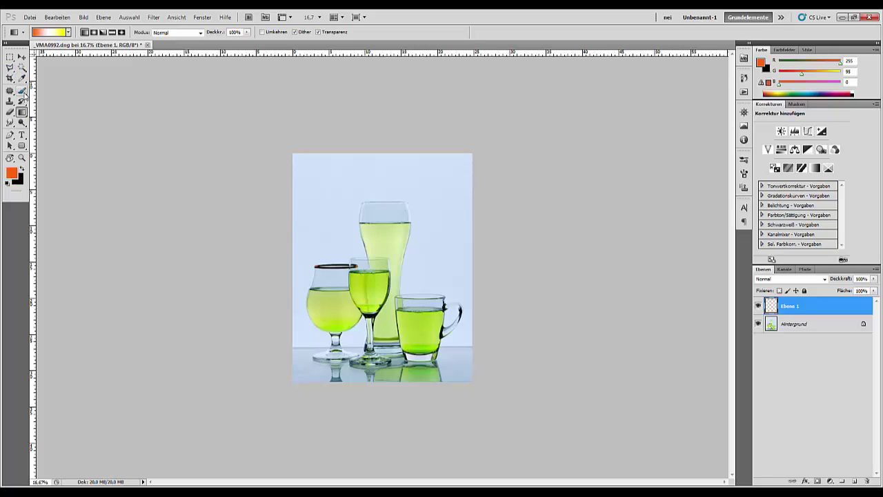
# Try the orange-white-yellow gradient in several directions on the empty layer, ending with a diagonal from upper left to lower right
pyautogui.moveTo(306, 167); pyautogui.dragTo(439, 339)
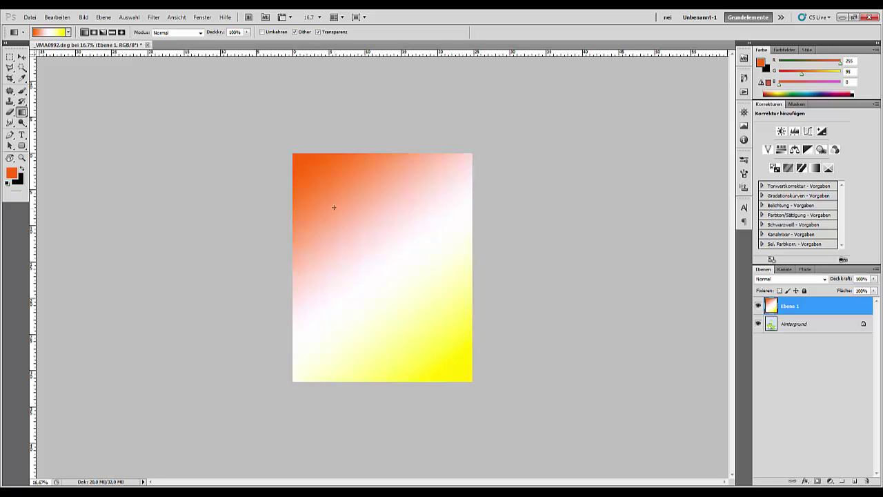
pyautogui.moveTo(334, 207); pyautogui.dragTo(473, 369)
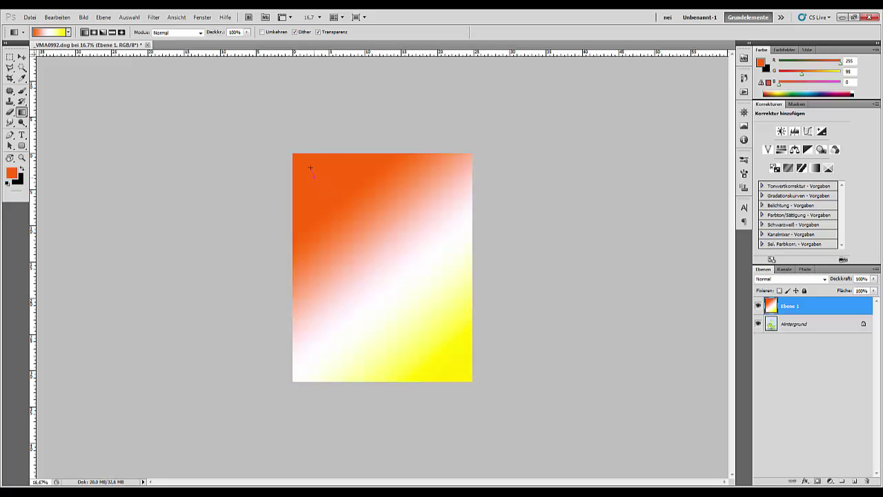
pyautogui.moveTo(311, 168); pyautogui.dragTo(516, 395)
pyautogui.moveTo(385, 188); pyautogui.dragTo(410, 337)
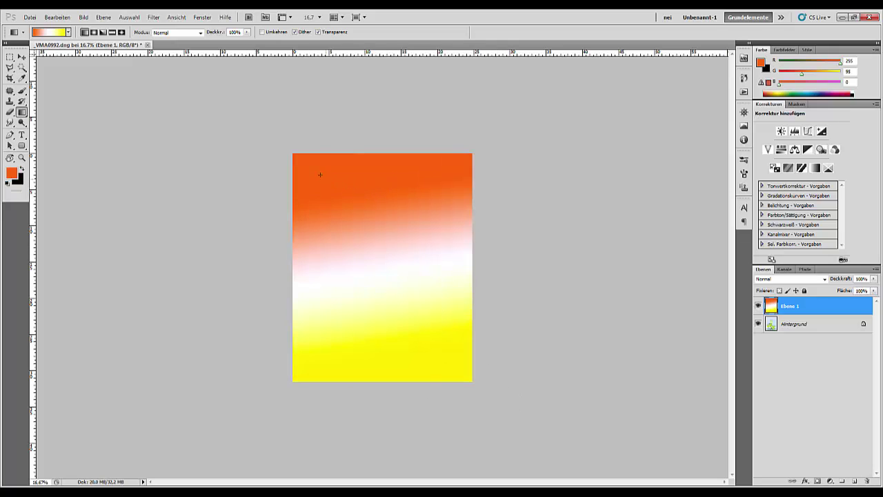
pyautogui.moveTo(313, 172); pyautogui.dragTo(445, 232)
pyautogui.moveTo(407, 285); pyautogui.dragTo(466, 295)
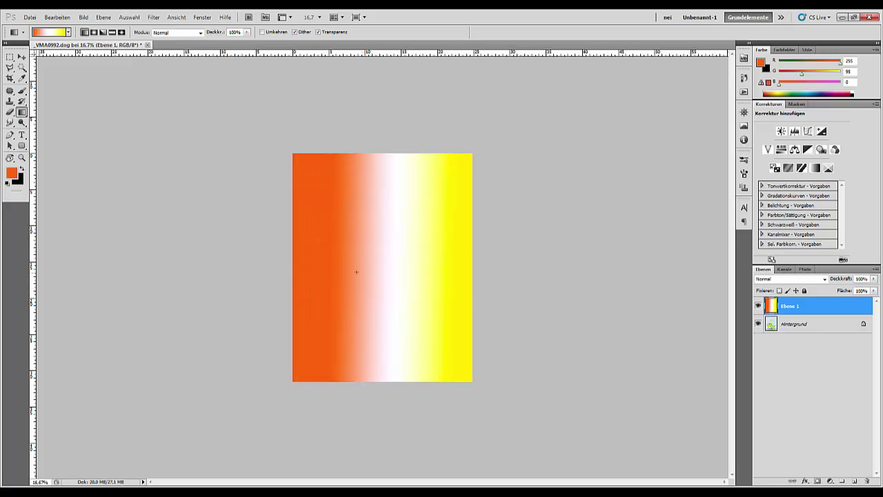
pyautogui.moveTo(310, 279); pyautogui.dragTo(464, 285)
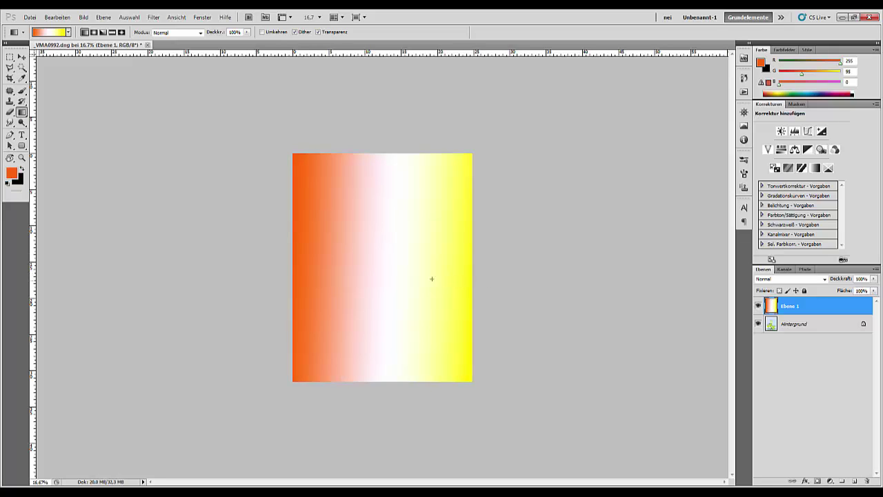
pyautogui.moveTo(295, 267); pyautogui.dragTo(403, 269)
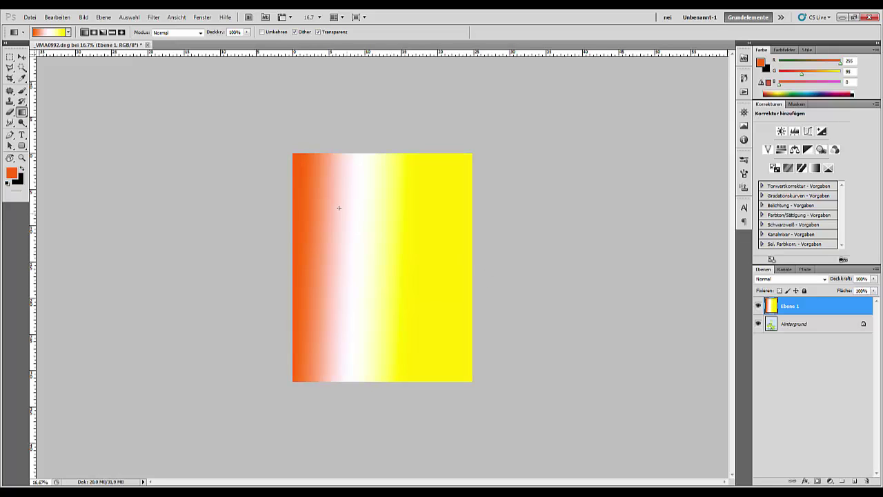
pyautogui.moveTo(311, 212); pyautogui.dragTo(455, 312)
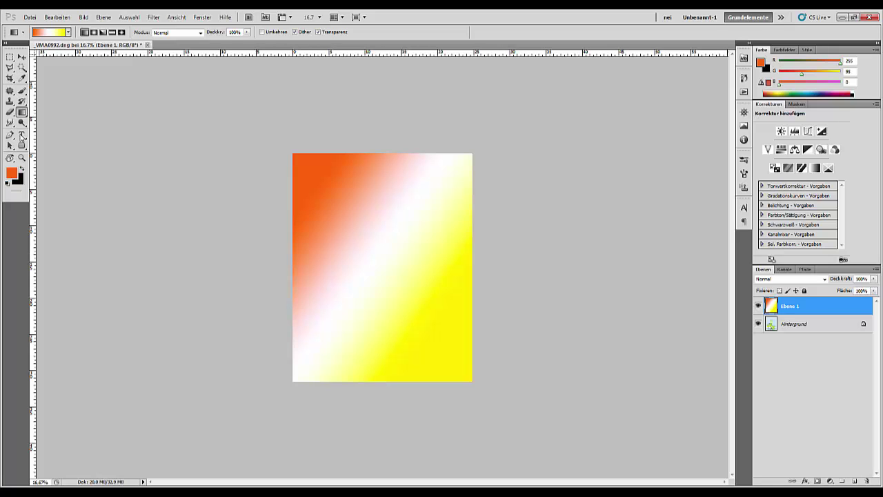
# Draw a closed Pen path curving diagonally from the artwork's upper-left corner to its lower-right corner, then looping around below and left of it
pyautogui.click(10, 135)
pyautogui.click(304, 139)
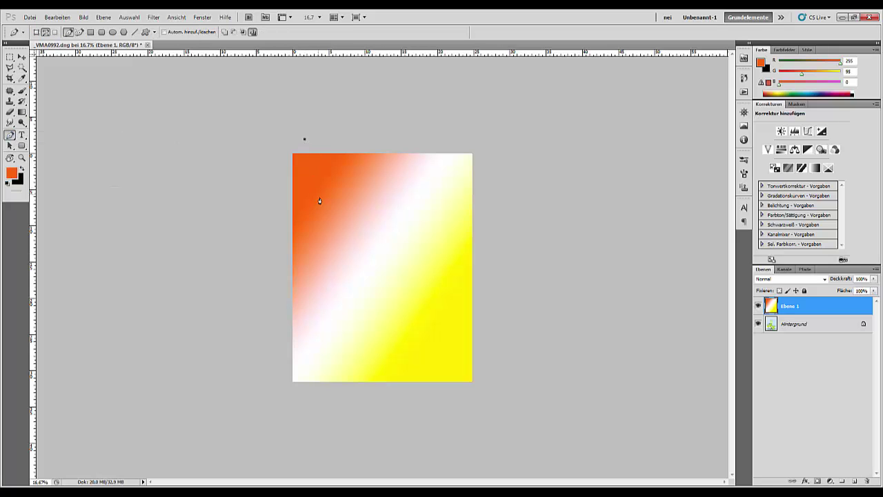
pyautogui.moveTo(361, 252); pyautogui.dragTo(424, 304)
pyautogui.moveTo(486, 406); pyautogui.dragTo(500, 437)
pyautogui.click(448, 441)
pyautogui.click(261, 445)
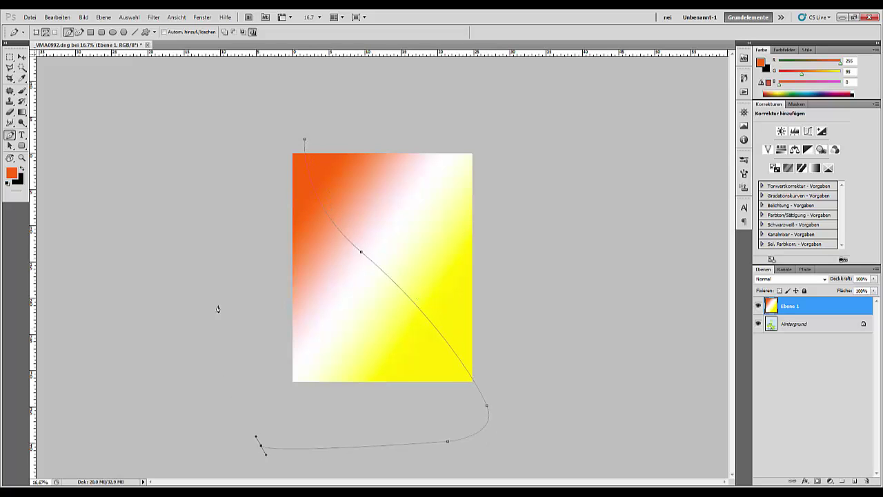
pyautogui.moveTo(218, 300); pyautogui.dragTo(216, 243)
pyautogui.moveTo(250, 152); pyautogui.dragTo(260, 129)
pyautogui.click(304, 141)
# Make a new anti-aliased selection from the diagonal curved path
pyautogui.rightClick(367, 281)
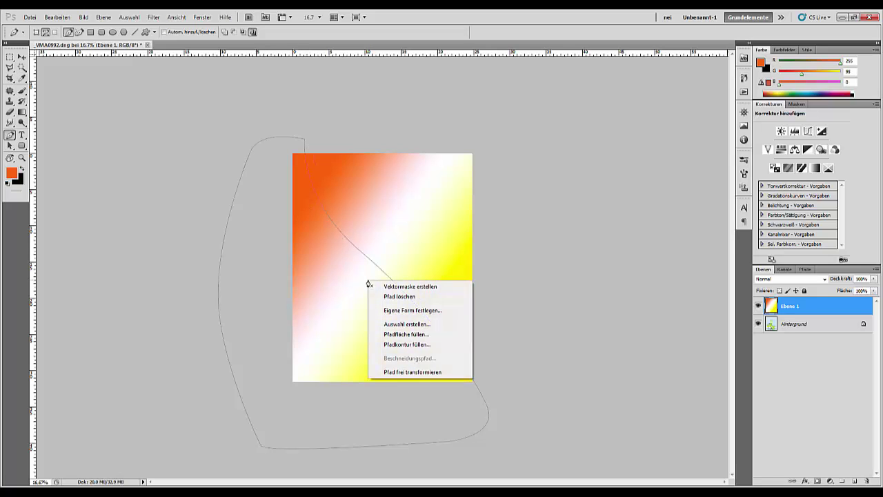
pyautogui.click(413, 324)
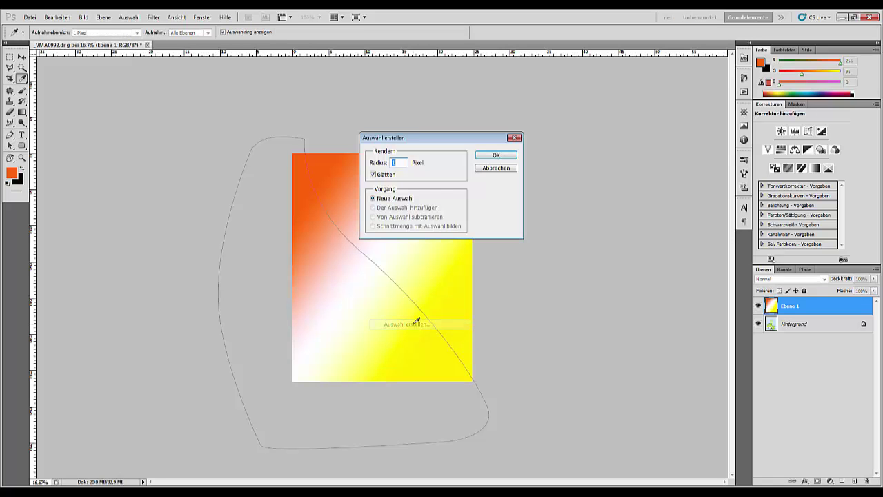
pyautogui.click(495, 155)
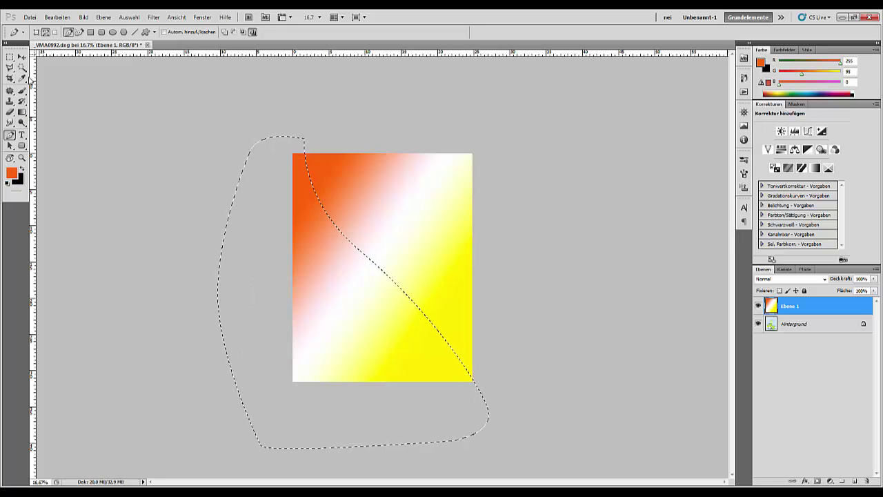
# Set the foreground colour to the light peach ffdecb
pyautogui.click(16, 172)
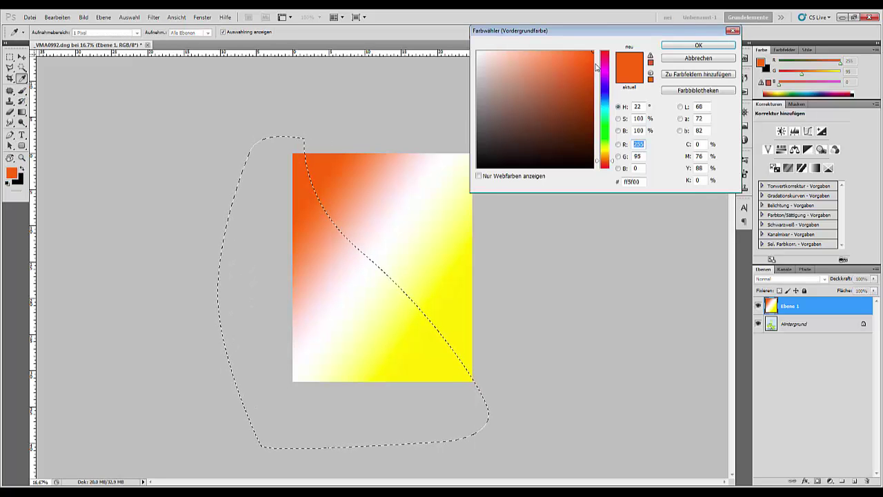
pyautogui.moveTo(537, 73)
pyautogui.mouseDown()
pyautogui.moveTo(532, 56)
pyautogui.moveTo(543, 69)
pyautogui.moveTo(556, 52)
pyautogui.moveTo(501, 51)
pyautogui.mouseUp()
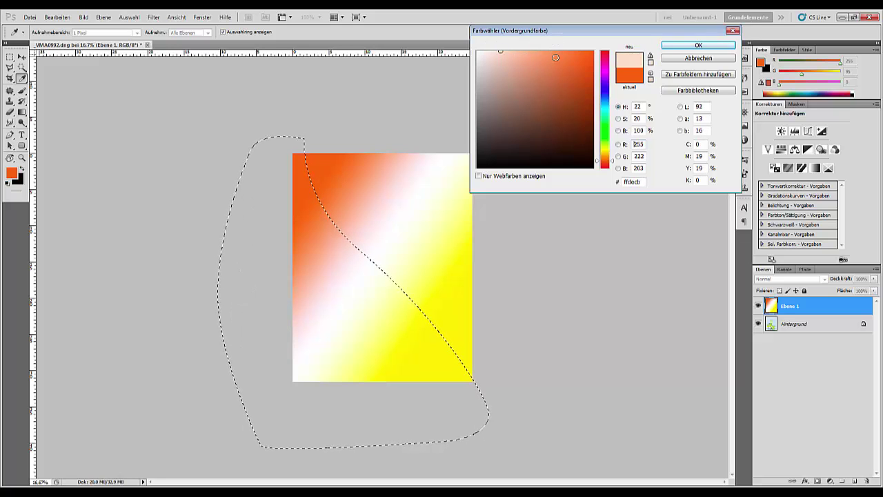
pyautogui.click(695, 46)
pyautogui.press('p')
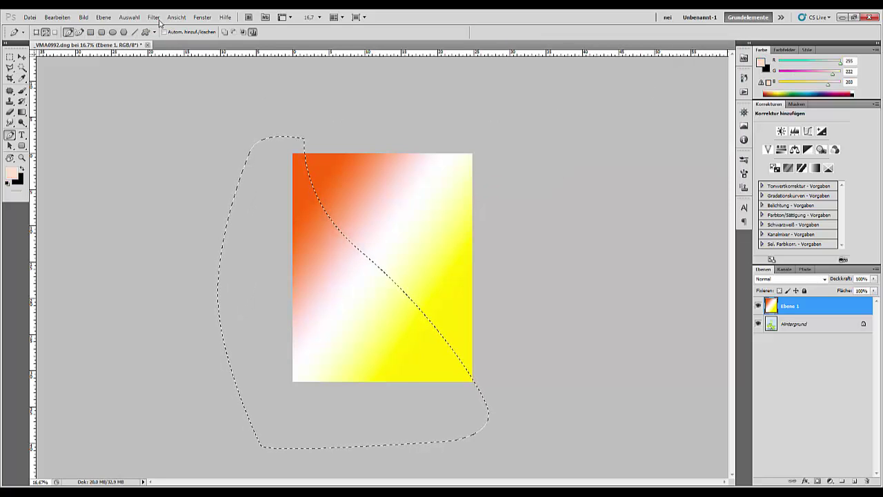
# Paint peach along the curved edge inside the selection with a soft 2186 px brush, raising the brush opacity for stronger strokes
pyautogui.click(22, 90)
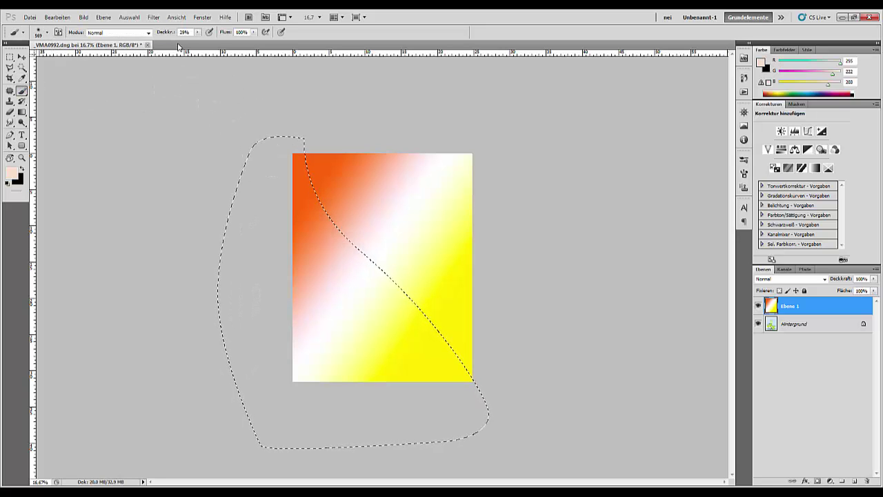
pyautogui.rightClick(327, 208)
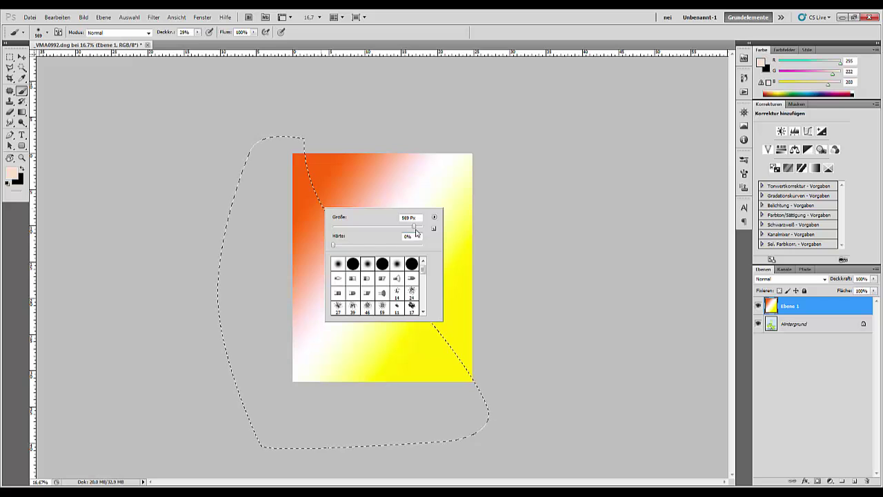
pyautogui.moveTo(415, 228); pyautogui.dragTo(418, 227)
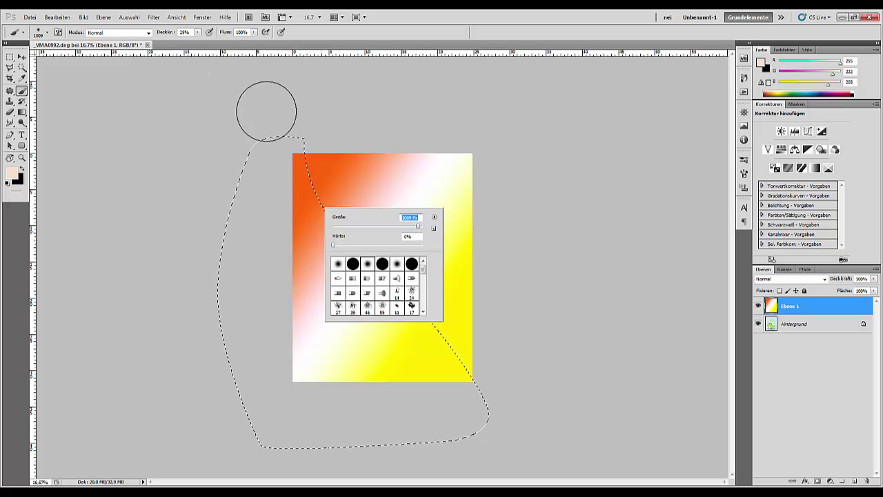
pyautogui.rightClick(368, 183)
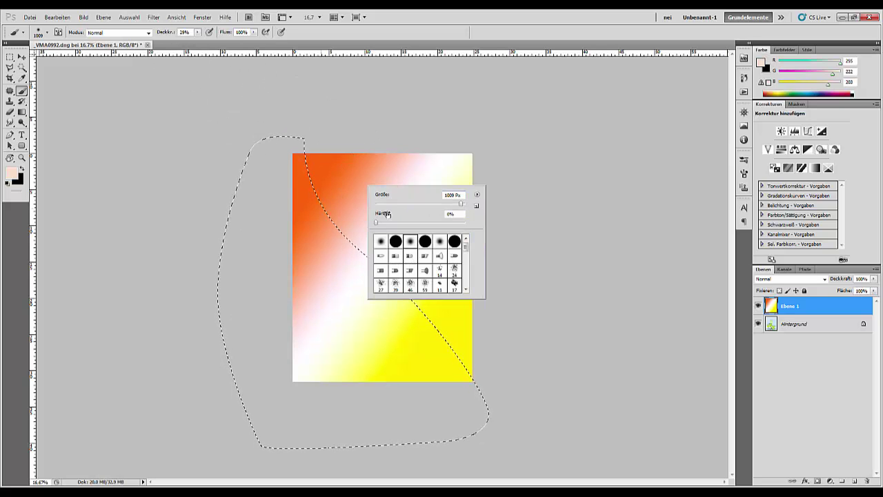
pyautogui.moveTo(461, 204); pyautogui.dragTo(467, 205)
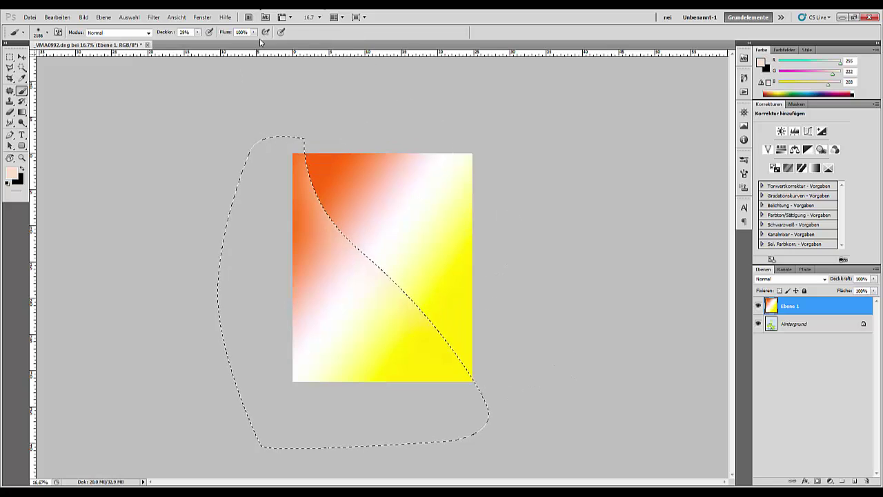
pyautogui.moveTo(165, 35); pyautogui.dragTo(180, 35)
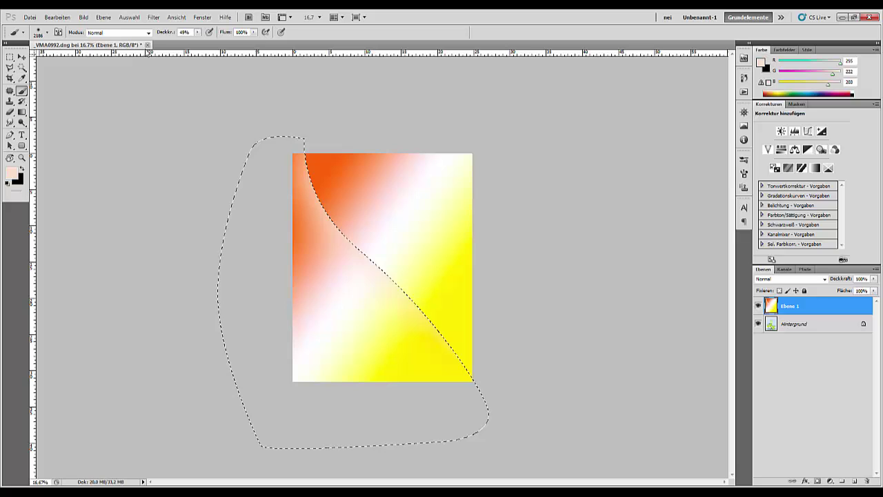
pyautogui.click(12, 173)
pyautogui.click(348, 160)
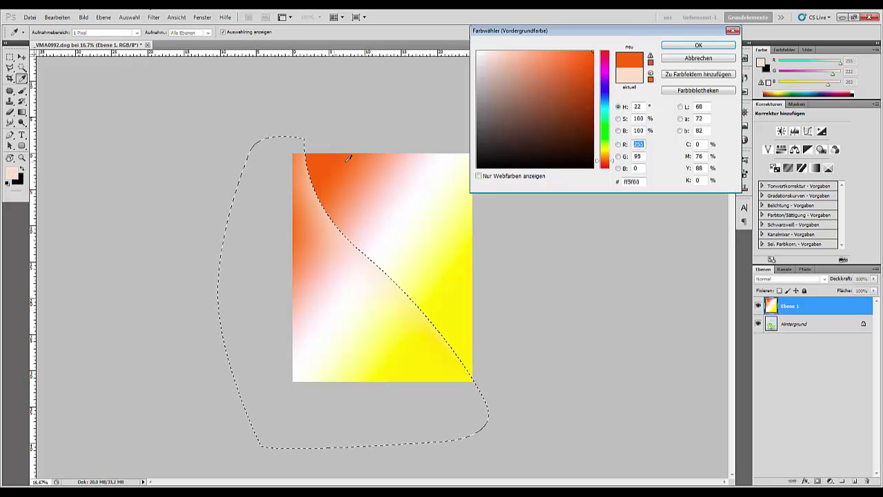
pyautogui.click(694, 59)
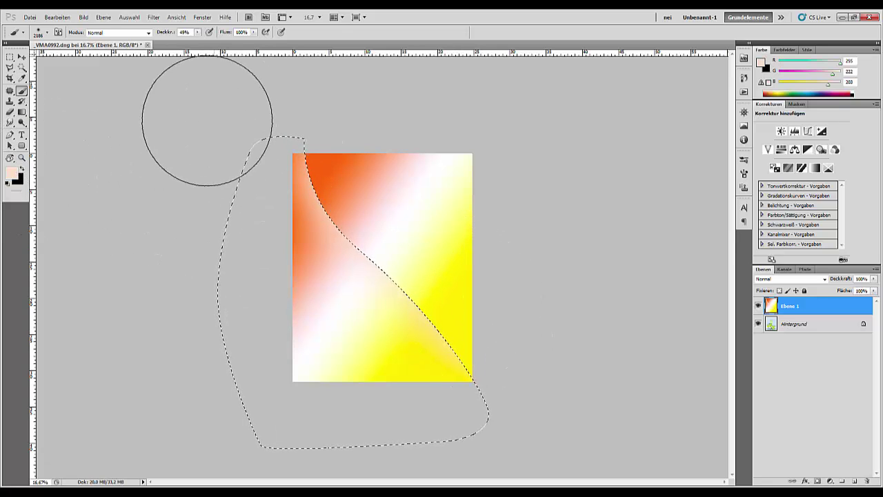
# Sample the artwork's orange ff5f00 as foreground colour, paint it over the curve's lower-right end and remove the selection
pyautogui.click(332, 156)
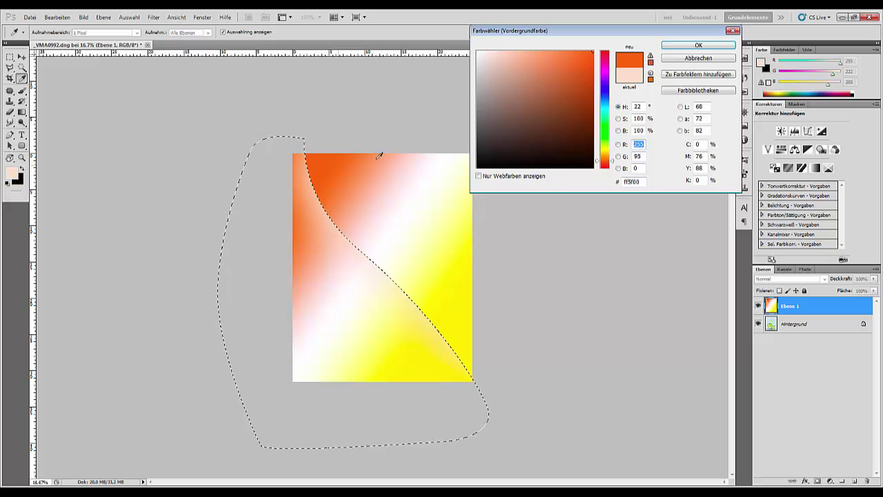
pyautogui.click(680, 45)
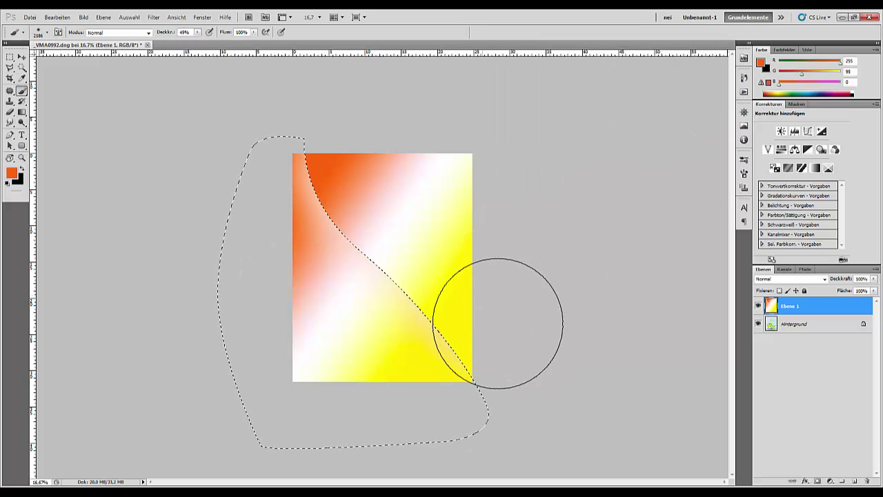
pyautogui.moveTo(478, 304)
pyautogui.mouseDown()
pyautogui.moveTo(496, 325)
pyautogui.moveTo(487, 332)
pyautogui.moveTo(506, 371)
pyautogui.moveTo(489, 322)
pyautogui.mouseUp()
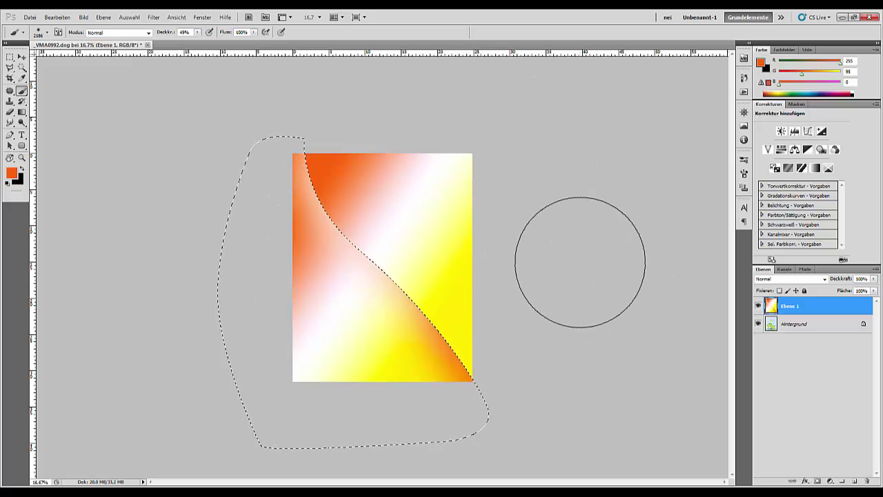
pyautogui.hotkey('ctrl', 'd')
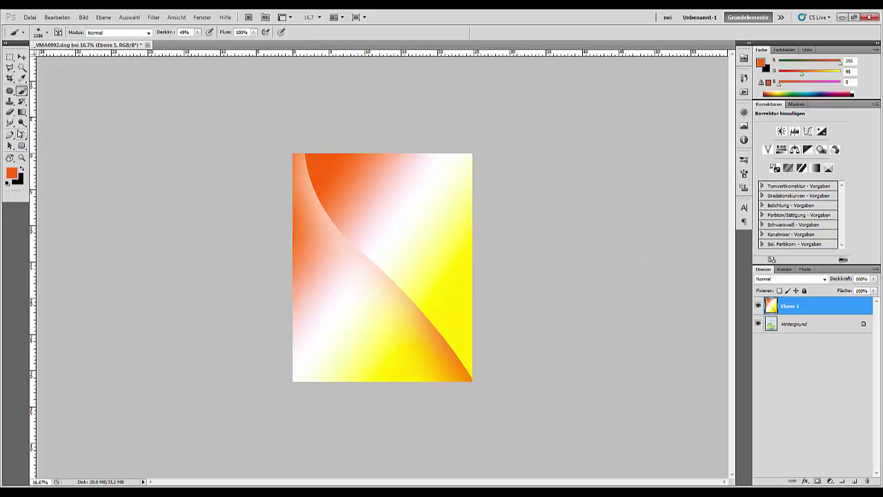
# Draw a second closed Pen path from the upper-left corner, bowing above the first curve to the right edge and looping around the left side
pyautogui.click(13, 136)
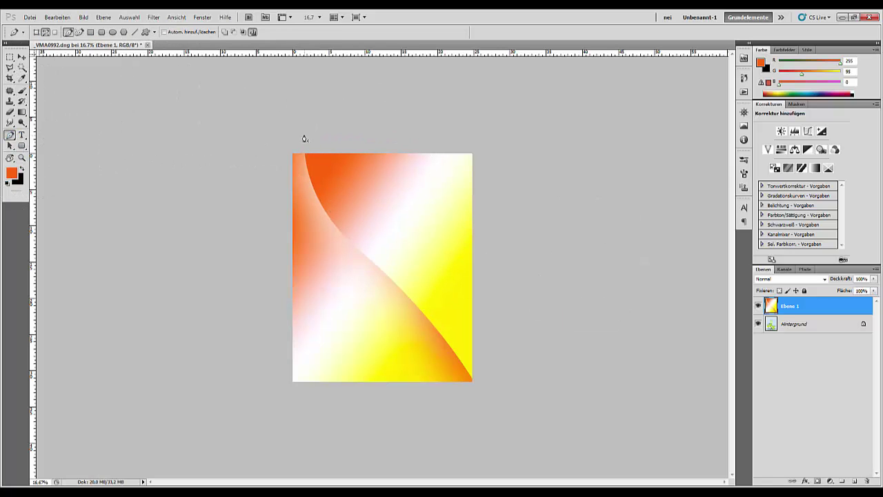
pyautogui.moveTo(349, 216); pyautogui.dragTo(407, 254)
pyautogui.moveTo(491, 333); pyautogui.dragTo(552, 425)
pyautogui.moveTo(462, 447); pyautogui.dragTo(253, 424)
pyautogui.click(253, 426)
pyautogui.moveTo(214, 269); pyautogui.dragTo(216, 232)
pyautogui.click(306, 133)
# Convert the second curved path into a new selection
pyautogui.rightClick(334, 320)
pyautogui.click(355, 362)
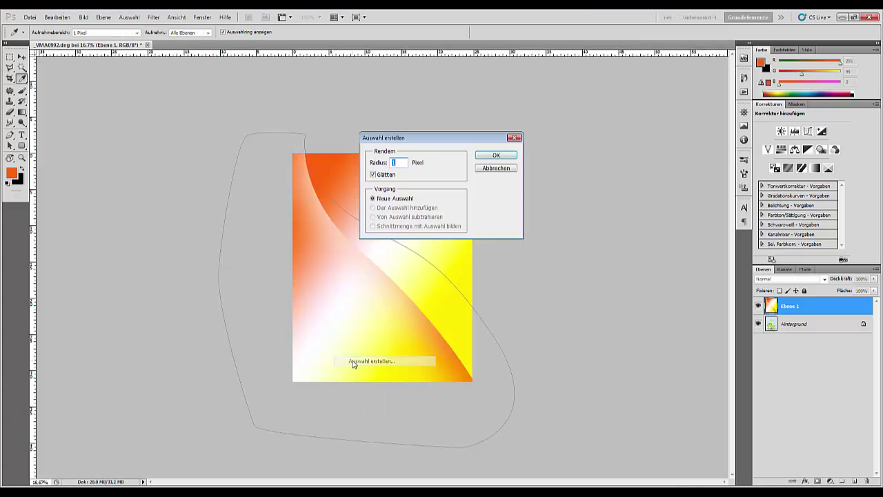
pyautogui.click(503, 152)
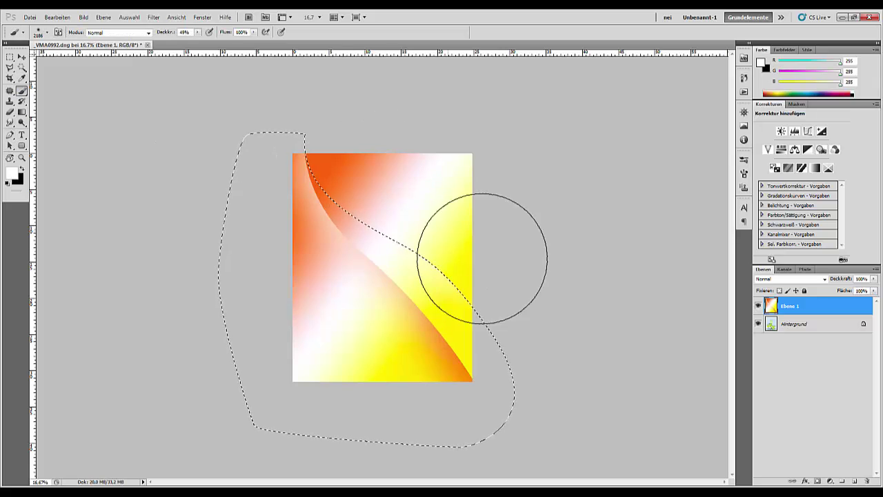
# Brush white along the second curve's inner edge toward the lower right at 88% opacity and remove the selection
pyautogui.moveTo(483, 258)
pyautogui.mouseDown()
pyautogui.moveTo(442, 290)
pyautogui.moveTo(536, 312)
pyautogui.mouseUp()
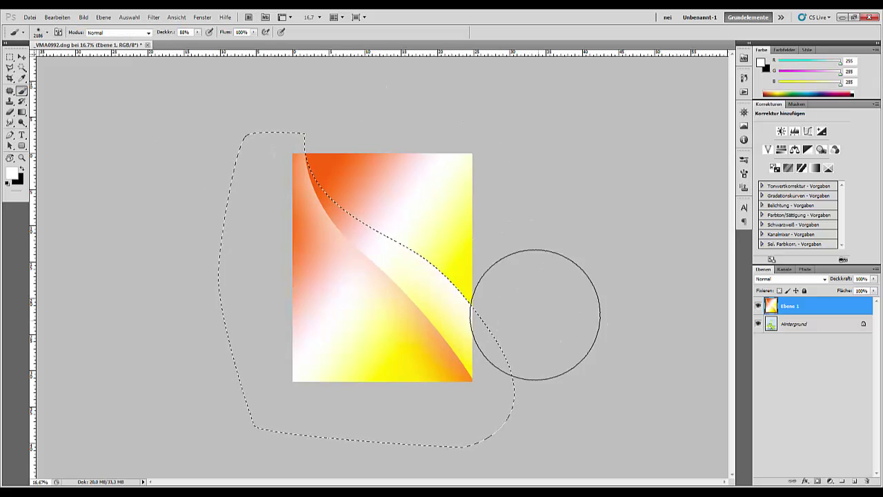
pyautogui.press('8')
pyautogui.press('8')
pyautogui.hotkey('ctrl', 'd')
# Draw a third closed path curving from the artwork's top edge to its lower-left corner and around the right side, and convert it into a selection
pyautogui.press('p')
pyautogui.click(330, 151)
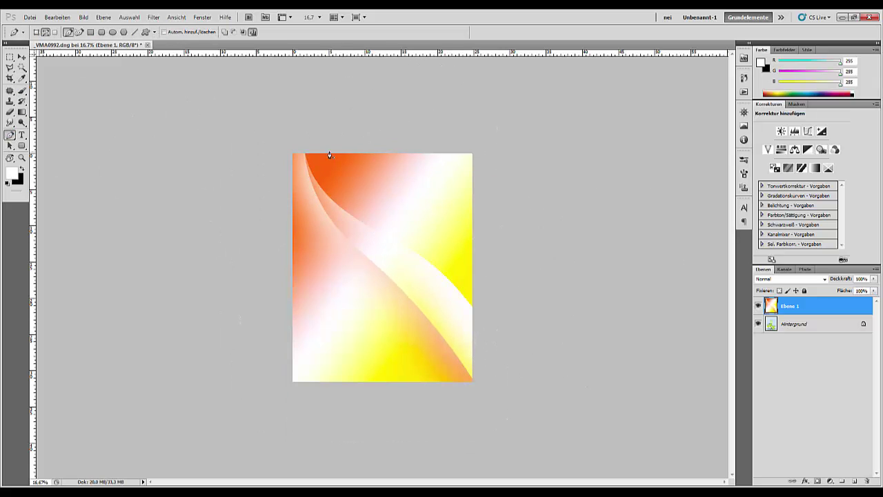
pyautogui.click(336, 238)
pyautogui.click(313, 298)
pyautogui.click(294, 328)
pyautogui.click(293, 402)
pyautogui.click(500, 420)
pyautogui.click(524, 276)
pyautogui.click(456, 110)
pyautogui.click(330, 152)
pyautogui.rightClick(375, 305)
pyautogui.click(404, 350)
# Sample orange from the artwork's upper-left area, brush it along the third curve's inner edge and remove the selection
pyautogui.press('i')
pyautogui.click(325, 168)
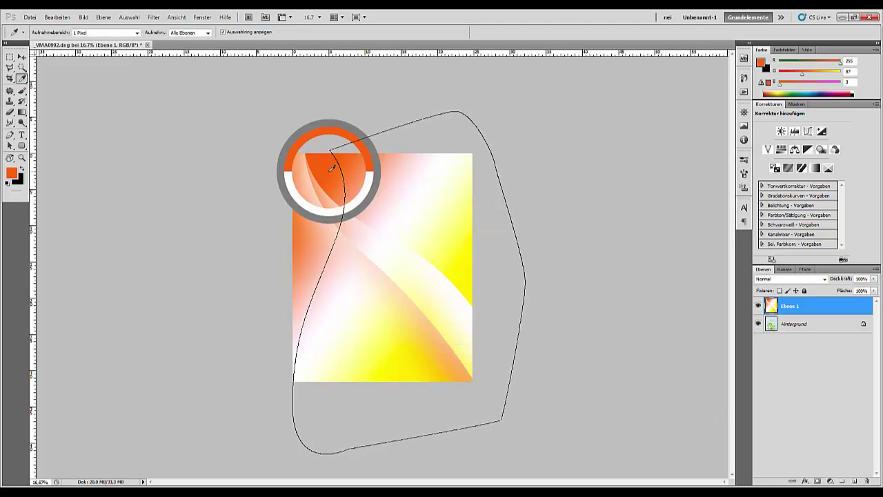
pyautogui.press('o')
pyautogui.press('b')
pyautogui.moveTo(311, 200)
pyautogui.mouseDown()
pyautogui.moveTo(266, 318)
pyautogui.moveTo(272, 380)
pyautogui.mouseUp()
pyautogui.hotkey('ctrl', 'd')
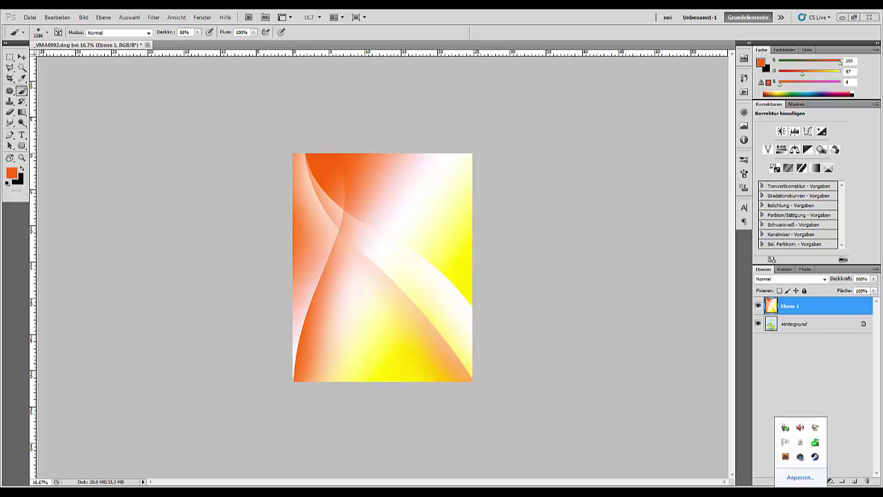
# Load the work path as a selection, shift it slightly to the right and rotate it counter-clockwise
pyautogui.click(805, 270)
pyautogui.hotkey('ctrl', 'Return')
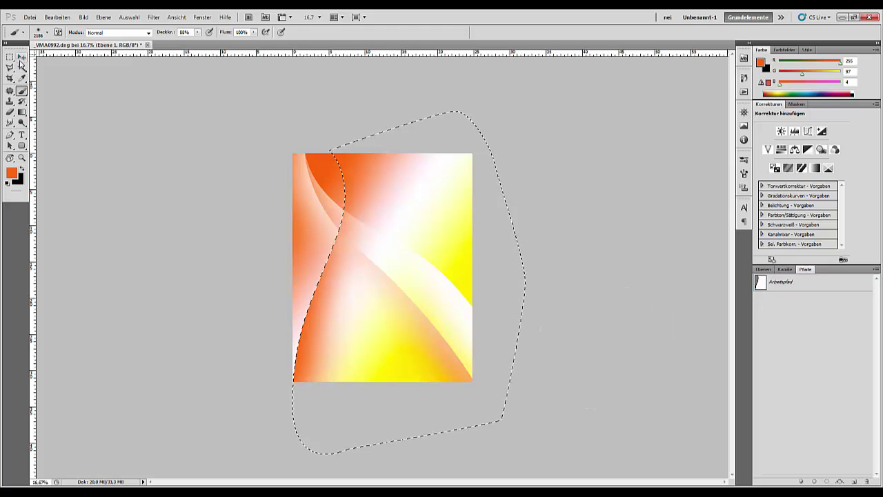
pyautogui.press('m')
pyautogui.moveTo(391, 319); pyautogui.dragTo(410, 322)
pyautogui.rightClick(410, 320)
pyautogui.click(442, 274)
pyautogui.moveTo(587, 407); pyautogui.dragTo(667, 310)
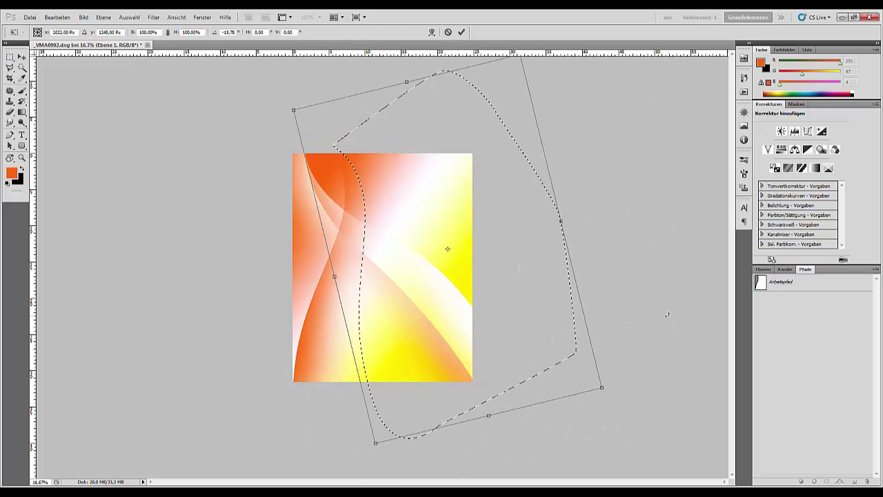
pyautogui.press('Return')
# Brush orange along the rotated selection's lower curved edge at 46% opacity, undoing the first test stroke, and remove the selection
pyautogui.press('b')
pyautogui.click(394, 221)
pyautogui.hotkey('ctrl', 'z')
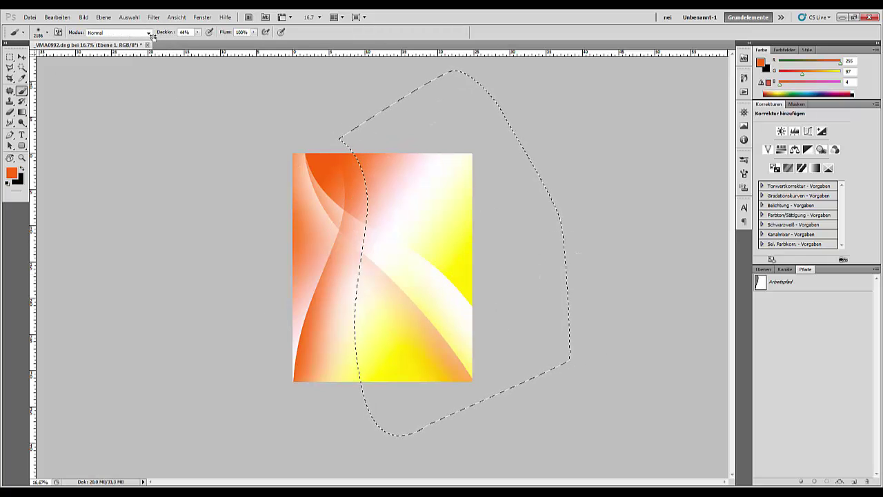
pyautogui.press('4')
pyautogui.press('6')
pyautogui.hotkey('ctrl', 'd')
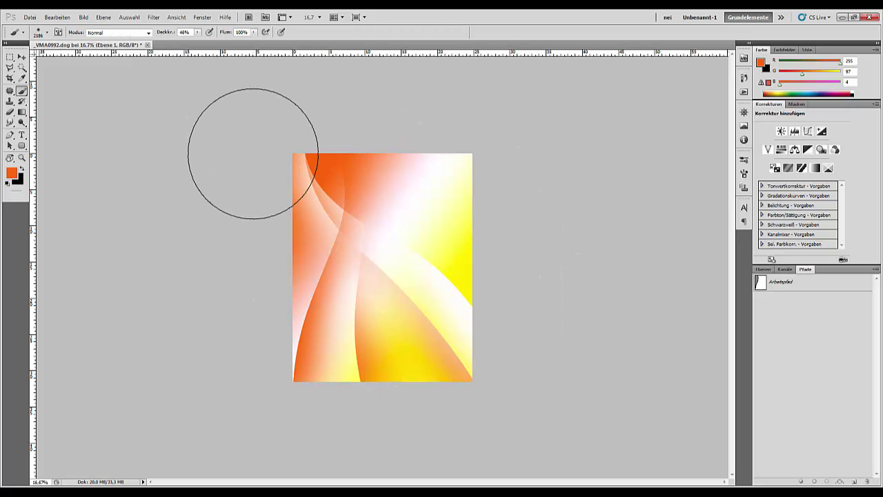
pyautogui.press('m')
pyautogui.hotkey('ctrl', 'shift', 'd')
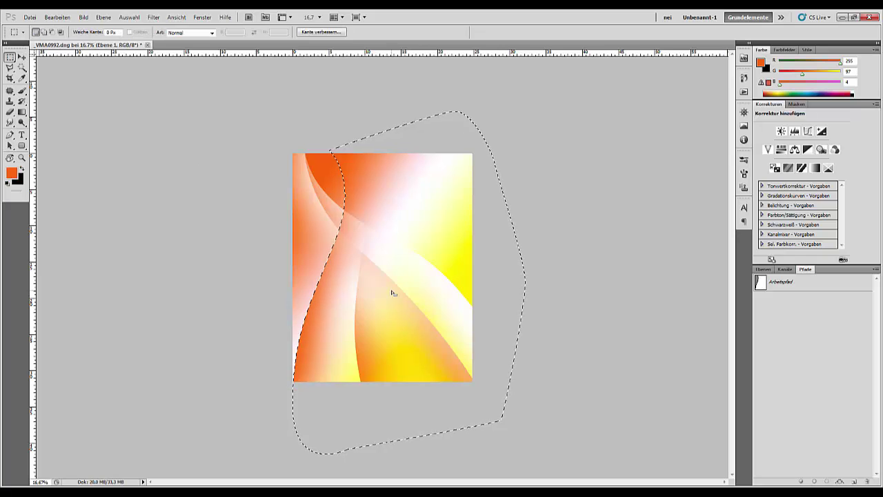
pyautogui.moveTo(392, 292); pyautogui.dragTo(438, 269)
pyautogui.hotkey('ctrl', 't')
pyautogui.press('Return')
pyautogui.rightClick(540, 298)
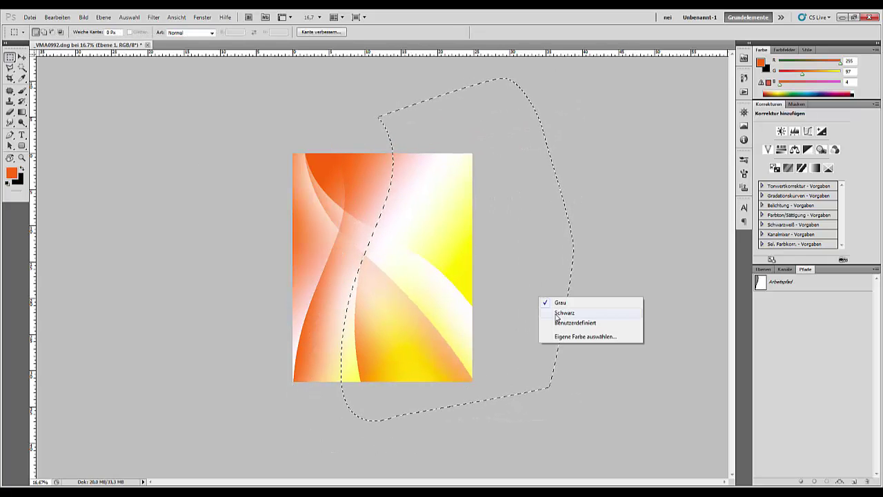
pyautogui.press('Escape')
pyautogui.press('v')
pyautogui.rightClick(452, 235)
pyautogui.rightClick(505, 361)
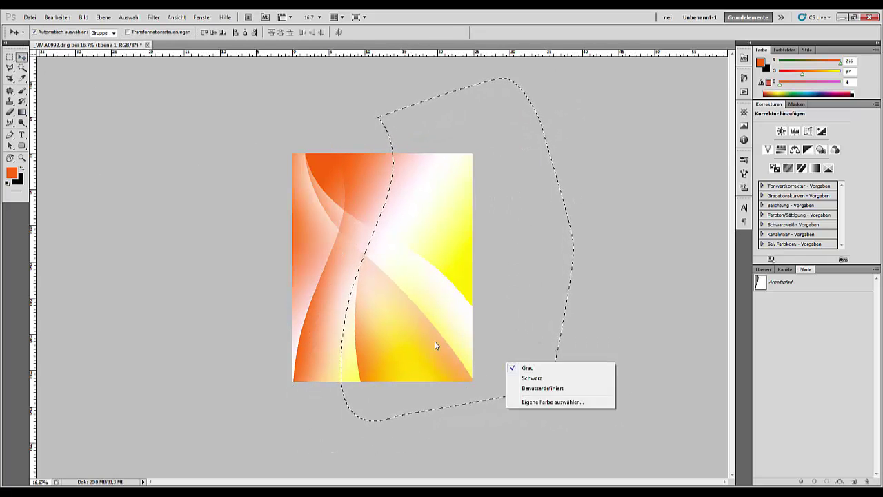
pyautogui.press('Escape')
pyautogui.hotkey('ctrl', 'd')
pyautogui.press('p')
pyautogui.click(338, 153)
pyautogui.moveTo(399, 181); pyautogui.dragTo(426, 209)
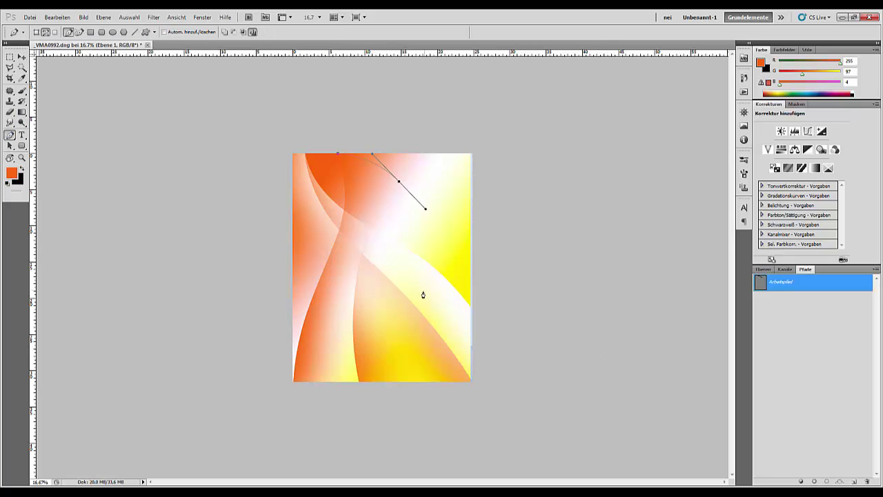
pyautogui.moveTo(419, 299); pyautogui.dragTo(374, 417)
pyautogui.hotkey('ctrl', 'z')
pyautogui.press('Return')
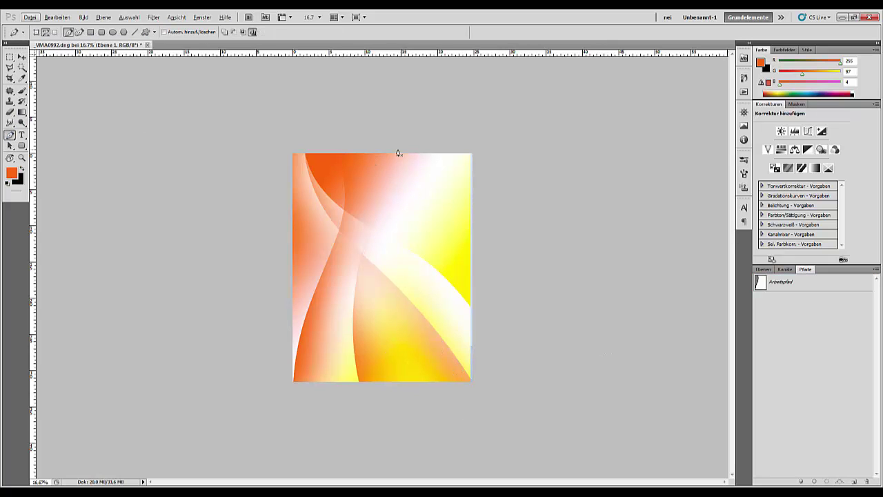
pyautogui.click(398, 152)
pyautogui.hotkey('ctrl', 'Return')
pyautogui.click(409, 194)
# Adjust the gradient layer with Free Transform so that it covers the exposed strip along the artwork's right edge
pyautogui.press('v')
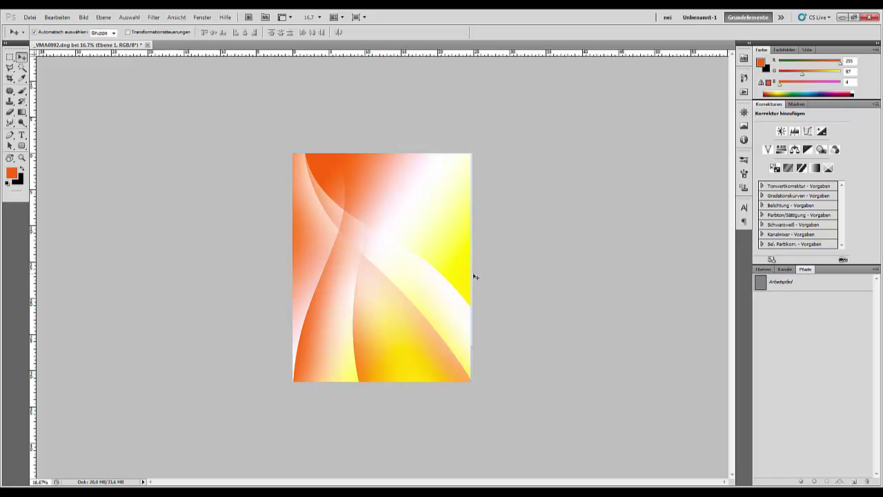
pyautogui.hotkey('ctrl', 't')
pyautogui.press('Return')
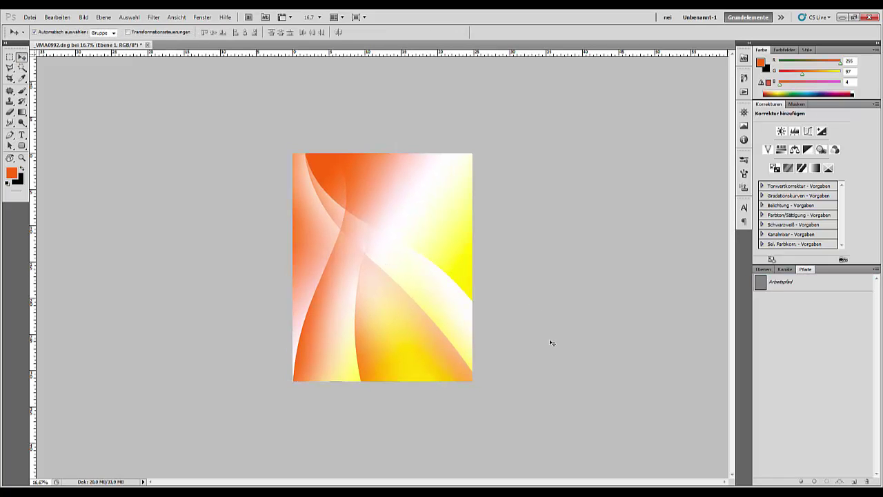
# Draw a closed path starting beyond the artwork's right edge, curving across its lower middle and looping around its left and upper sides
pyautogui.press('p')
pyautogui.moveTo(518, 236); pyautogui.dragTo(537, 207)
pyautogui.moveTo(461, 234); pyautogui.dragTo(386, 263)
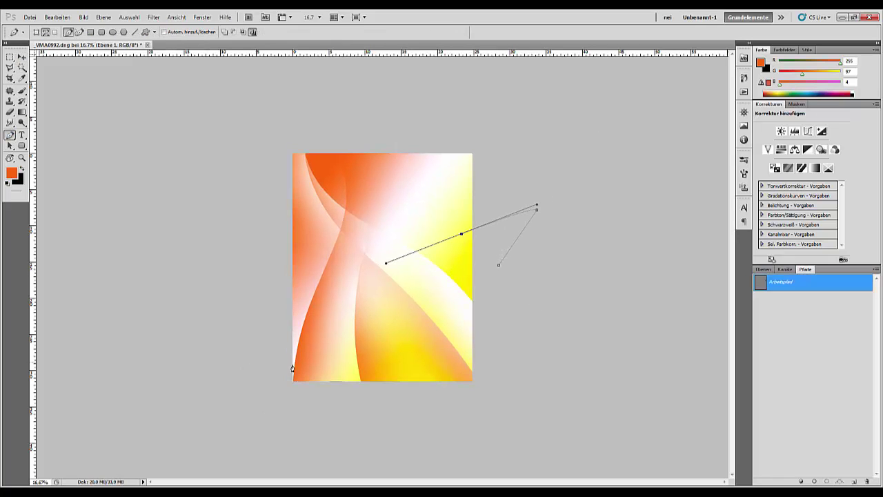
pyautogui.moveTo(264, 416); pyautogui.dragTo(176, 357)
pyautogui.click(163, 220)
pyautogui.click(276, 129)
pyautogui.click(428, 102)
pyautogui.click(549, 147)
pyautogui.click(578, 243)
pyautogui.click(537, 207)
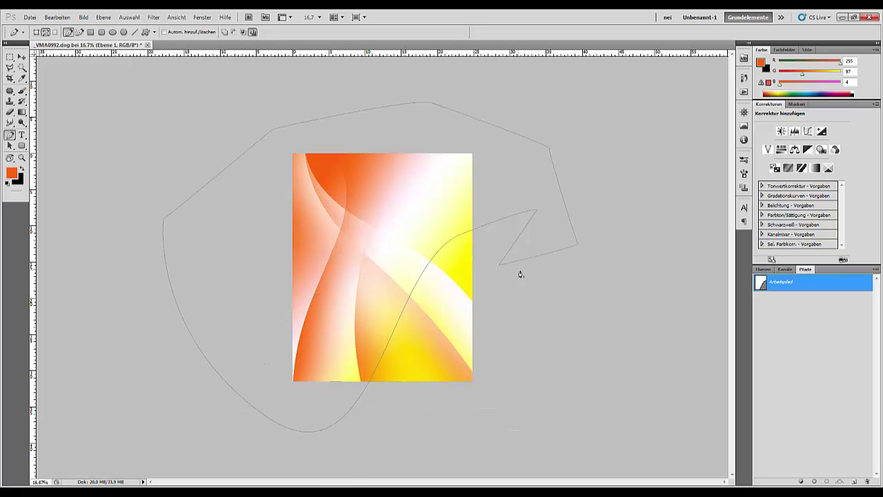
# Bend the path's curve through the artwork further outward to the upper left and convert the path into a selection
pyautogui.keyDown('ctrl'); pyautogui.click(415, 281); pyautogui.keyUp('ctrl')
pyautogui.moveTo(381, 256); pyautogui.dragTo(326, 286)
pyautogui.keyDown('ctrl'); pyautogui.click(397, 368); pyautogui.keyUp('ctrl')
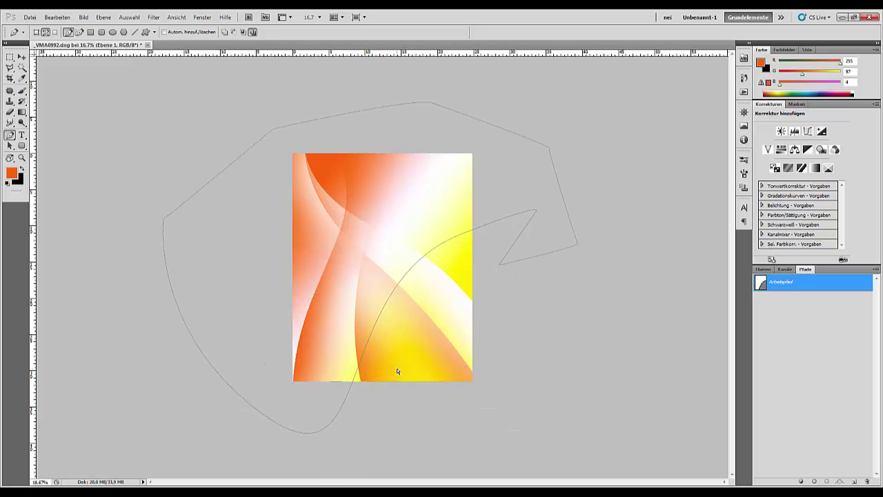
pyautogui.rightClick(414, 241)
pyautogui.click(445, 286)
pyautogui.press('Return')
# Brush orange inside the selection near the artwork's right edge and sampled yellow near its lower edge, and remove the selection
pyautogui.press('b')
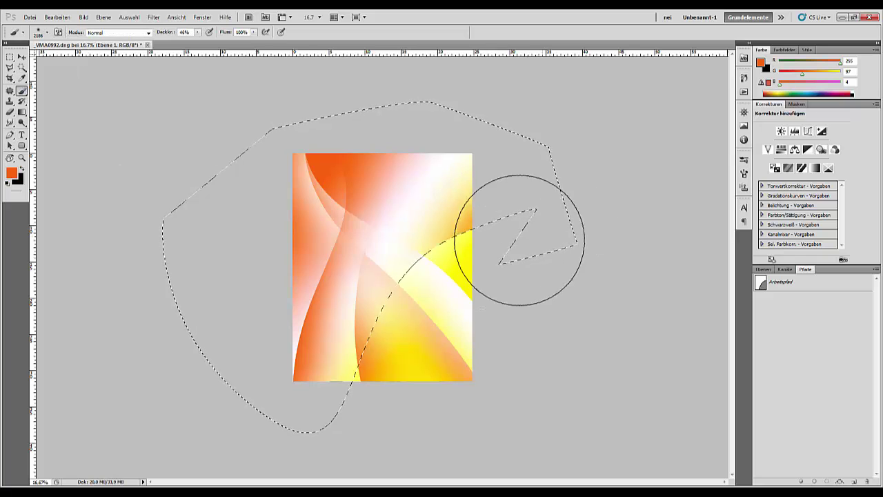
pyautogui.keyDown('alt'); pyautogui.click(449, 256); pyautogui.keyUp('alt')
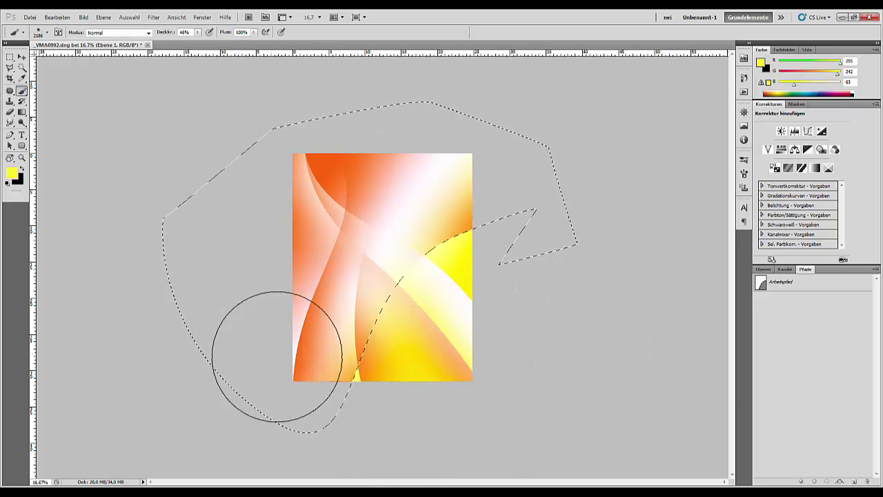
pyautogui.hotkey('ctrl', 'd')
# Draw a closed path waving from above the artwork down past its lower edge and around its right side, and convert it into a selection
pyautogui.hotkey('ctrl', '-')
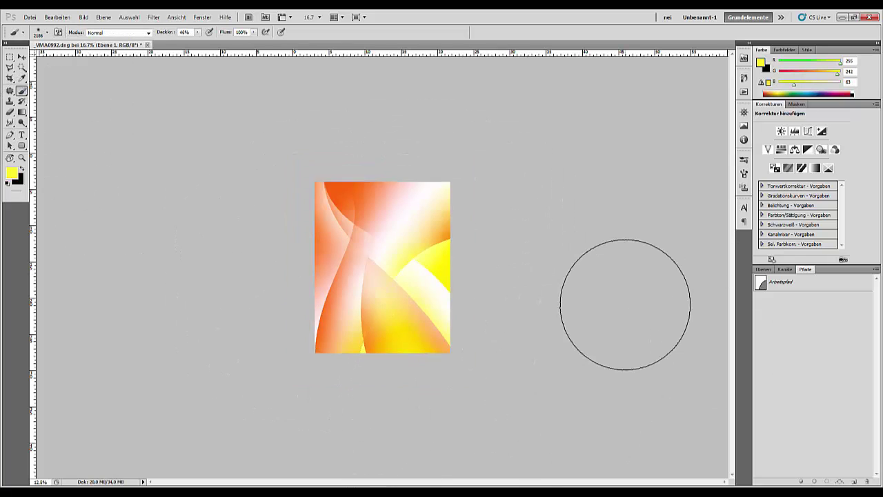
pyautogui.hotkey('ctrl', '-')
pyautogui.press('p')
pyautogui.click(383, 205)
pyautogui.moveTo(403, 252); pyautogui.dragTo(402, 286)
pyautogui.moveTo(393, 348); pyautogui.dragTo(414, 410)
pyautogui.click(501, 366)
pyautogui.click(525, 203)
pyautogui.click(479, 163)
pyautogui.click(384, 205)
pyautogui.rightClick(429, 253)
pyautogui.click(453, 300)
pyautogui.press('Return')
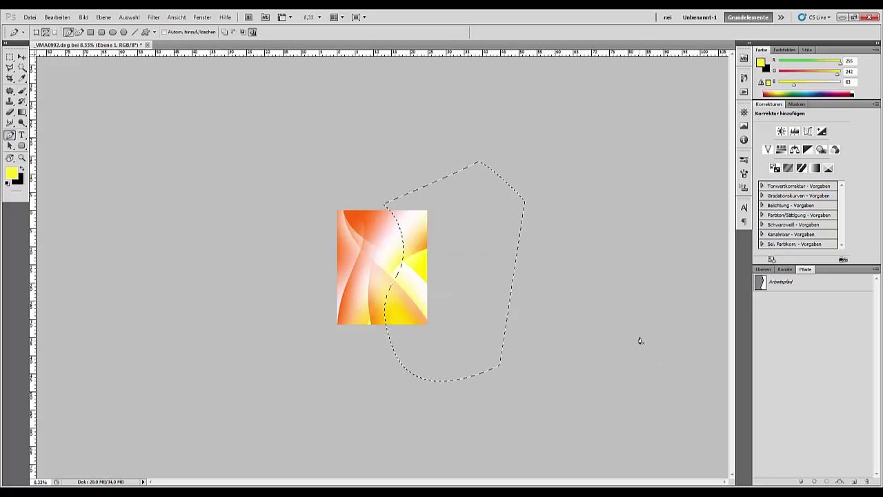
# Sample orange from the artwork's upper-left area, brush it along the inside of the wavy selection edge and remove the selection
pyautogui.press('b')
pyautogui.keyDown('alt'); pyautogui.click(357, 215); pyautogui.keyUp('alt')
pyautogui.moveTo(362, 220)
pyautogui.mouseDown()
pyautogui.moveTo(386, 221)
pyautogui.moveTo(370, 267)
pyautogui.moveTo(378, 301)
pyautogui.mouseUp()
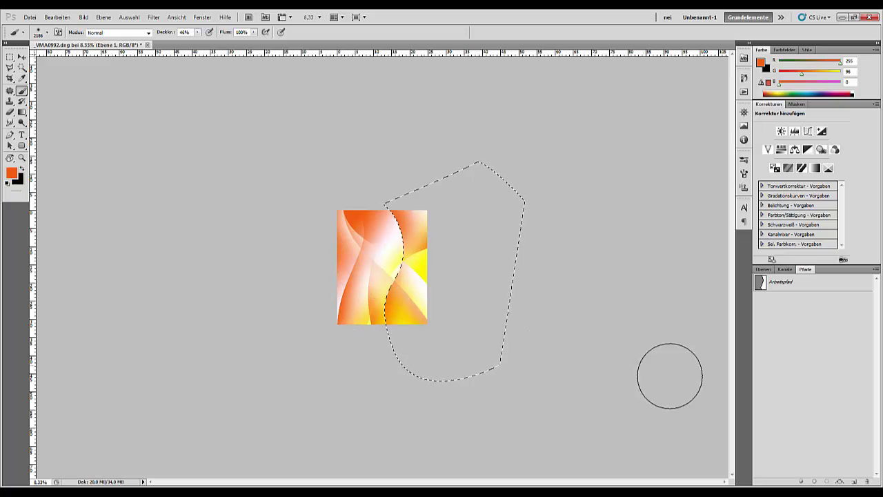
pyautogui.hotkey('ctrl', 'd')
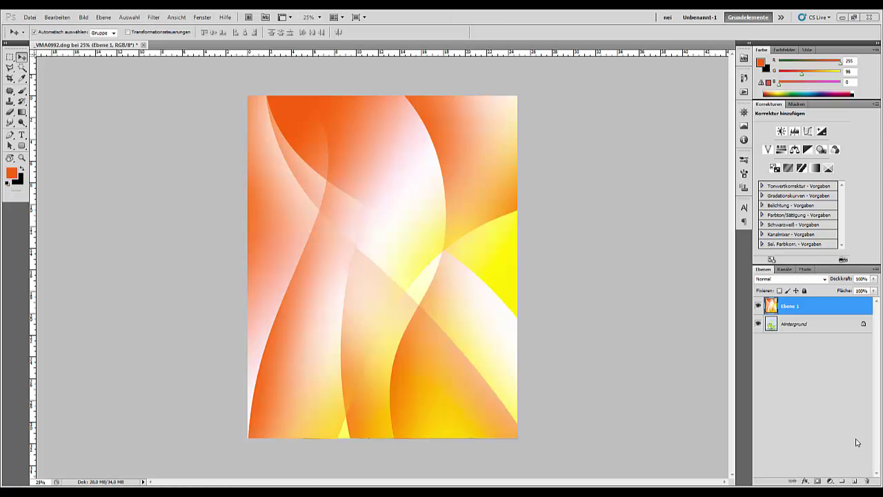
# Compare the darkening blend modes on Ebene 1 and set the layer to Linear nachbelichten
pyautogui.click(769, 280)
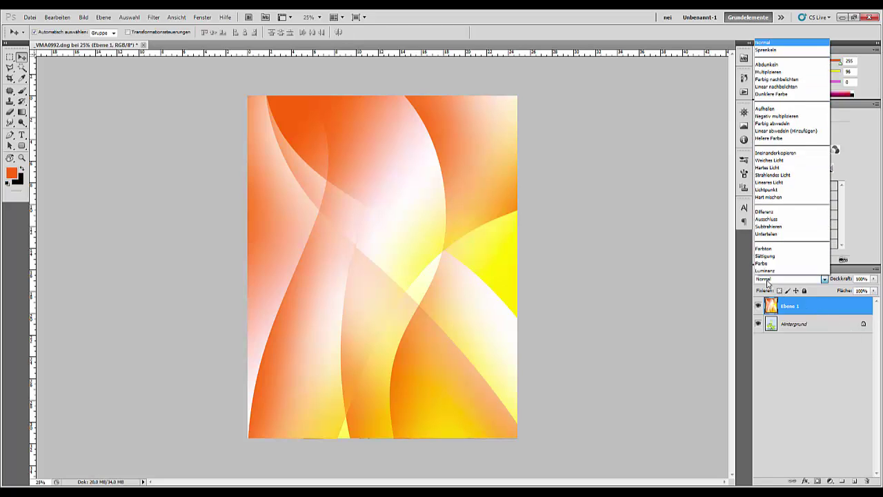
pyautogui.click(768, 282)
pyautogui.press('Down')
pyautogui.press('Down')
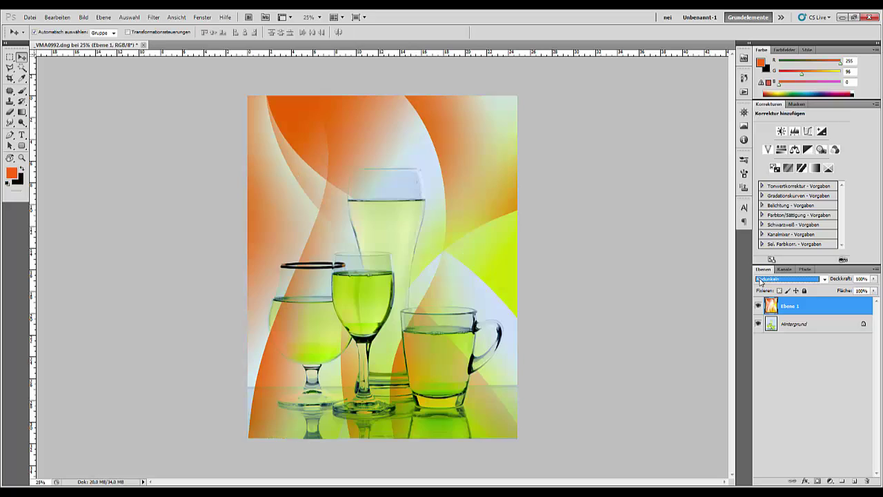
pyautogui.press('Down')
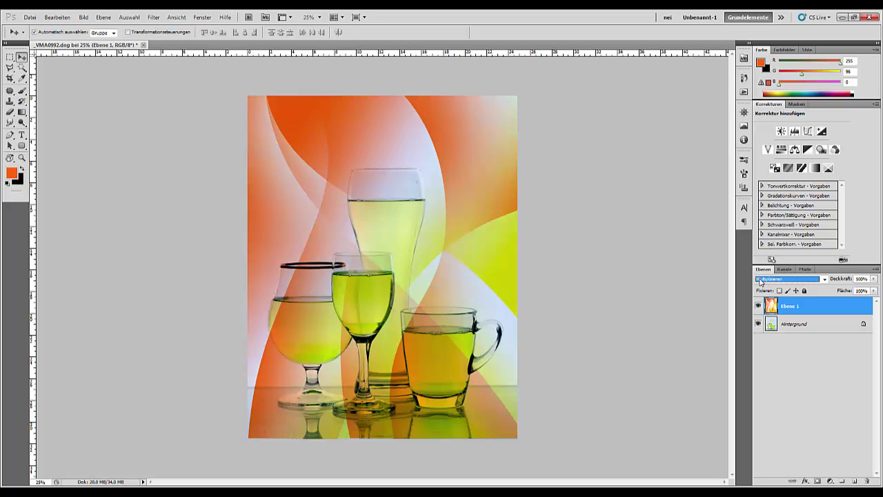
pyautogui.press('Down')
pyautogui.press('Down')
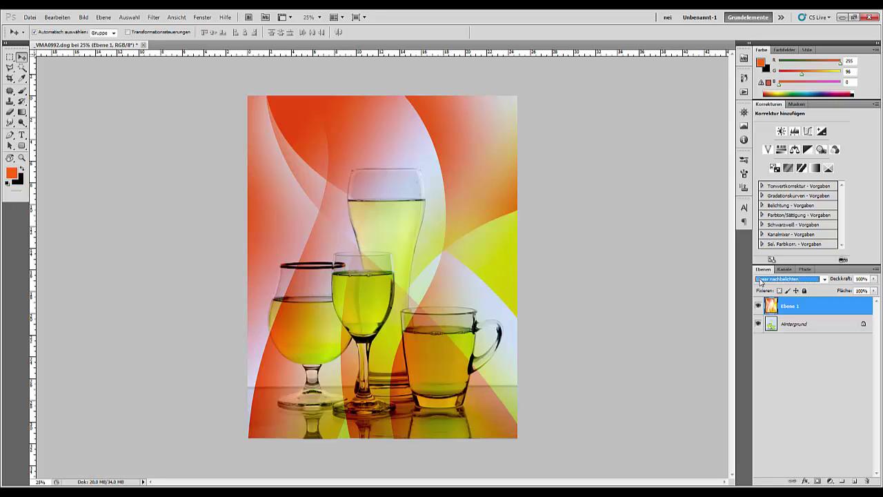
pyautogui.press('Down')
pyautogui.press('Down')
pyautogui.press('Down')
pyautogui.press('Down')
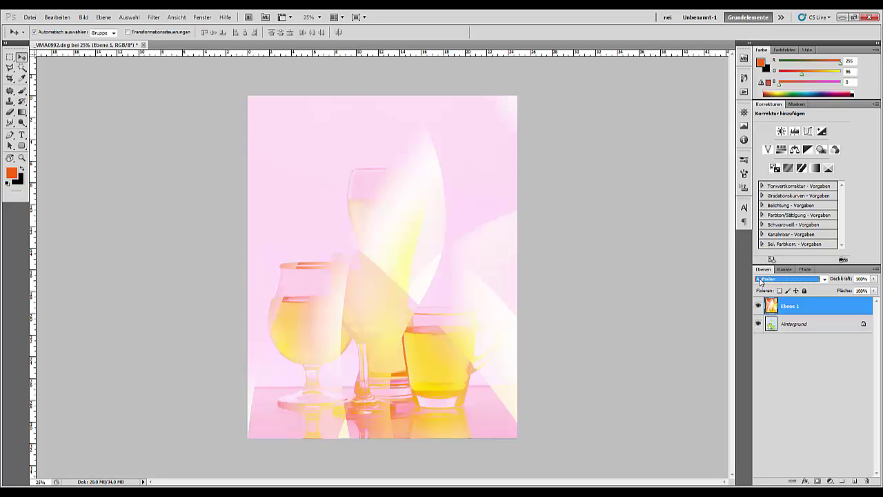
pyautogui.press('Up')
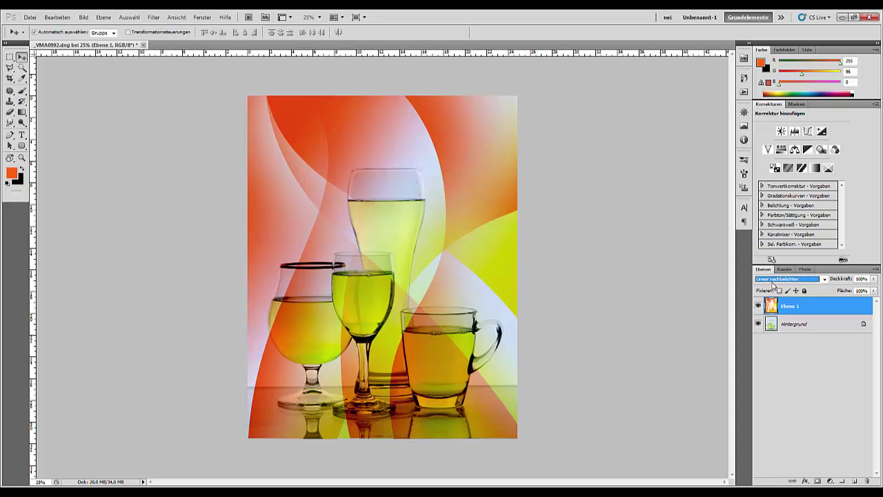
# Try a clipped Schwarzweiß adjustment on Ebene 1 and delete it
pyautogui.click(807, 151)
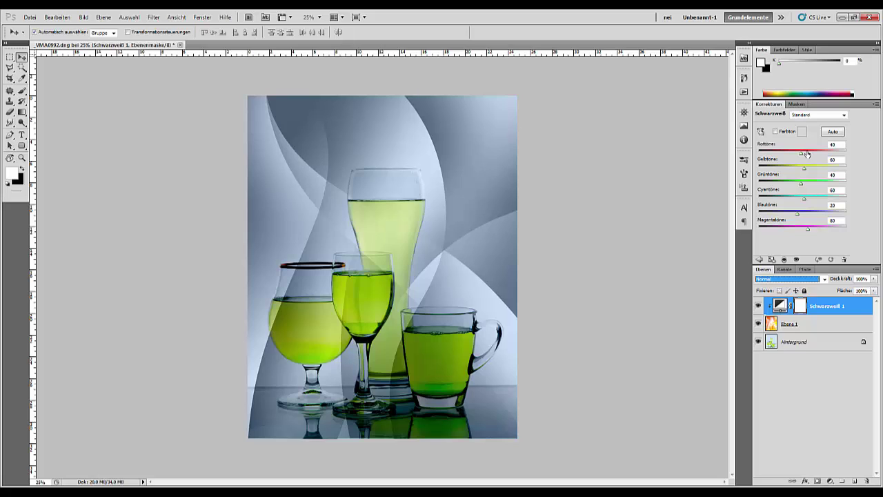
pyautogui.moveTo(803, 185)
pyautogui.mouseDown()
pyautogui.moveTo(817, 187)
pyautogui.moveTo(790, 185)
pyautogui.moveTo(814, 184)
pyautogui.moveTo(801, 185)
pyautogui.mouseUp()
pyautogui.moveTo(837, 306); pyautogui.dragTo(867, 481)
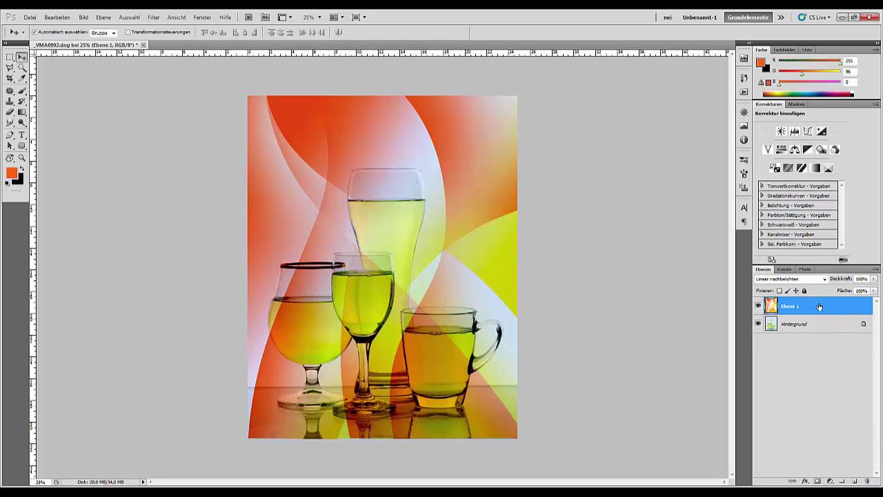
# Try a clipped Farbbalance adjustment with midtones at +31, +41 and -86 plus a small highlights change, and delete it
pyautogui.click(795, 150)
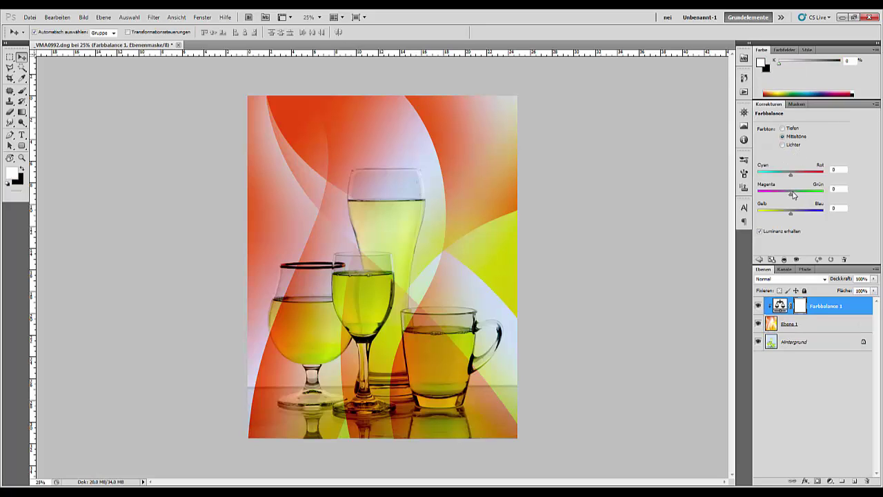
pyautogui.moveTo(793, 197); pyautogui.dragTo(726, 216)
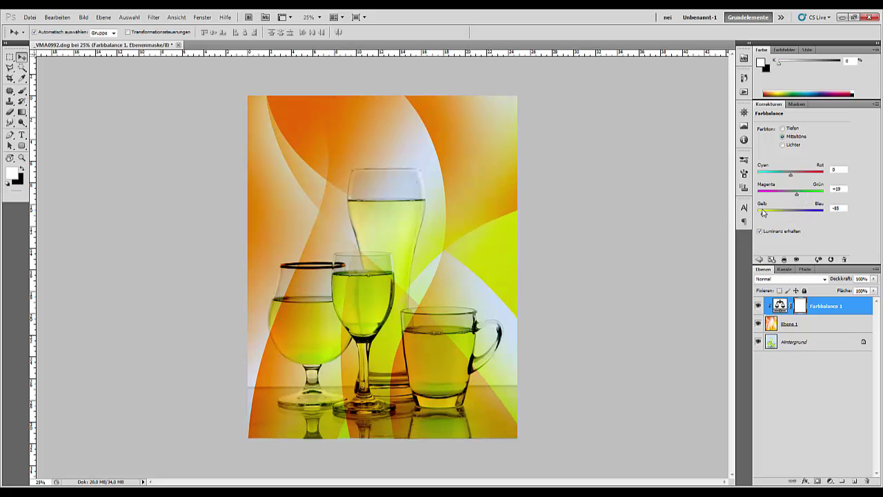
pyautogui.moveTo(801, 197); pyautogui.dragTo(800, 171)
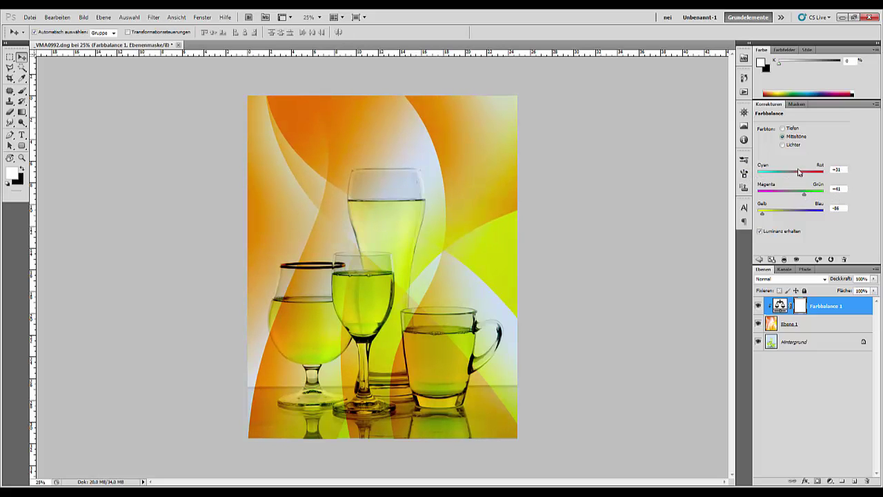
pyautogui.click(783, 146)
pyautogui.moveTo(791, 214)
pyautogui.mouseDown()
pyautogui.moveTo(831, 213)
pyautogui.moveTo(768, 213)
pyautogui.moveTo(795, 213)
pyautogui.mouseUp()
pyautogui.moveTo(832, 307); pyautogui.dragTo(869, 482)
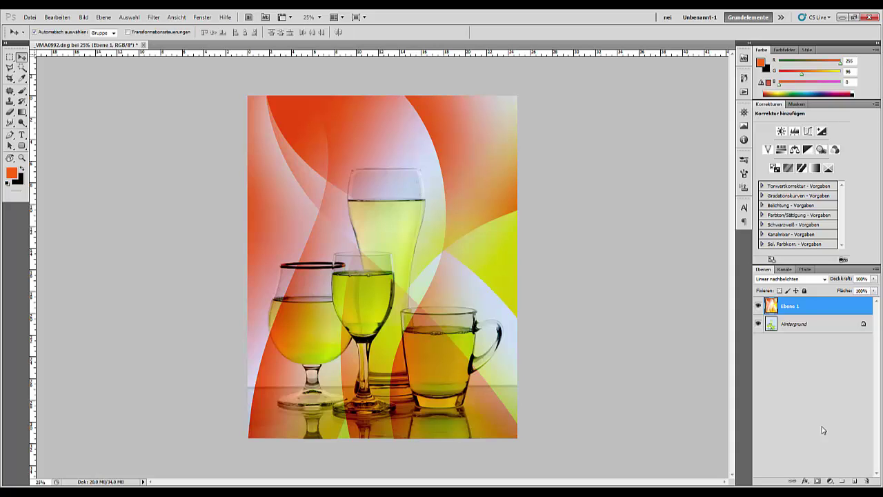
# Add a clipped Farbton/Sättigung adjustment to Ebene 1 with hue +31 and saturation -25
pyautogui.click(782, 149)
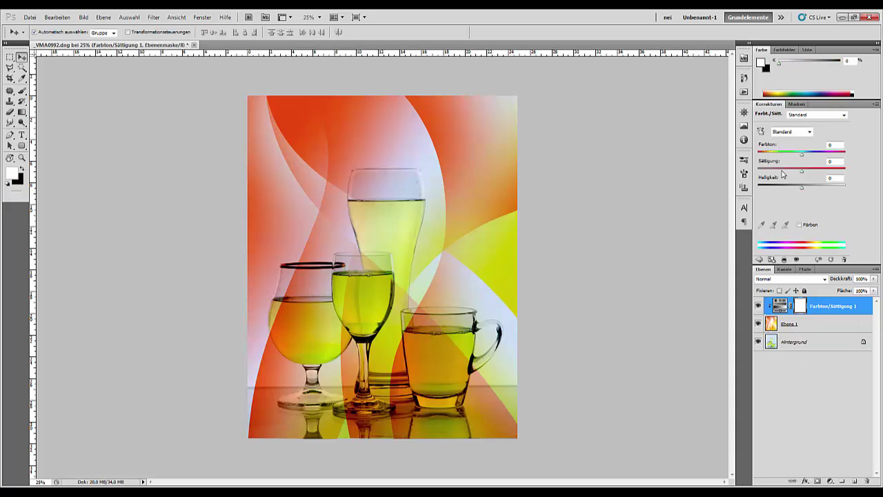
pyautogui.moveTo(804, 159); pyautogui.dragTo(790, 171)
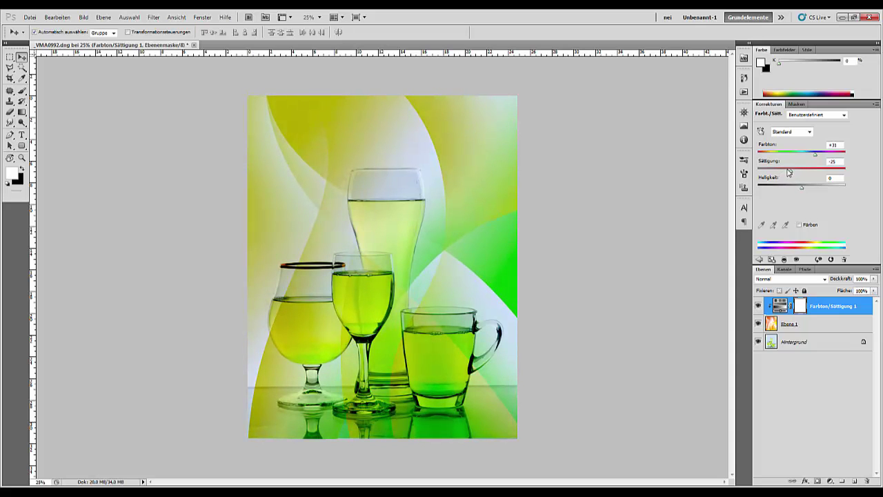
pyautogui.moveTo(788, 172); pyautogui.dragTo(790, 171)
pyautogui.click(759, 260)
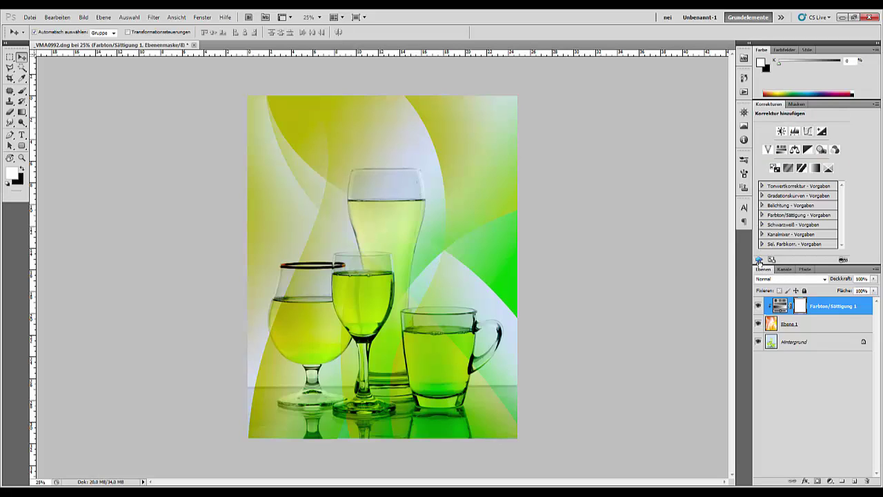
# Try a clipped Selektive Farbkorrektur adjustment with Cyan at +16% for Rottöne, and delete it
pyautogui.click(828, 168)
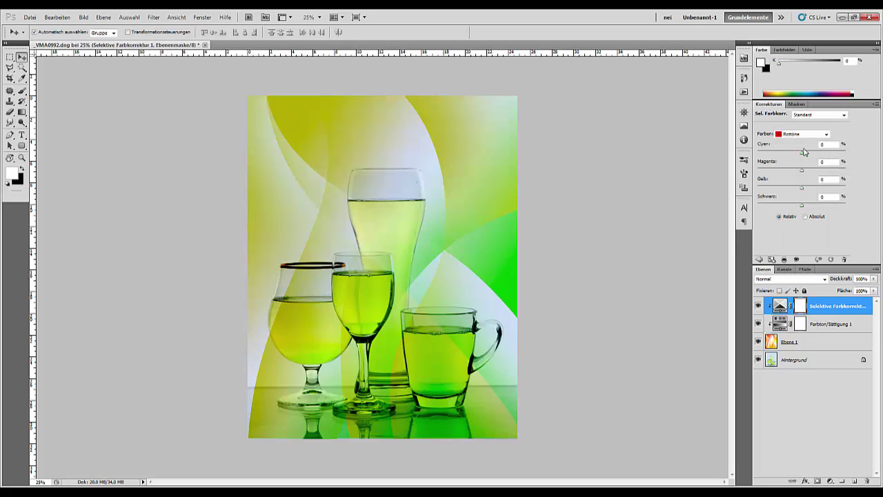
pyautogui.moveTo(802, 153); pyautogui.dragTo(730, 166)
pyautogui.click(809, 161)
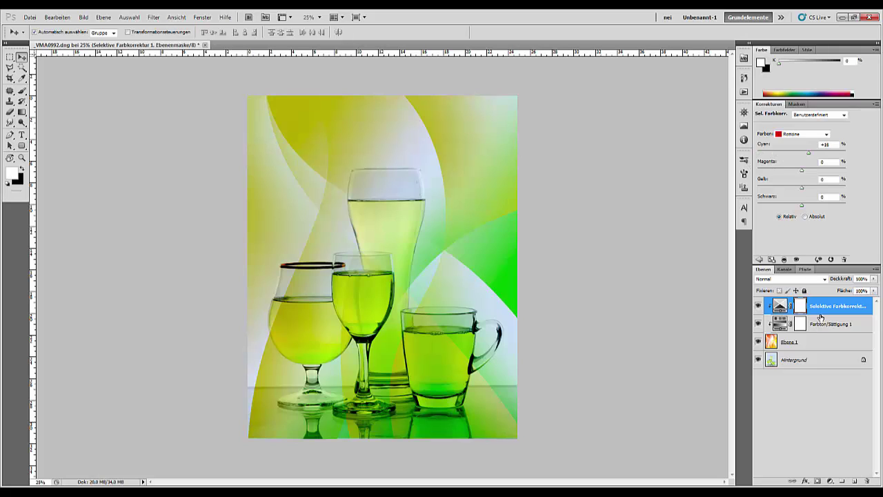
pyautogui.moveTo(836, 306); pyautogui.dragTo(866, 480)
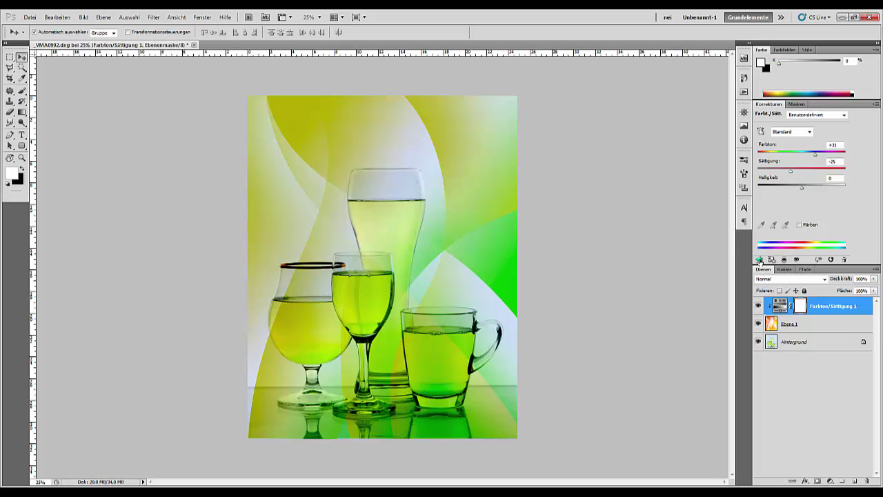
# Merge the Farbton/Sättigung adjustment into Ebene 1 and intensify the layer by merging a duplicate of it back down
pyautogui.click(826, 312)
pyautogui.press('Delete')
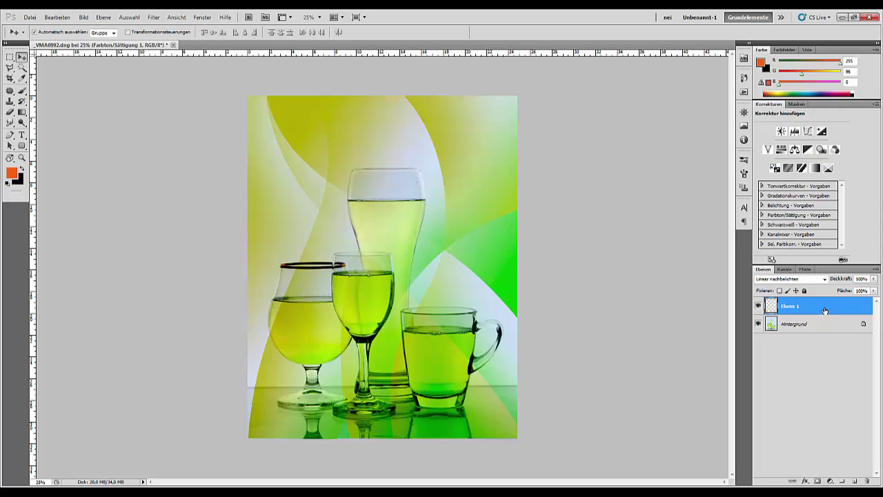
pyautogui.moveTo(824, 309); pyautogui.dragTo(855, 483)
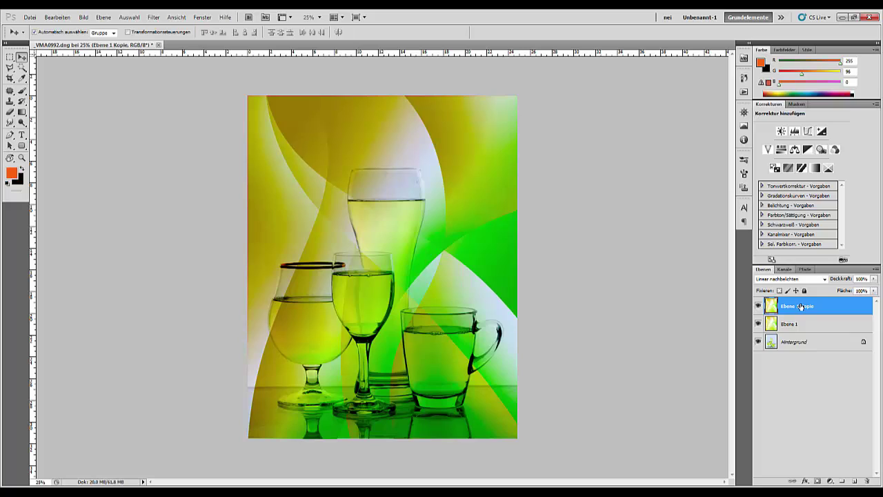
pyautogui.hotkey('ctrl', 'e')
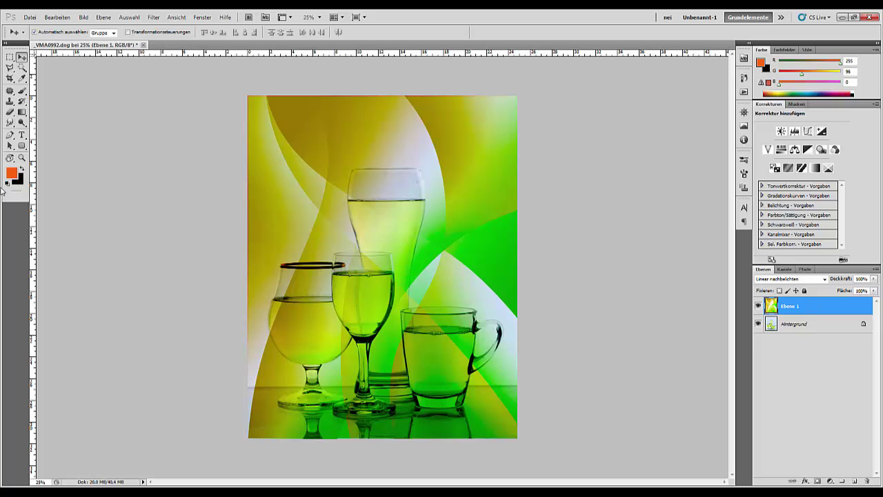
# Add a new layer above Ebene 1 and fill it with a diagonal linear orange-white-yellow gradient from upper-left to lower-right
pyautogui.click(22, 112)
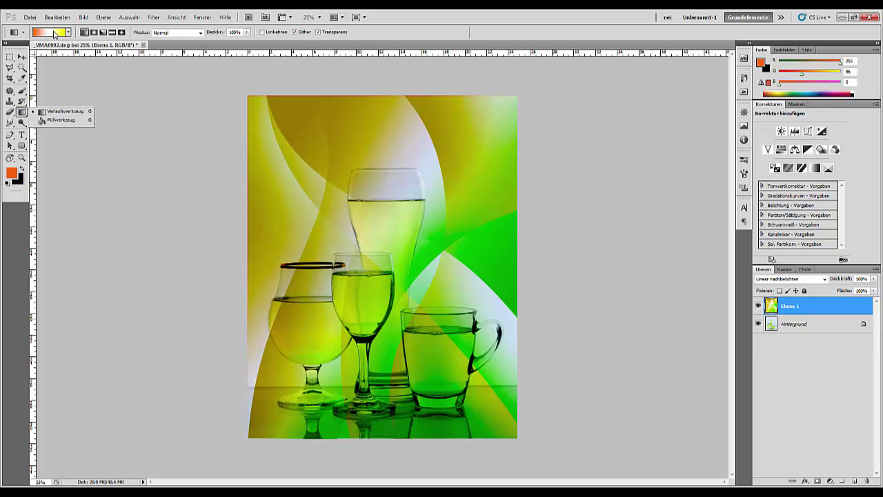
pyautogui.click(855, 481)
pyautogui.moveTo(265, 120); pyautogui.dragTo(500, 405)
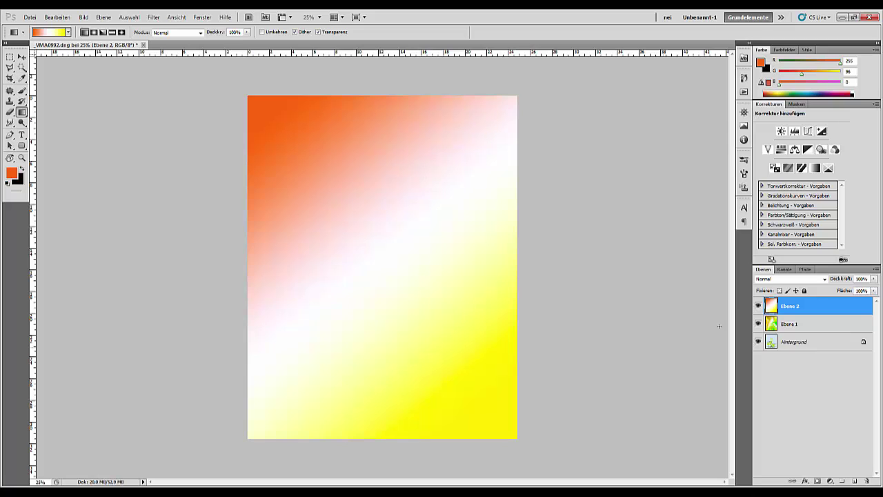
# Compare the darkening blend modes on Ebene 2 and set it to Linear nachbelichten
pyautogui.click(770, 280)
pyautogui.click(768, 279)
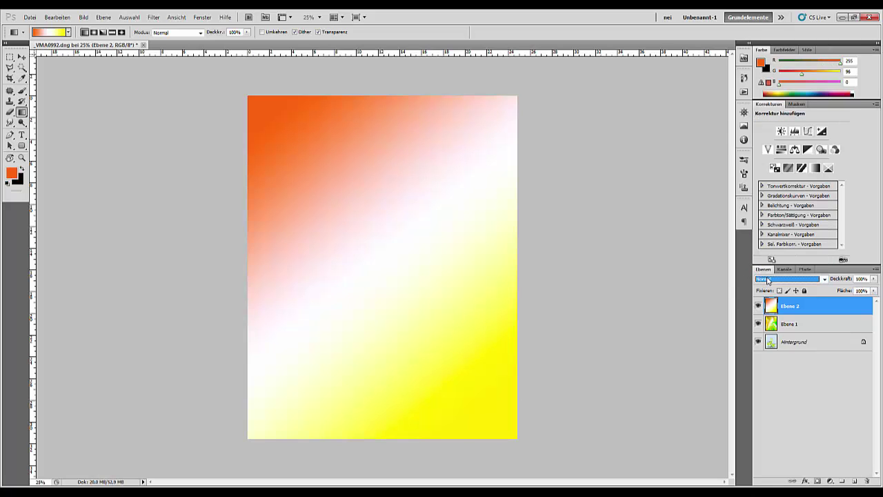
pyautogui.press('Down')
pyautogui.press('Down')
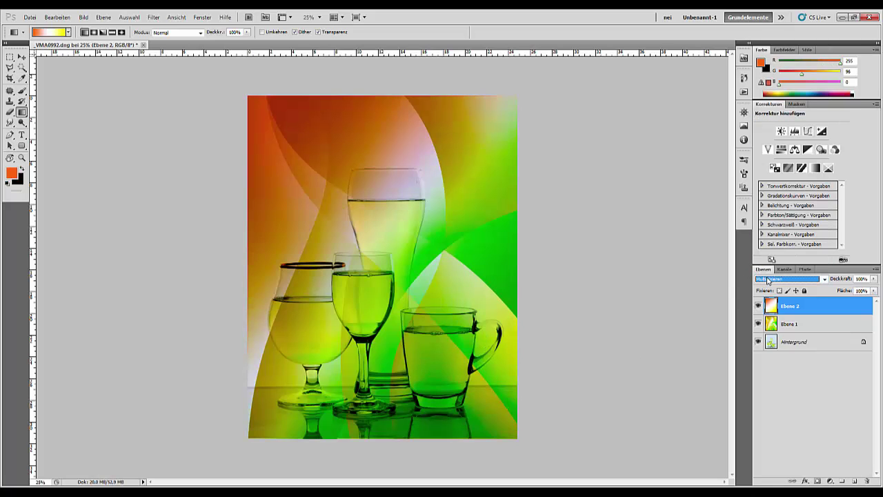
pyautogui.press('Down')
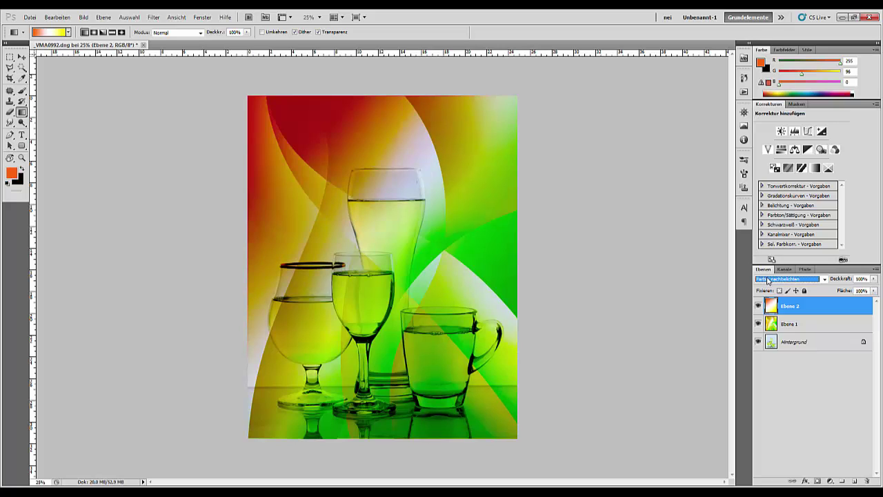
pyautogui.press('Down')
pyautogui.press('Up')
pyautogui.press('Down')
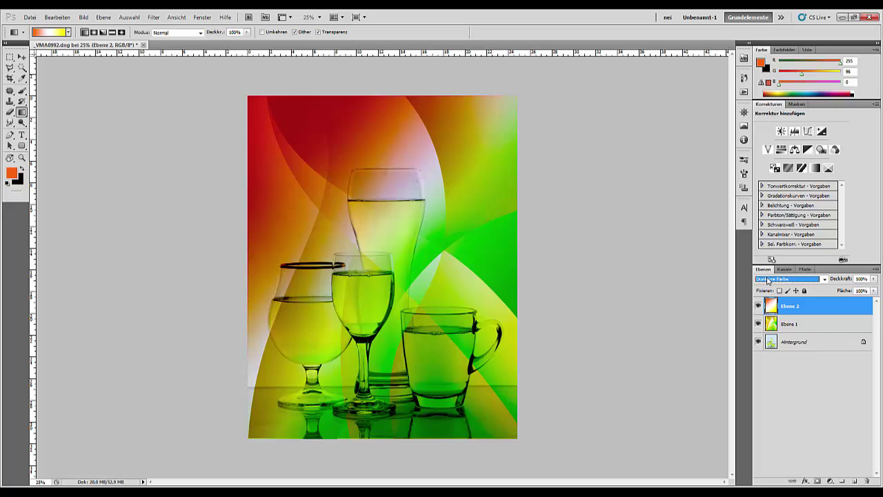
pyautogui.press('Down')
pyautogui.press('Up')
# Stamp all visible layers into a new layer and clip a Tonwertkorrektur to it with input levels 53, 0.60, 255 and output white 243
pyautogui.hotkey('ctrl', 'alt', 'shift', 'e')
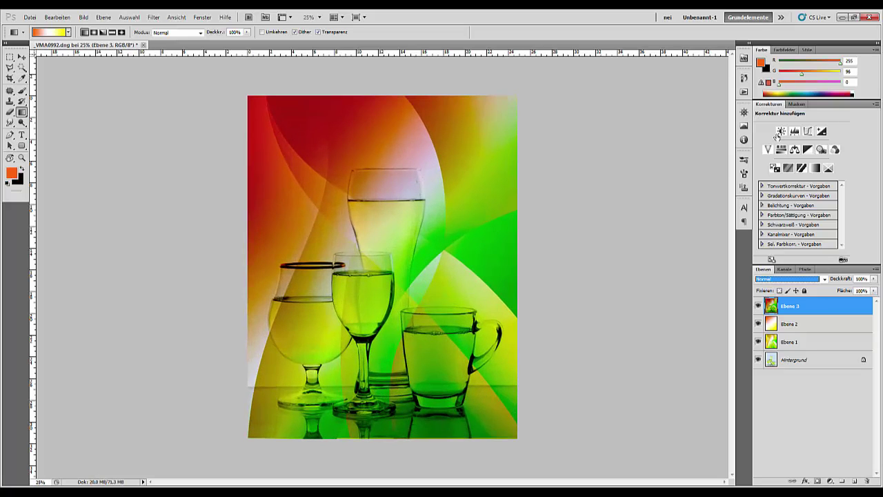
pyautogui.click(797, 131)
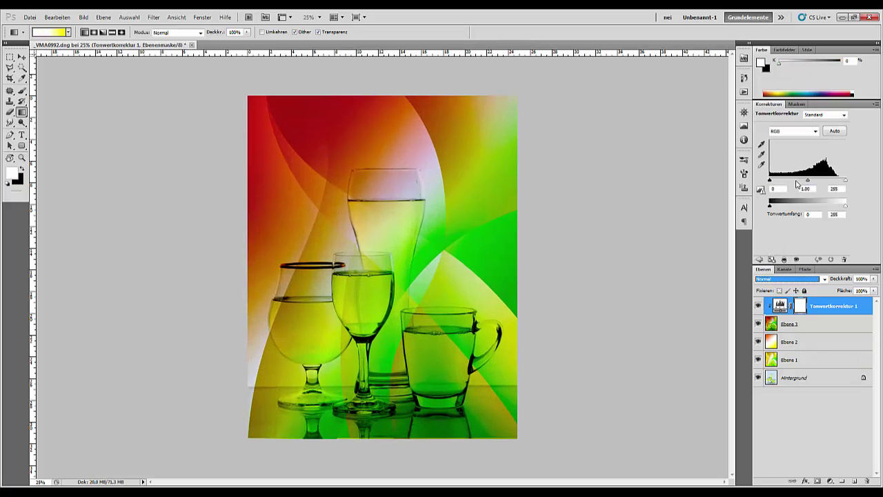
pyautogui.moveTo(771, 181); pyautogui.dragTo(842, 207)
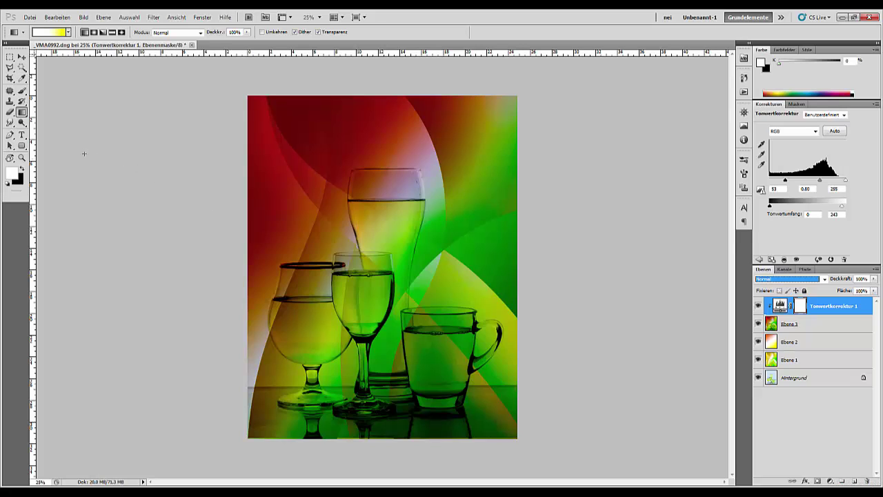
# Set up a radial gradient with the Vordergrundfarbe zu Transparent preset and black as the foreground colour
pyautogui.click(22, 90)
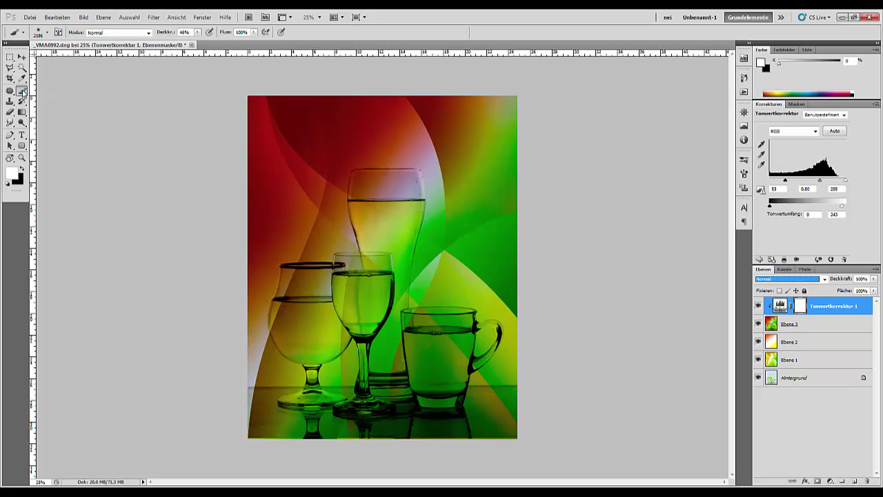
pyautogui.click(22, 112)
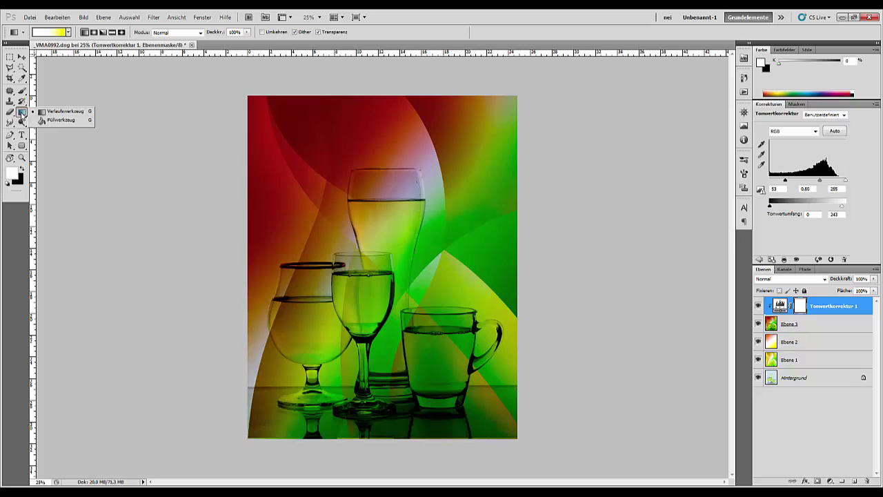
pyautogui.click(94, 32)
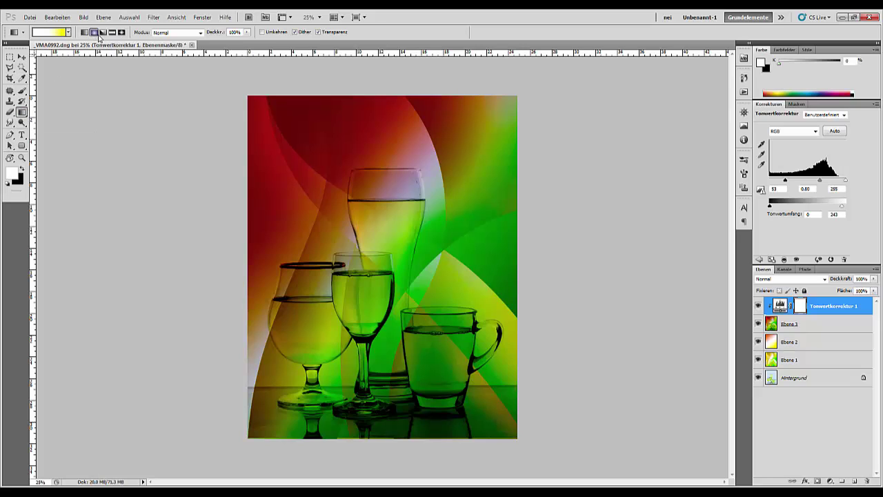
pyautogui.click(55, 32)
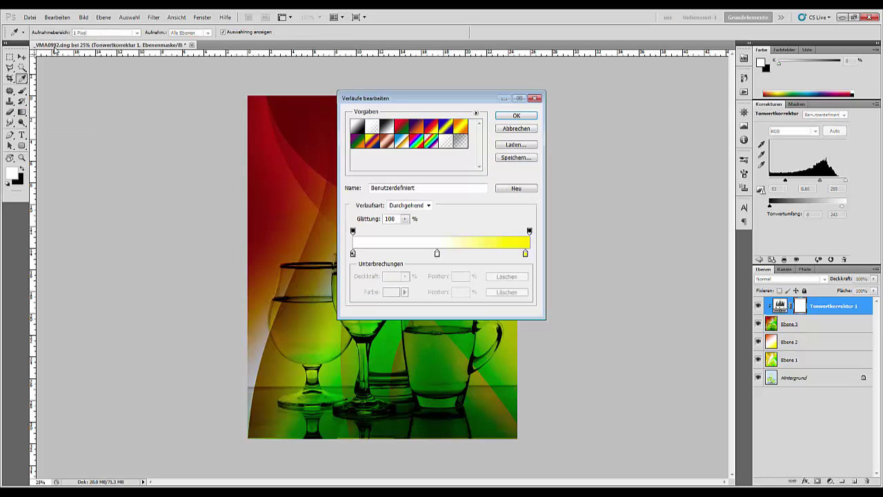
pyautogui.click(371, 127)
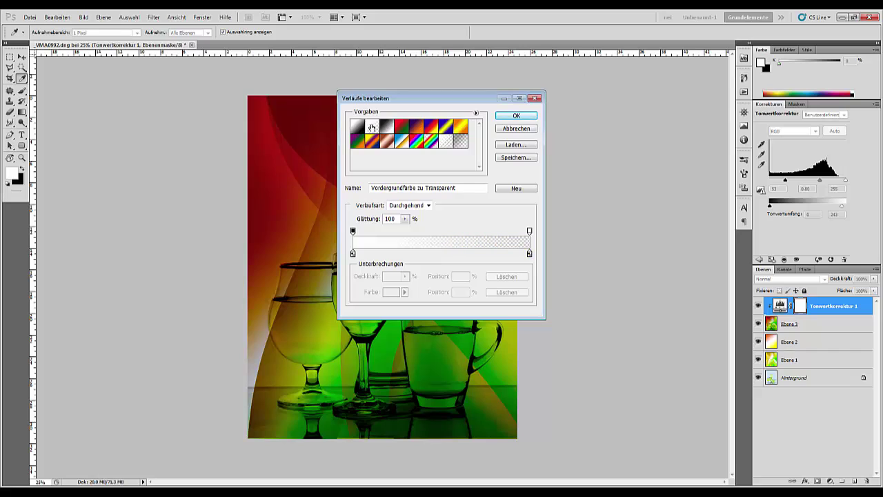
pyautogui.click(515, 115)
pyautogui.click(22, 168)
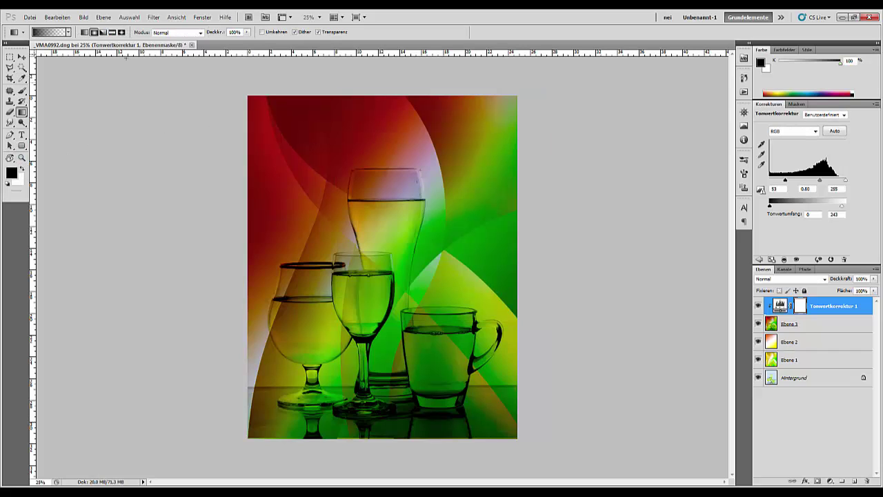
# Mask the Tonwertkorrektur with small black radial gradients over the beer glass, wine glass, mug and their bases
pyautogui.moveTo(372, 210); pyautogui.dragTo(399, 240)
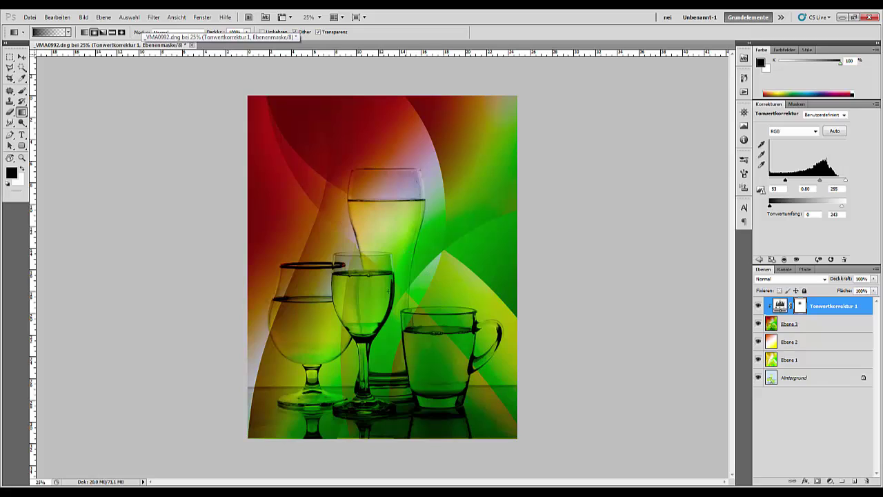
pyautogui.moveTo(345, 280); pyautogui.dragTo(390, 303)
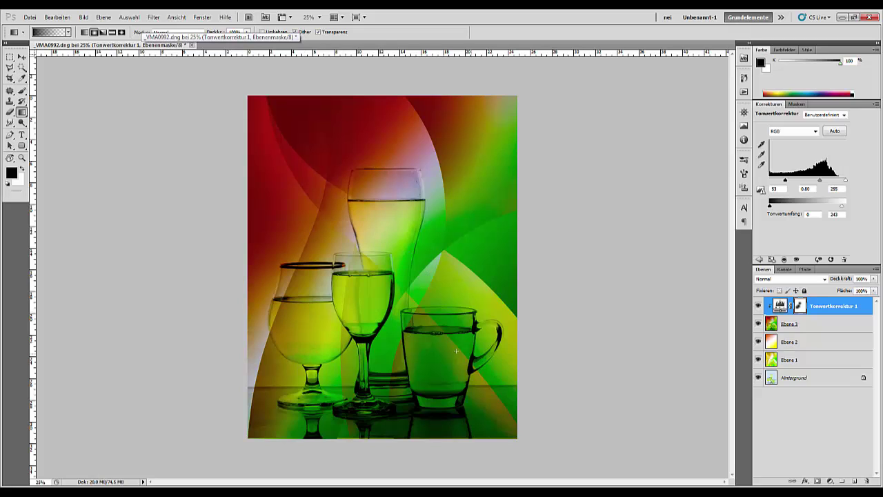
pyautogui.moveTo(438, 336); pyautogui.dragTo(477, 371)
pyautogui.moveTo(461, 321)
pyautogui.mouseDown()
pyautogui.moveTo(440, 373)
pyautogui.moveTo(467, 395)
pyautogui.mouseUp()
pyautogui.moveTo(407, 230); pyautogui.dragTo(381, 201)
pyautogui.moveTo(423, 398); pyautogui.dragTo(500, 452)
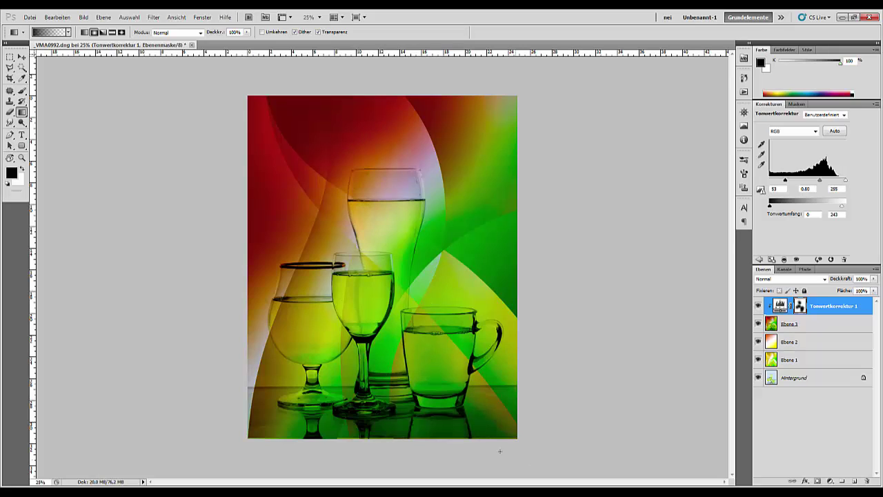
pyautogui.moveTo(336, 390)
pyautogui.mouseDown()
pyautogui.moveTo(356, 406)
pyautogui.moveTo(387, 400)
pyautogui.mouseUp()
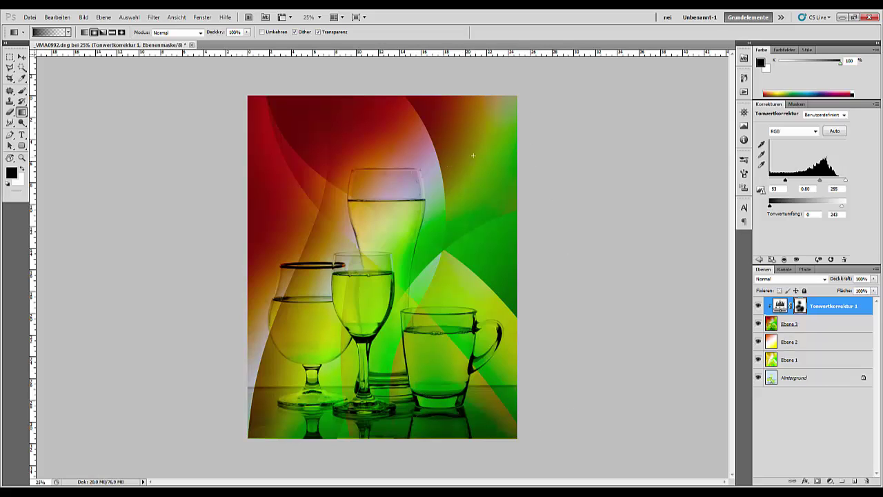
# Extend the Tonwertkorrektur mask with more black radial gradients over the background curves around the glasses
pyautogui.hotkey('ctrl', '-')
pyautogui.hotkey('ctrl', '-')
pyautogui.hotkey('ctrl', '-')
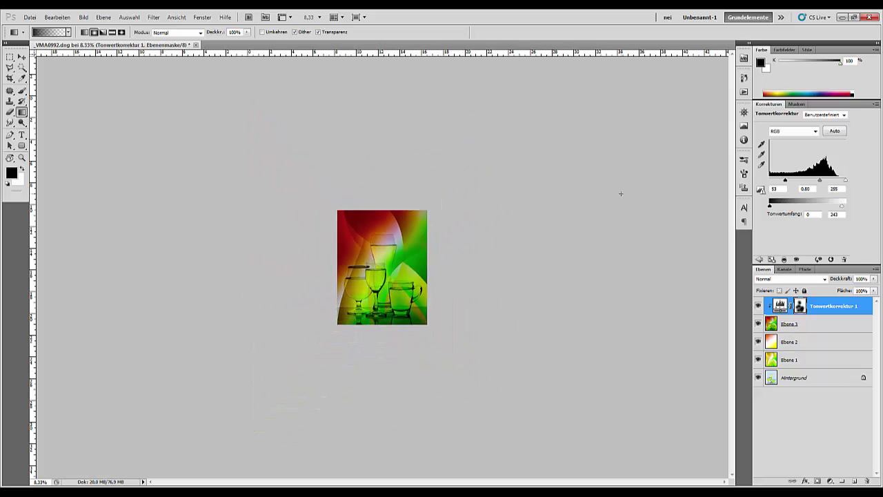
pyautogui.hotkey('ctrl', '+')
pyautogui.hotkey('ctrl', '+')
pyautogui.hotkey('ctrl', '+')
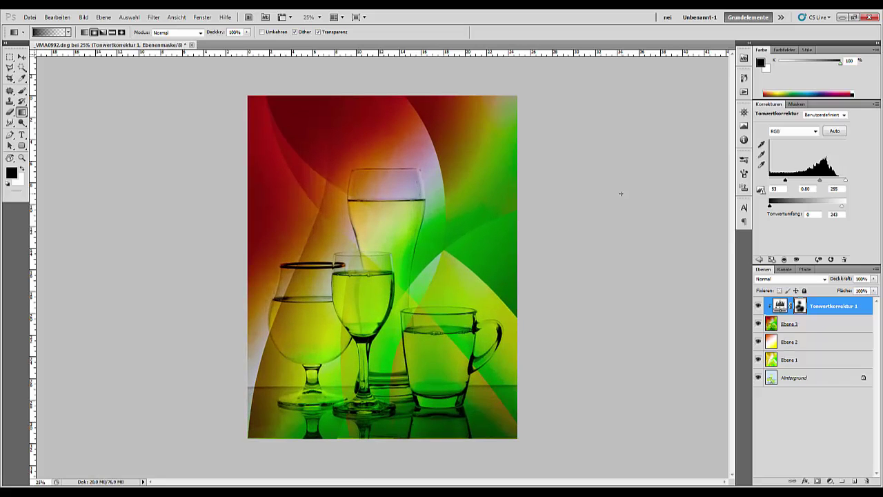
pyautogui.moveTo(459, 304); pyautogui.dragTo(467, 318)
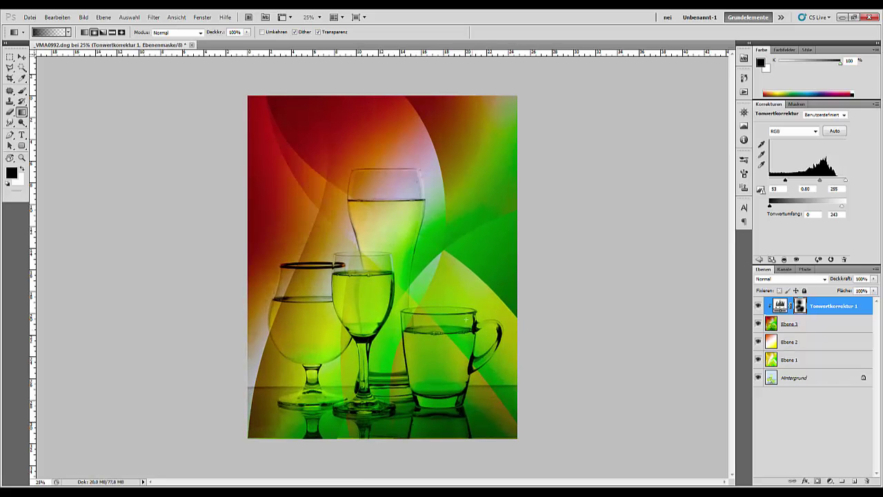
pyautogui.moveTo(491, 291); pyautogui.dragTo(466, 299)
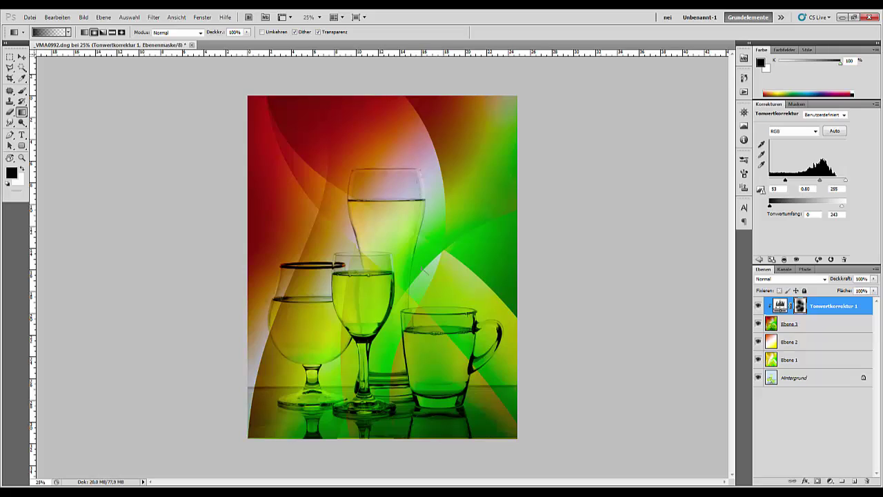
pyautogui.moveTo(414, 278); pyautogui.dragTo(412, 280)
pyautogui.moveTo(284, 253); pyautogui.dragTo(336, 253)
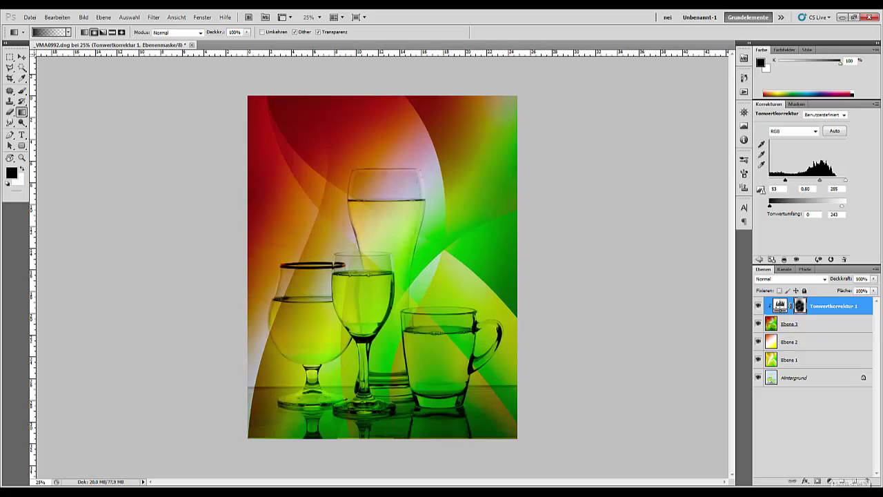
# Merge the masked Tonwertkorrektur down into Ebene 3
pyautogui.hotkey('ctrl', '-')
pyautogui.hotkey('ctrl', '-')
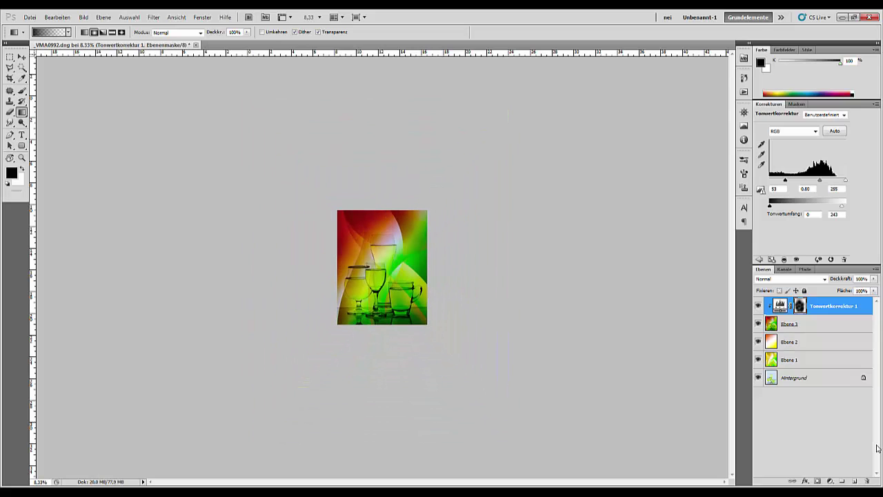
pyautogui.hotkey('ctrl', 'z')
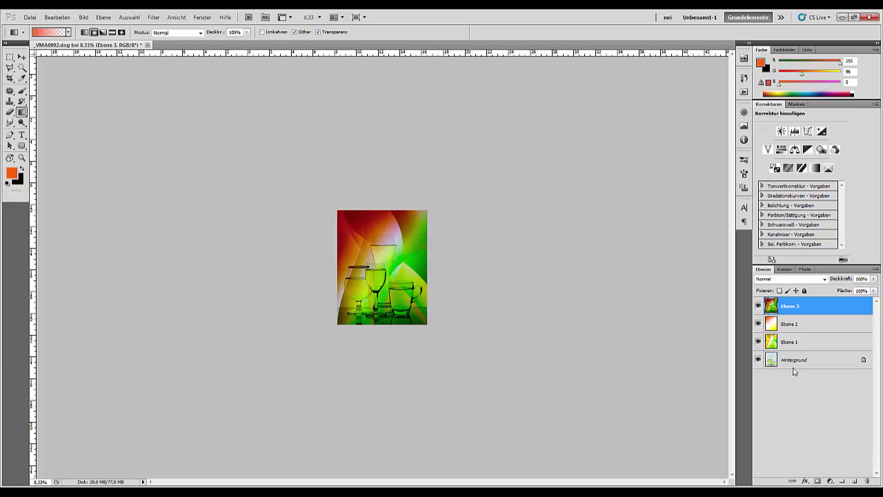
# Try a copy of Hintergrund at the top of the stack with darkening blend modes such as Linear nachbelichten and Dunklere Farbe, and delete it
pyautogui.moveTo(794, 365); pyautogui.dragTo(853, 481)
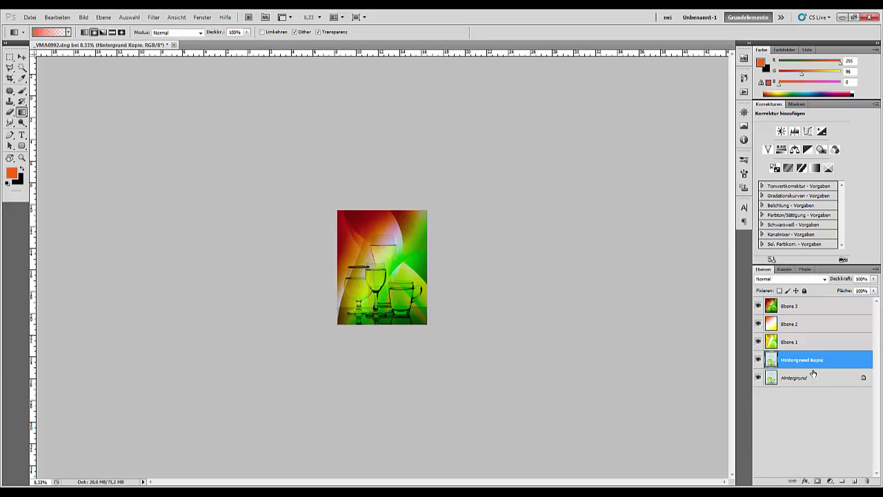
pyautogui.moveTo(808, 359); pyautogui.dragTo(794, 305)
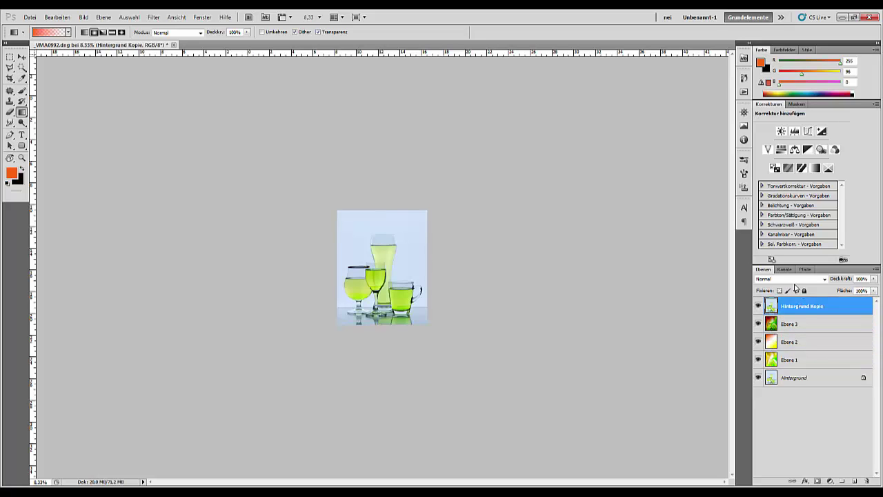
pyautogui.click(788, 279)
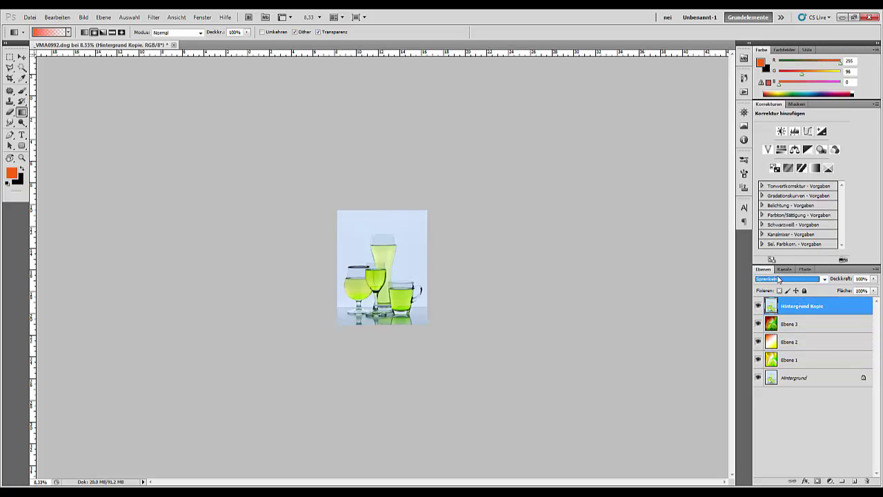
pyautogui.press('Down')
pyautogui.press('Down')
pyautogui.press('Down')
pyautogui.press('Down')
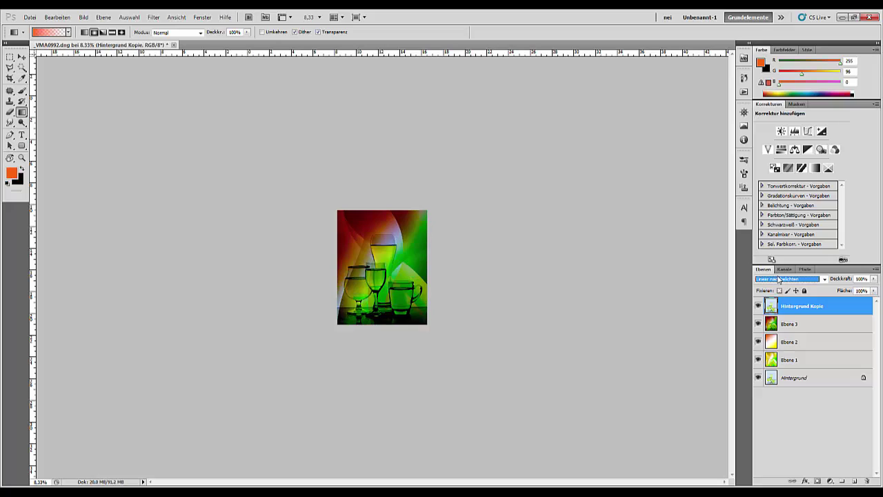
pyautogui.press('Down')
pyautogui.press('Down')
pyautogui.press('Up')
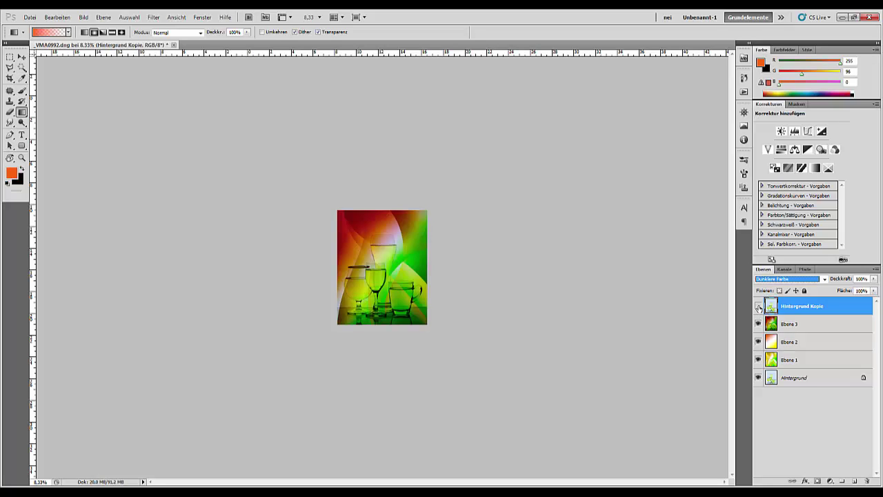
pyautogui.click(758, 307)
pyautogui.moveTo(816, 315); pyautogui.dragTo(868, 481)
# Duplicate Ebene 3 and brighten the copy with a clipped Tonwertkorrektur, midtones 1.27 and white input 227
pyautogui.hotkey('ctrl', '+')
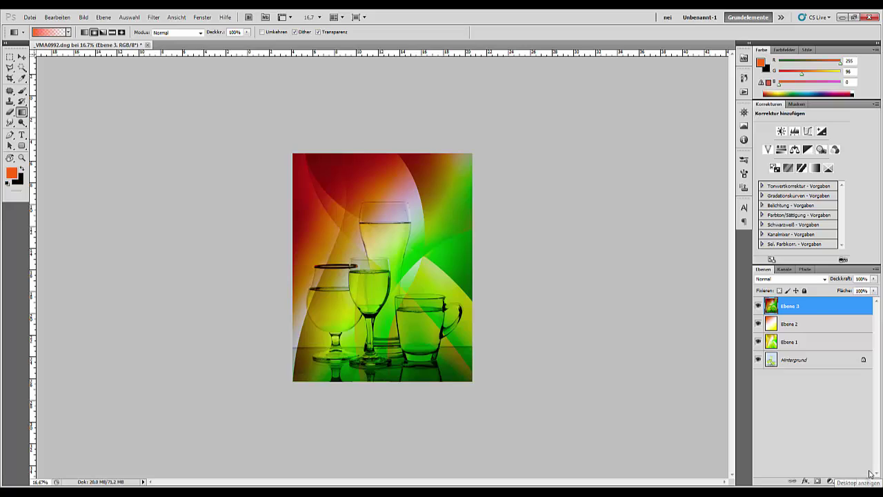
pyautogui.moveTo(828, 306); pyautogui.dragTo(854, 481)
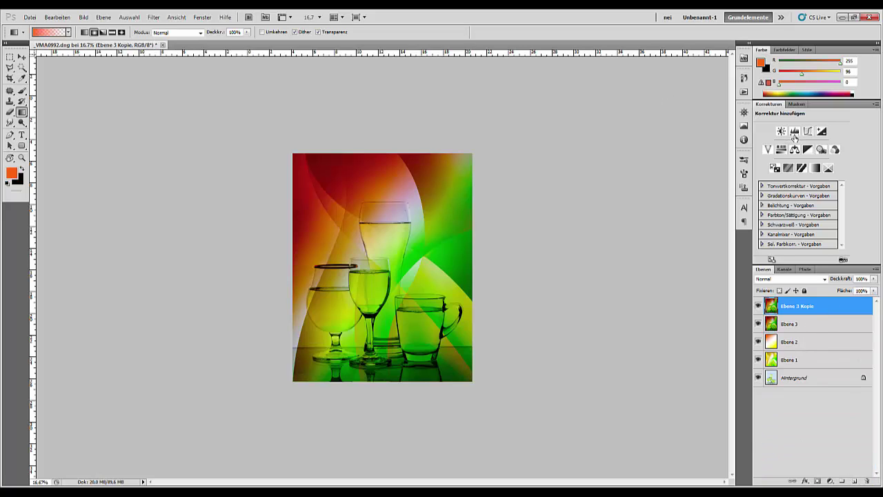
pyautogui.click(795, 131)
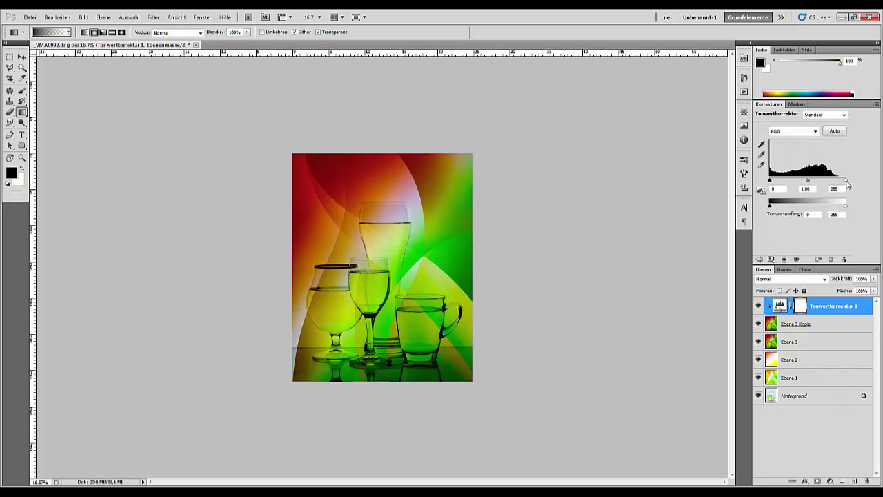
pyautogui.moveTo(846, 181); pyautogui.dragTo(799, 184)
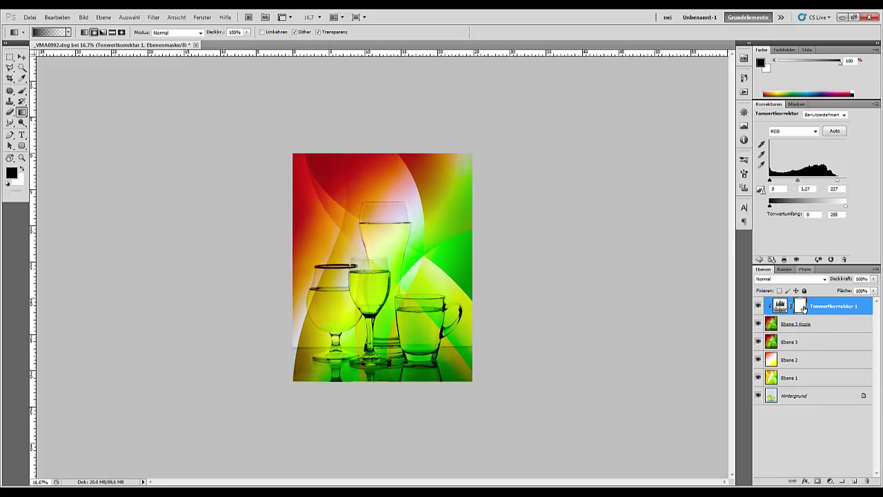
# Invert the Tonwertkorrektur 1 mask and reveal the brightening with white radial gradients over the glasses and the upper background
pyautogui.hotkey('ctrl', 'i')
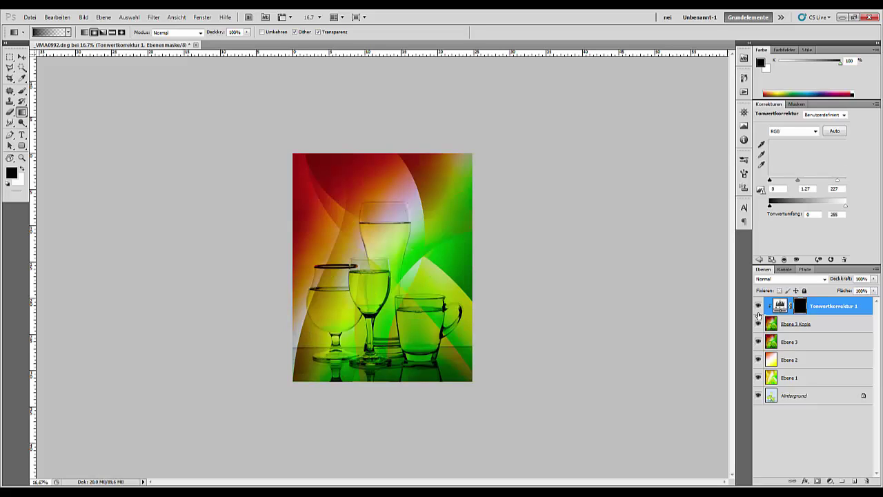
pyautogui.click(22, 92)
pyautogui.click(23, 169)
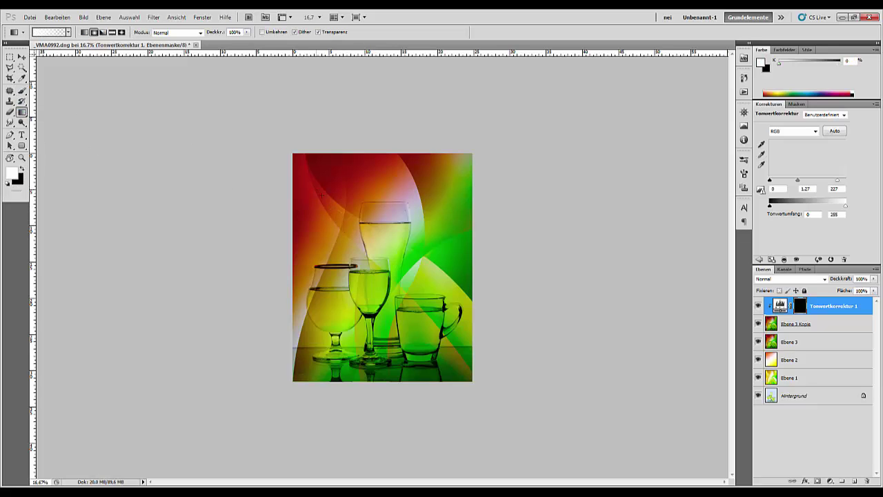
pyautogui.moveTo(322, 195); pyautogui.dragTo(467, 208)
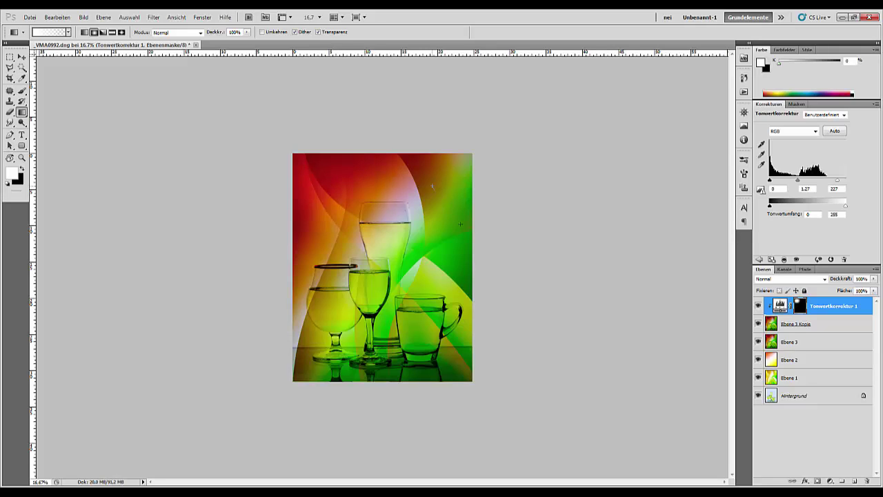
pyautogui.moveTo(432, 185); pyautogui.dragTo(461, 223)
pyautogui.moveTo(352, 319); pyautogui.dragTo(449, 356)
pyautogui.moveTo(387, 325); pyautogui.dragTo(423, 396)
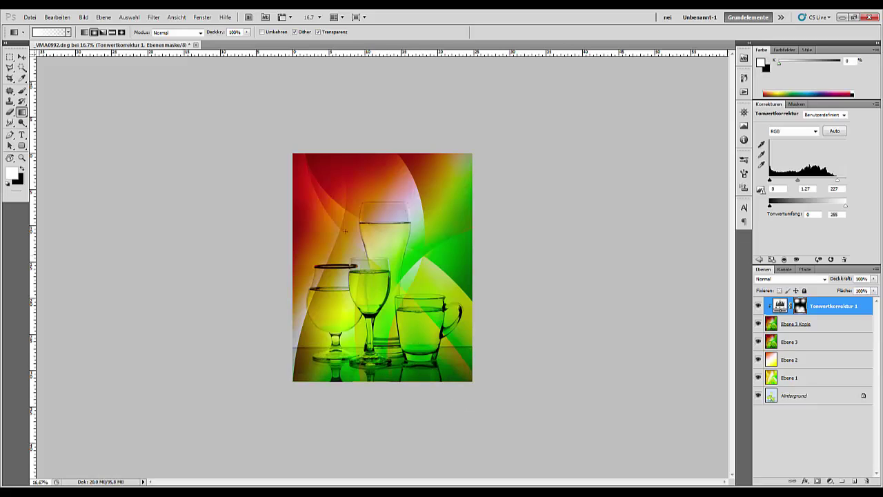
pyautogui.moveTo(387, 219); pyautogui.dragTo(431, 267)
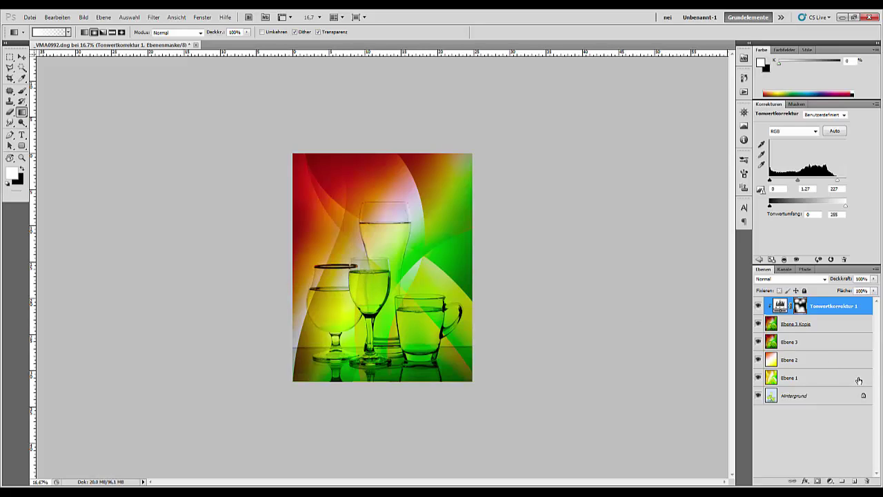
# Stamp all visible layers into a new layer and add an empty layer above it in blend mode Farbe
pyautogui.click(849, 307)
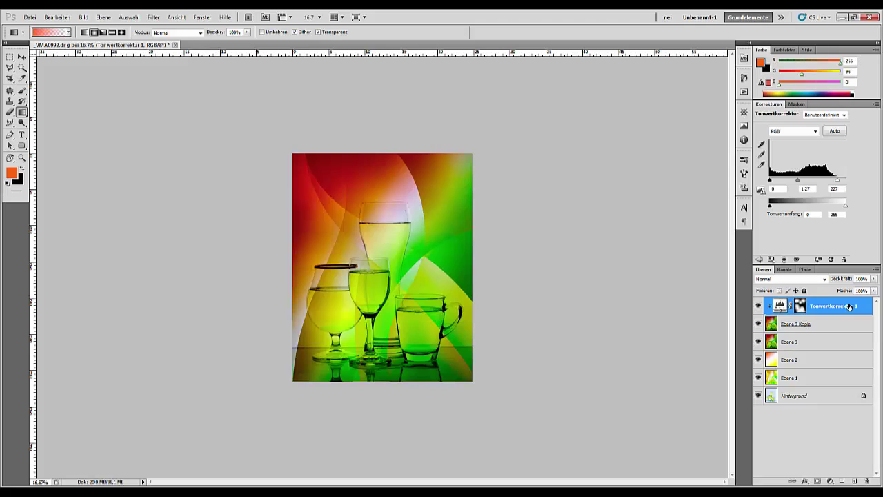
pyautogui.hotkey('ctrl', 'shift', 'alt', 'e')
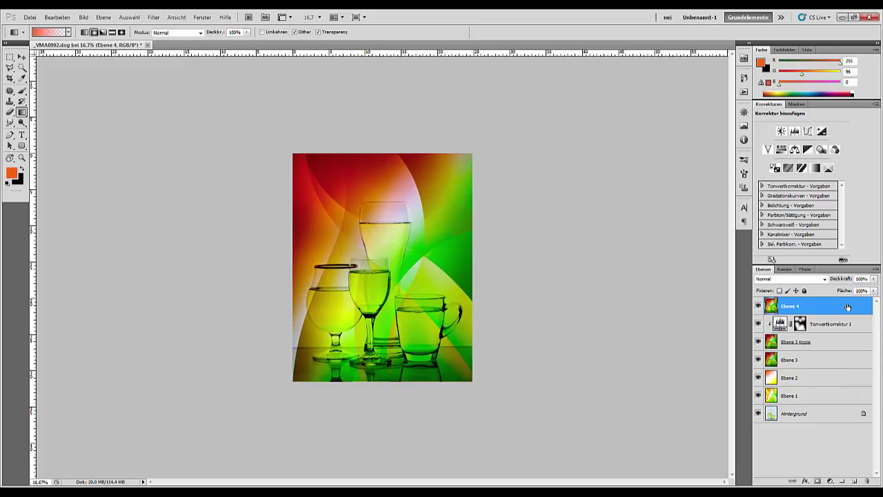
pyautogui.click(854, 481)
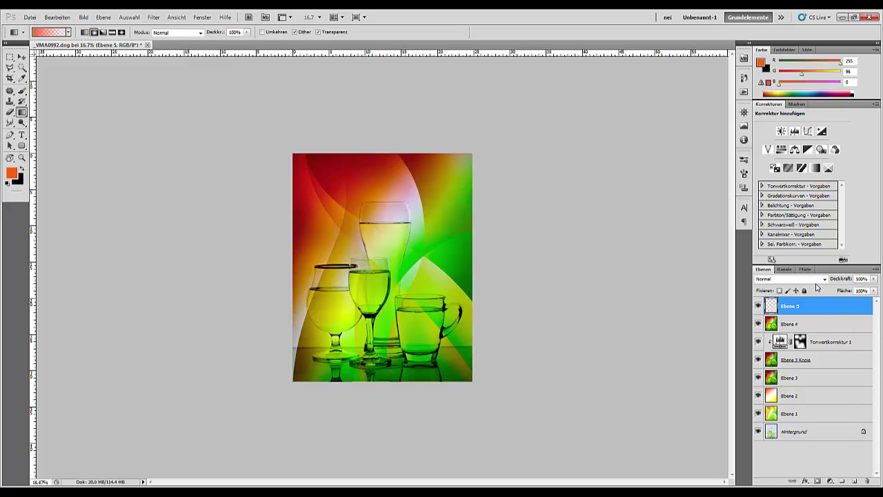
pyautogui.click(815, 280)
pyautogui.click(771, 265)
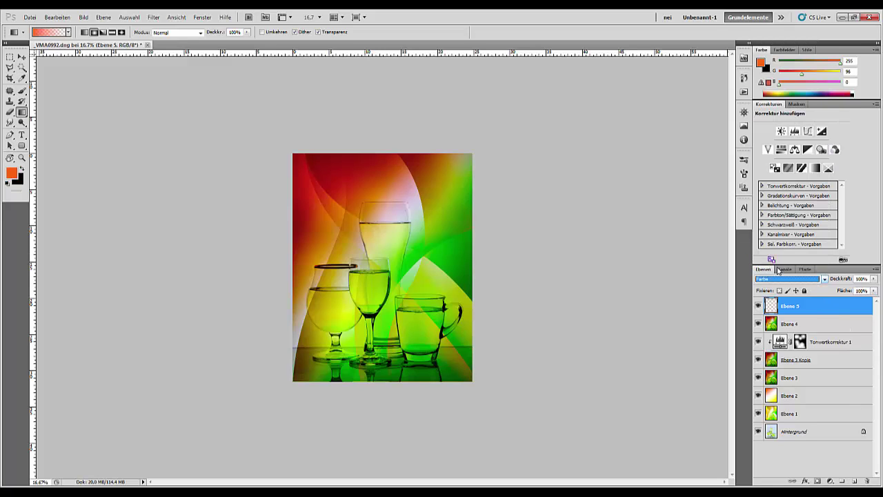
# Set up a soft 618 px brush with red sampled from the image's upper-left background
pyautogui.click(23, 91)
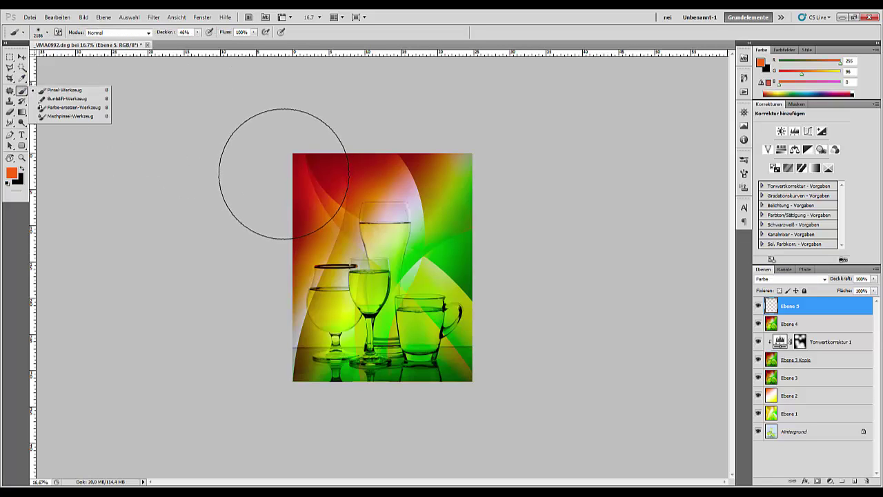
pyautogui.keyDown('alt'); pyautogui.click(319, 159); pyautogui.keyUp('alt')
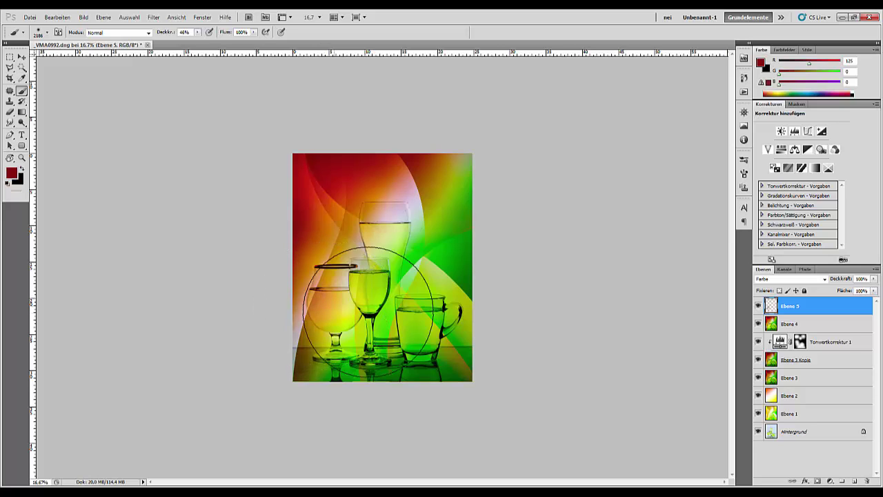
pyautogui.rightClick(466, 316)
pyautogui.moveTo(557, 335)
pyautogui.mouseDown()
pyautogui.moveTo(417, 330)
pyautogui.moveTo(416, 314)
pyautogui.moveTo(421, 343)
pyautogui.moveTo(438, 317)
pyautogui.moveTo(425, 350)
pyautogui.mouseUp()
pyautogui.press('Return')
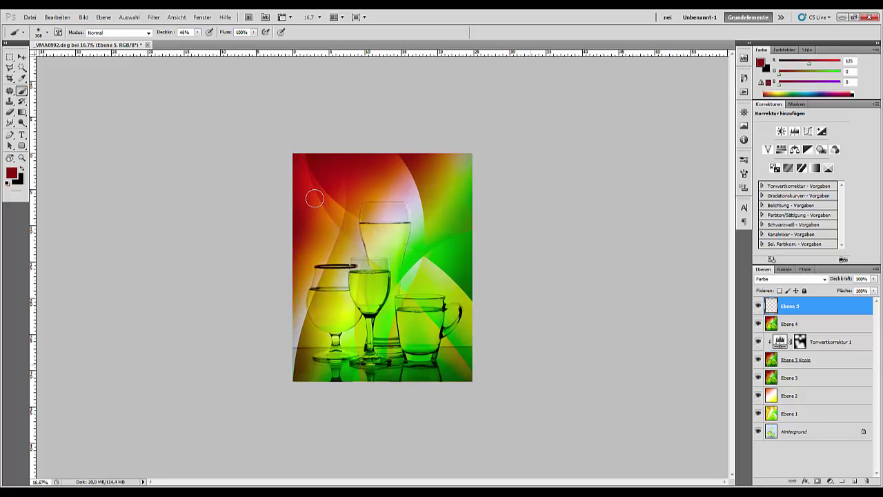
pyautogui.press('alt')
pyautogui.keyDown('alt'); pyautogui.click(310, 185); pyautogui.keyUp('alt')
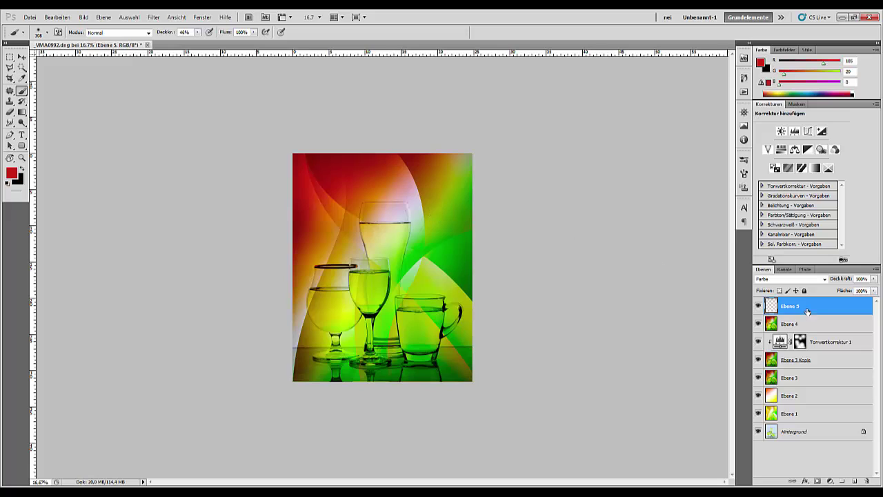
pyautogui.rightClick(428, 310)
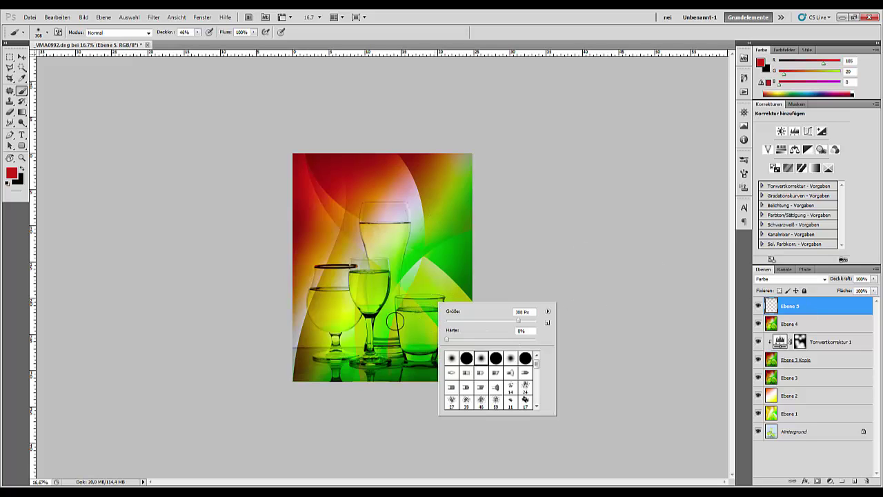
pyautogui.moveTo(519, 321); pyautogui.dragTo(528, 320)
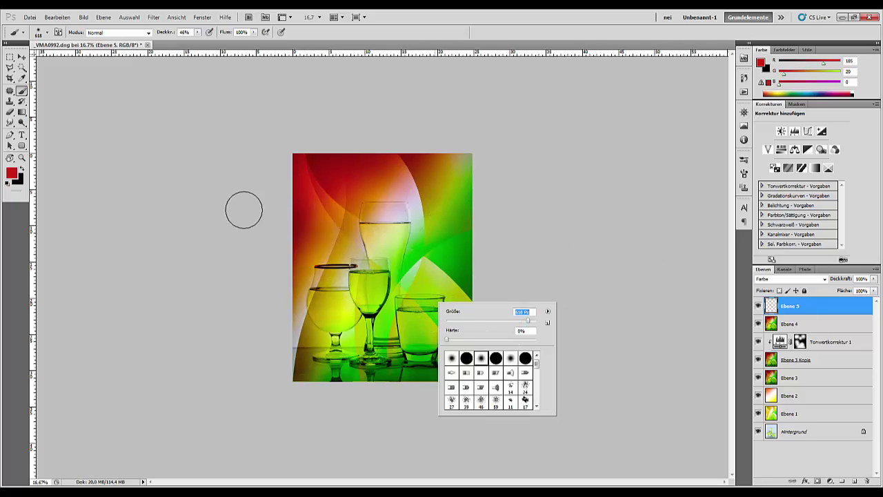
pyautogui.press('Return')
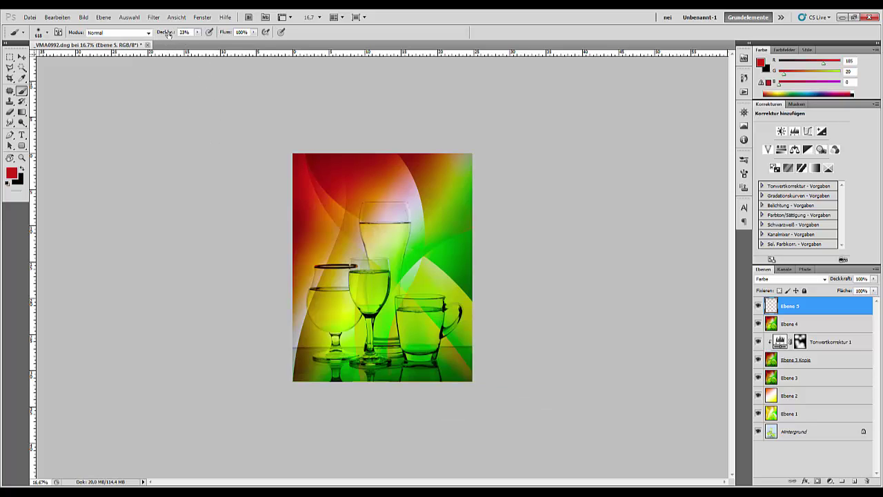
# Paint red at 41% brush opacity over the drinks in the glasses on Ebene 5
pyautogui.moveTo(169, 32); pyautogui.dragTo(221, 38)
pyautogui.click(321, 307)
pyautogui.moveTo(167, 32); pyautogui.dragTo(140, 38)
pyautogui.moveTo(319, 304); pyautogui.dragTo(329, 312)
pyautogui.moveTo(408, 343)
pyautogui.mouseDown()
pyautogui.moveTo(403, 319)
pyautogui.moveTo(409, 345)
pyautogui.mouseUp()
pyautogui.moveTo(360, 288); pyautogui.dragTo(363, 232)
# Examine the overall colour effect of the tinted glasses in a much smaller view of the image
pyautogui.hotkey('ctrl', '-')
pyautogui.hotkey('ctrl', '-')
pyautogui.hotkey('ctrl', '-')
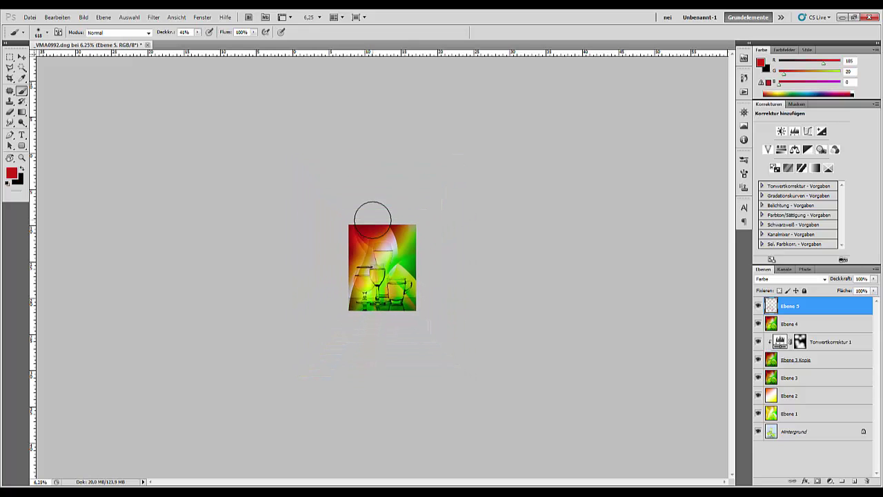
pyautogui.hotkey('ctrl', '+')
pyautogui.hotkey('ctrl', '+')
pyautogui.hotkey('ctrl', '+')
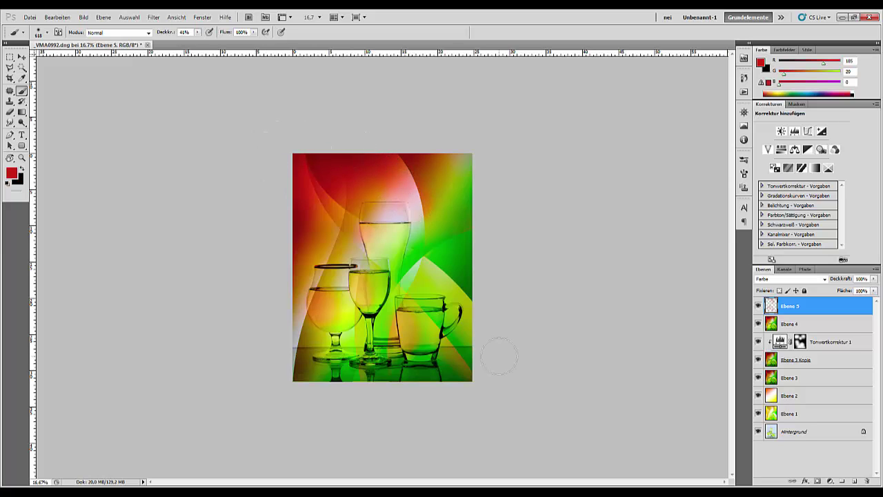
pyautogui.hotkey('ctrl', '-')
pyautogui.hotkey('ctrl', '-')
pyautogui.hotkey('ctrl', '-')
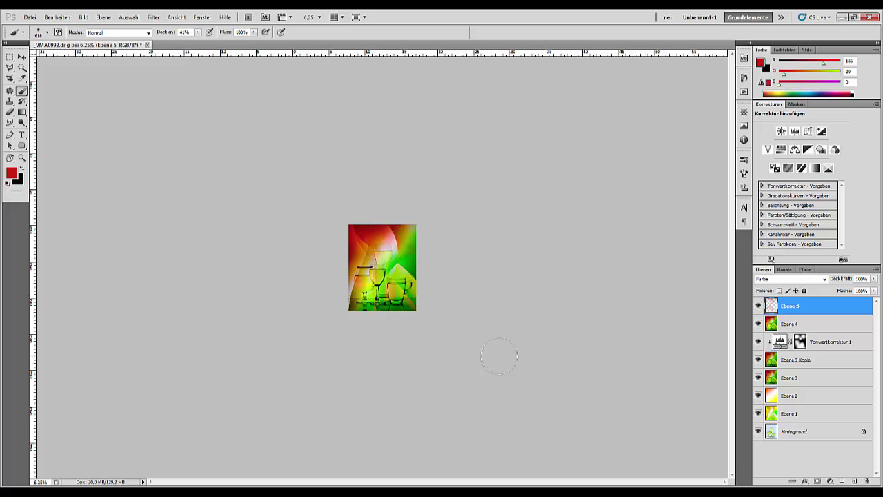
pyautogui.hotkey('ctrl', '+')
pyautogui.hotkey('ctrl', '+')
pyautogui.hotkey('ctrl', '+')
pyautogui.hotkey('ctrl', '+')
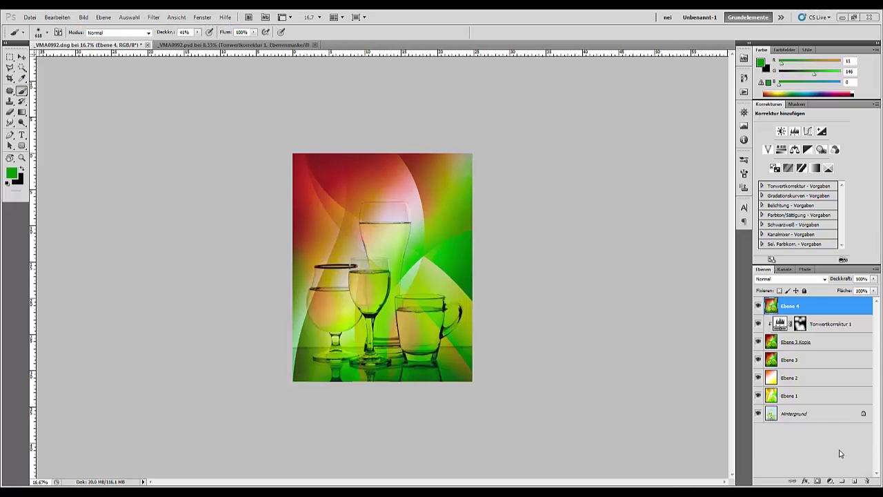
# Darken Ebene 4 with a clipped Tonwertkorrektur, black input 99, and mask out the glasses with black radial gradients
pyautogui.click(794, 134)
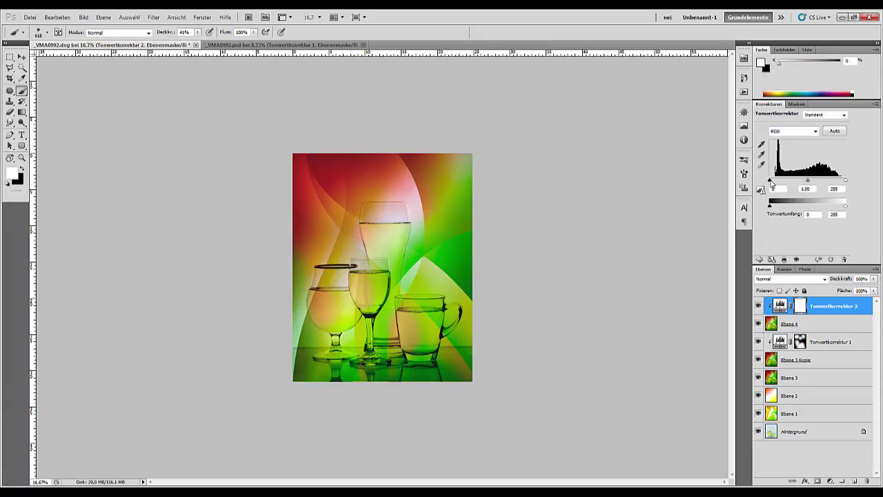
pyautogui.moveTo(771, 183); pyautogui.dragTo(801, 187)
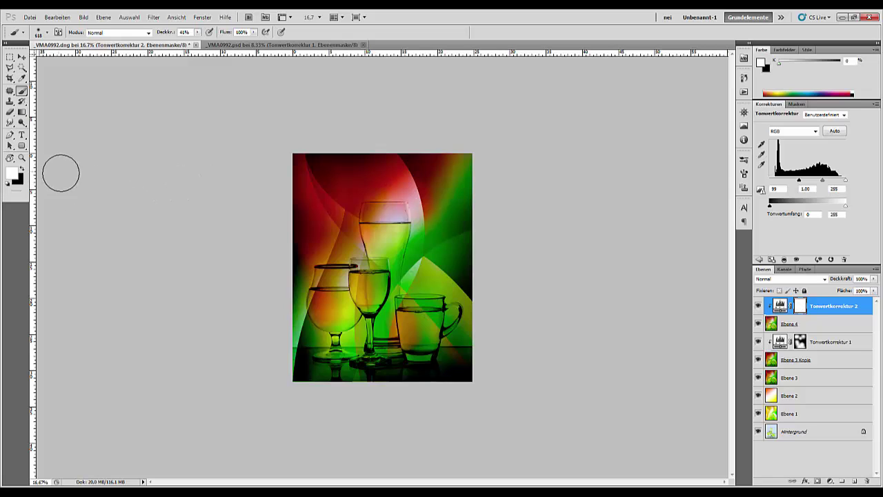
pyautogui.click(24, 169)
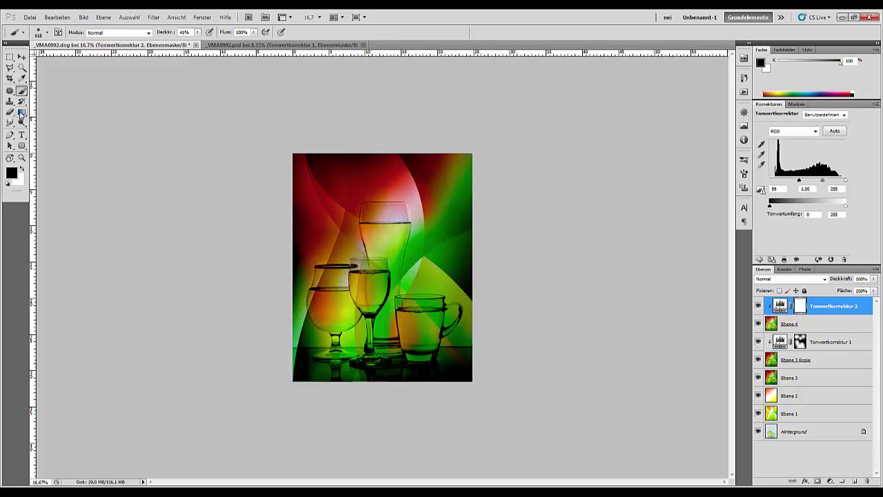
pyautogui.click(21, 112)
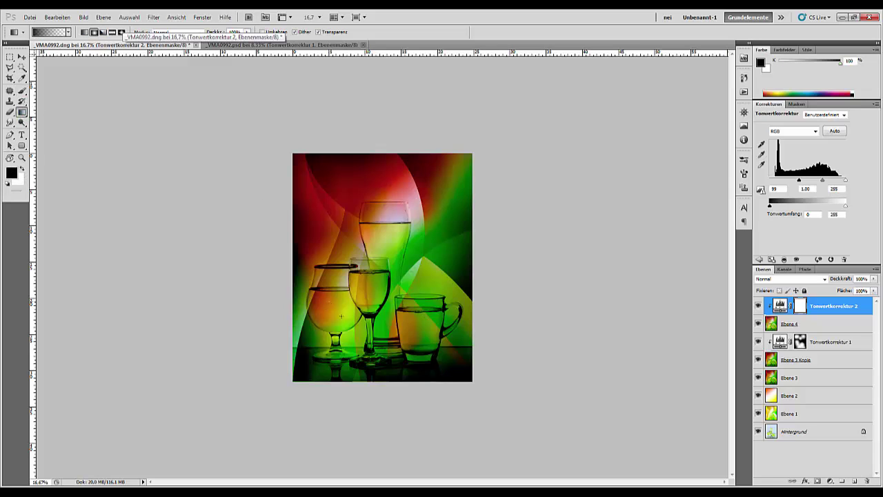
pyautogui.moveTo(326, 301); pyautogui.dragTo(345, 312)
pyautogui.moveTo(362, 277)
pyautogui.mouseDown()
pyautogui.moveTo(394, 260)
pyautogui.moveTo(414, 200)
pyautogui.mouseUp()
pyautogui.moveTo(416, 322); pyautogui.dragTo(452, 365)
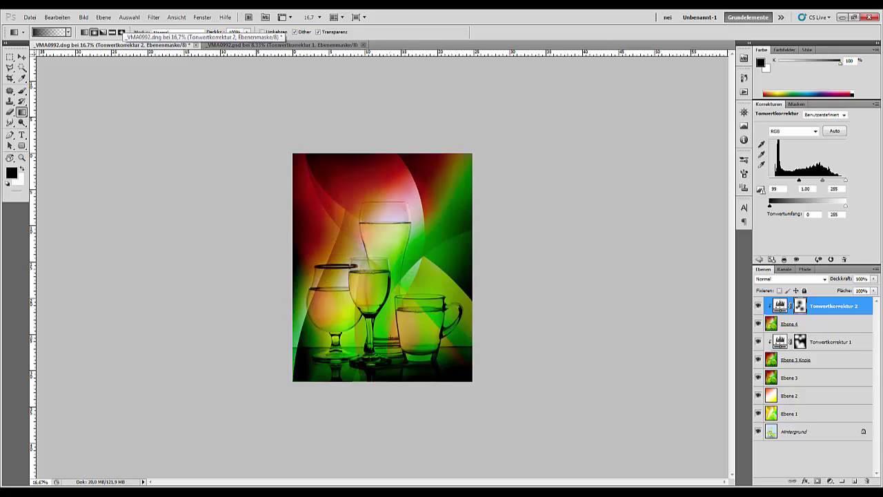
# Extend the Tonwertkorrektur 2 mask with black radial gradients over the glass bases, their reflections and the image's upper area
pyautogui.moveTo(387, 303); pyautogui.dragTo(435, 372)
pyautogui.moveTo(339, 325); pyautogui.dragTo(380, 372)
pyautogui.moveTo(310, 290); pyautogui.dragTo(345, 372)
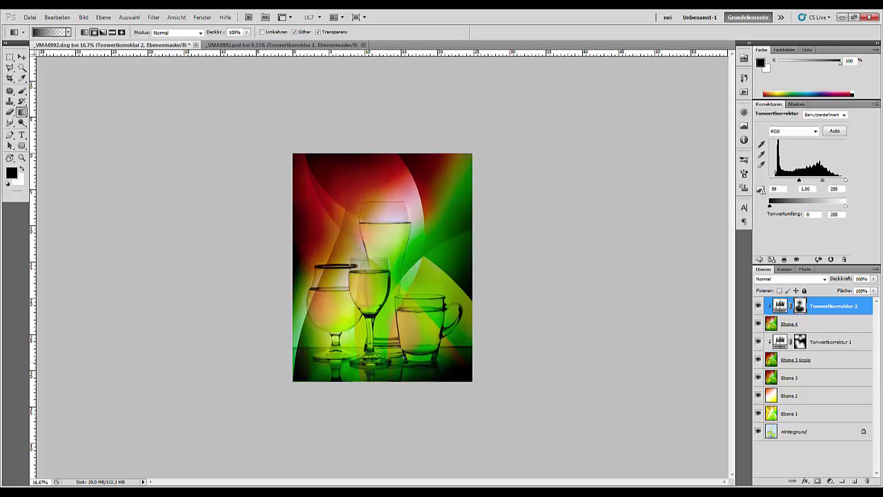
pyautogui.moveTo(407, 347); pyautogui.dragTo(435, 378)
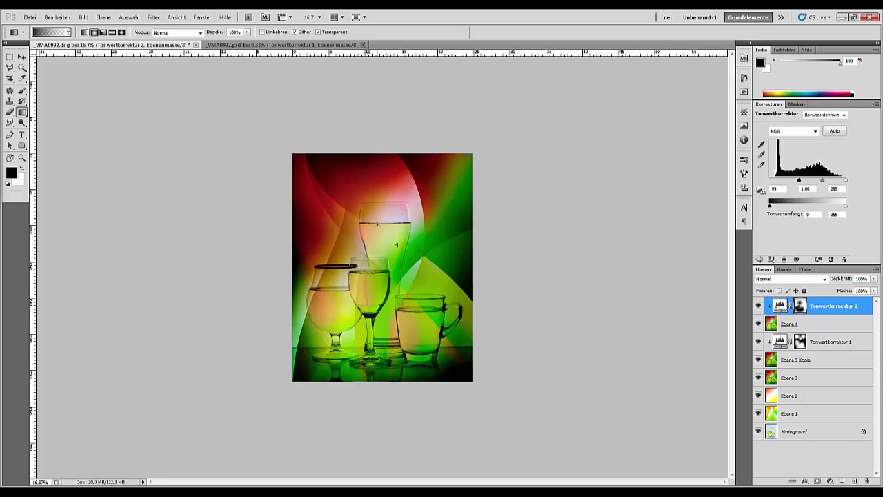
pyautogui.moveTo(294, 156); pyautogui.dragTo(345, 205)
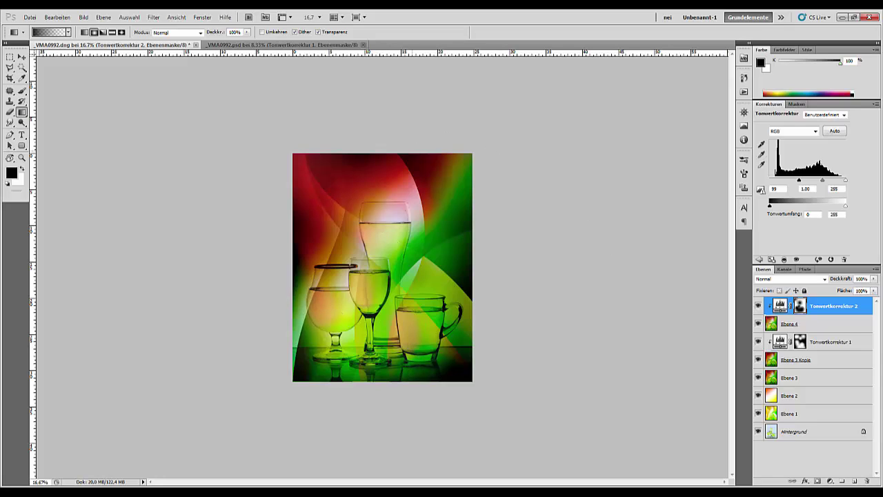
pyautogui.moveTo(596, 241); pyautogui.dragTo(592, 269)
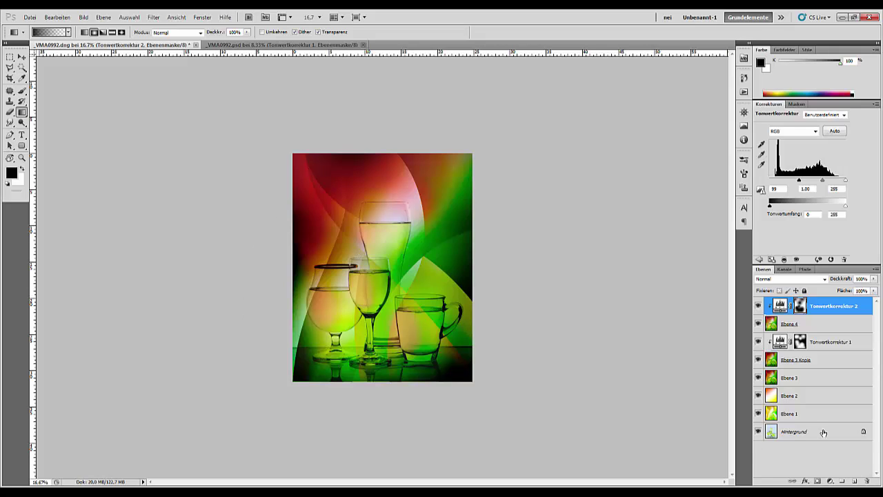
# Try Tonwertkorrektur 2 at 90% opacity and delete the adjustment layer
pyautogui.click(759, 306)
pyautogui.click(759, 306)
pyautogui.moveTo(842, 280); pyautogui.dragTo(835, 282)
pyautogui.hotkey('ctrl', '-')
pyautogui.hotkey('ctrl', '-')
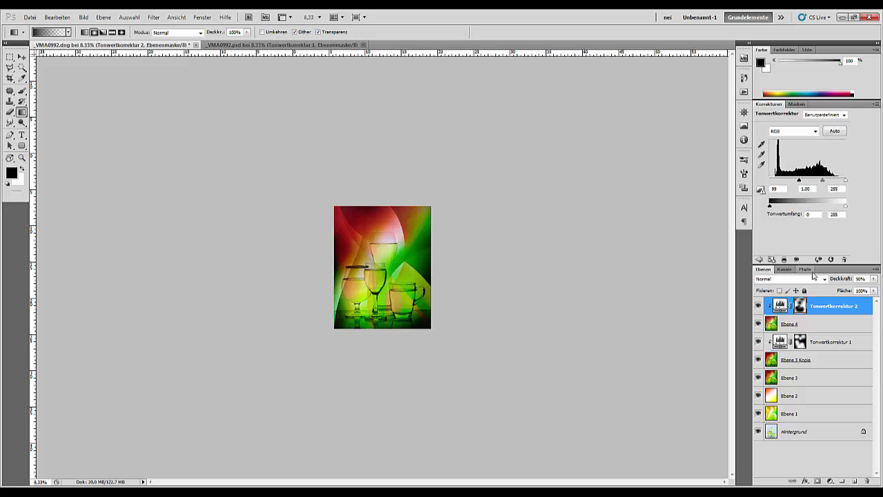
pyautogui.hotkey('ctrl', '+')
pyautogui.hotkey('ctrl', '+')
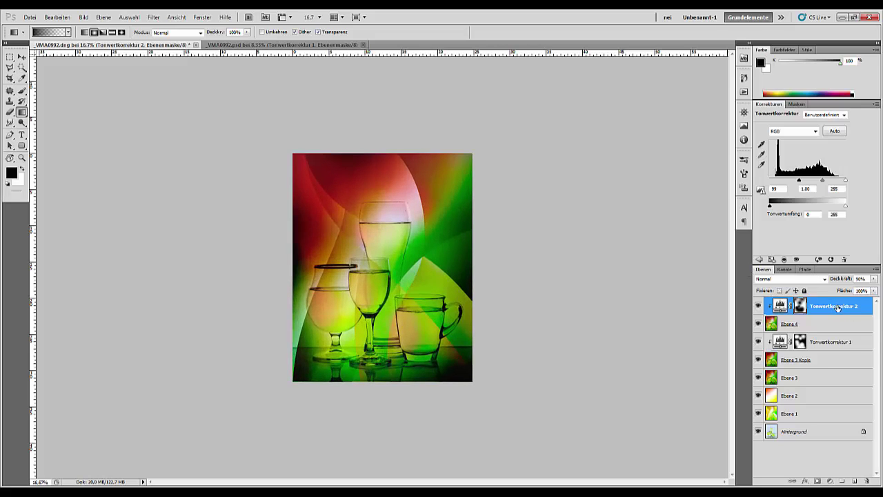
pyautogui.moveTo(838, 308); pyautogui.dragTo(868, 481)
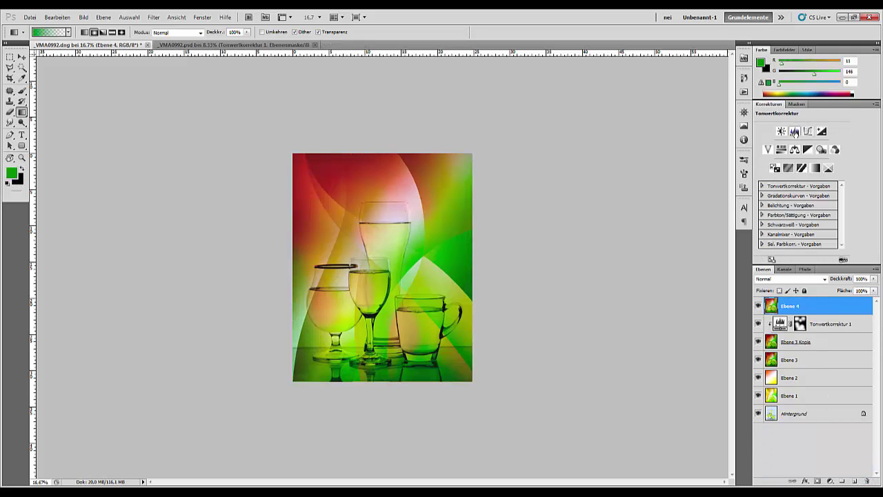
# Darken Ebene 4 with a new clipped Tonwertkorrektur, black input 88, and reset the colours to black and white
pyautogui.click(794, 131)
pyautogui.moveTo(771, 181); pyautogui.dragTo(796, 180)
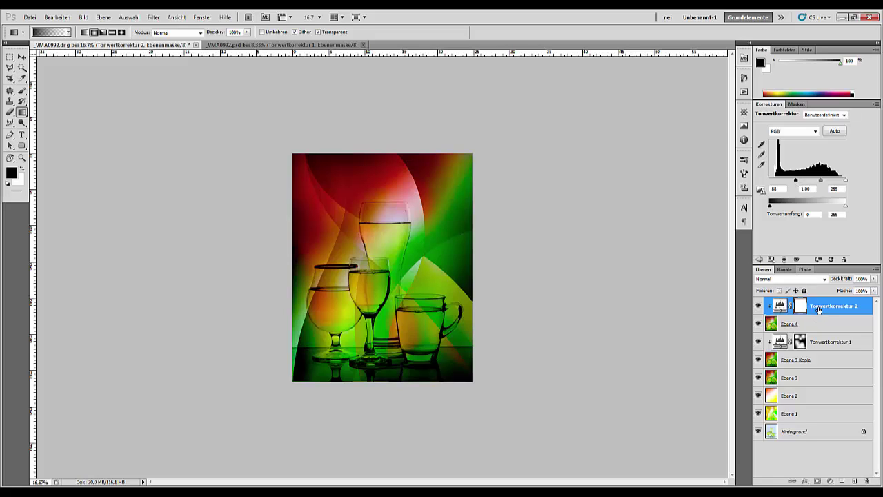
pyautogui.click(818, 311)
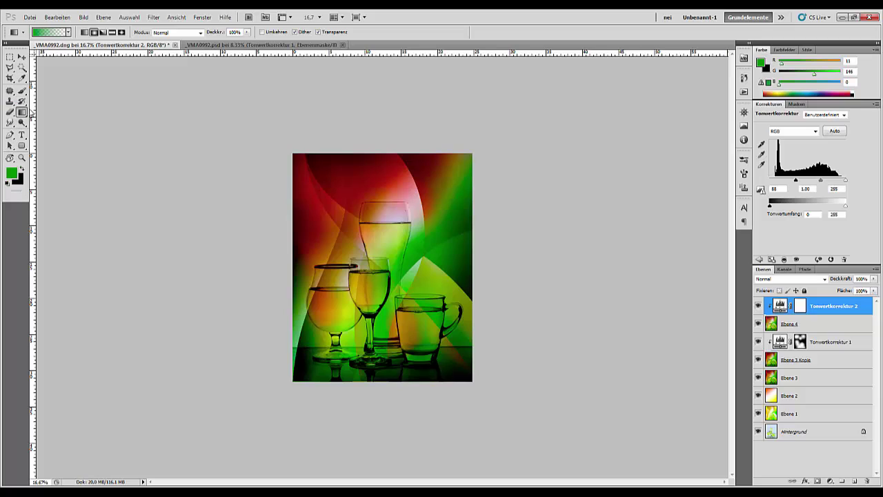
pyautogui.click(8, 183)
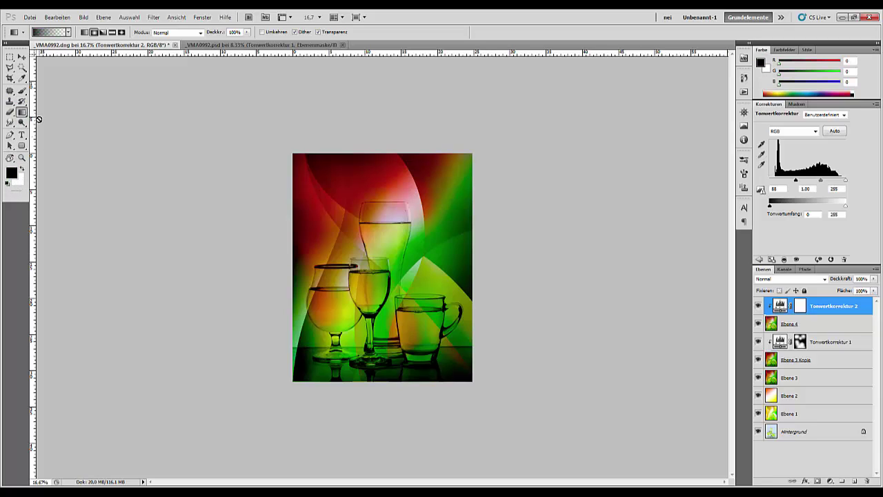
# Lighten the drinks in the glasses with small black radial gradients on the Tonwertkorrektur 2 mask
pyautogui.click(94, 31)
pyautogui.rightClick(19, 112)
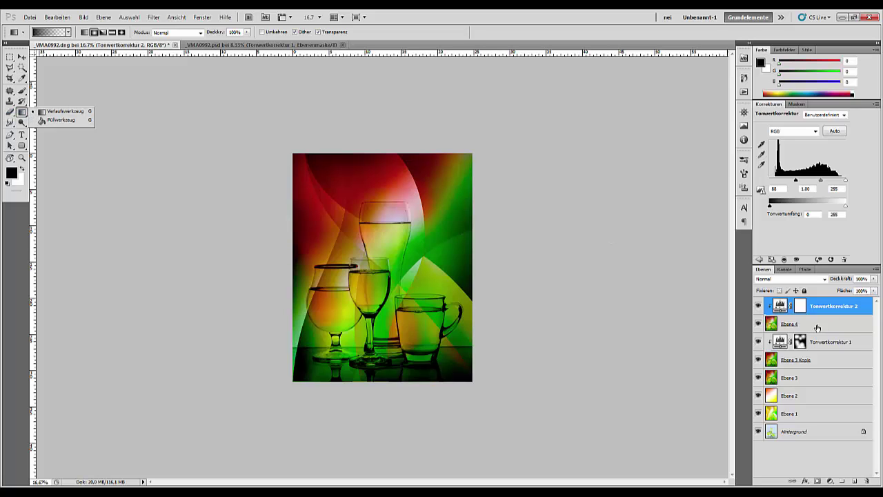
pyautogui.click(818, 325)
pyautogui.click(821, 307)
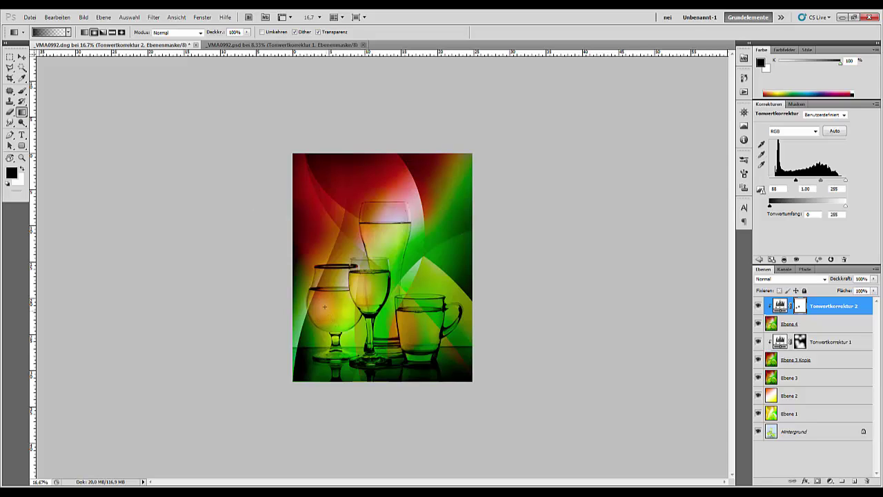
pyautogui.moveTo(339, 321); pyautogui.dragTo(338, 322)
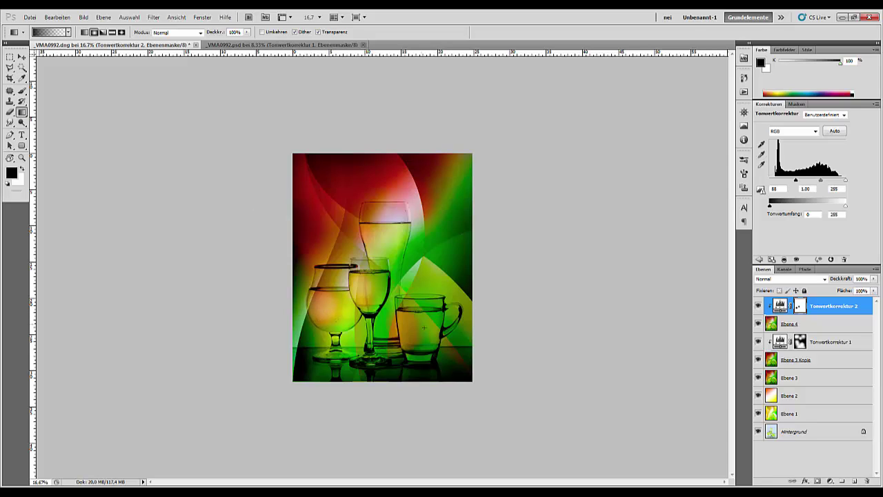
pyautogui.moveTo(421, 336); pyautogui.dragTo(420, 337)
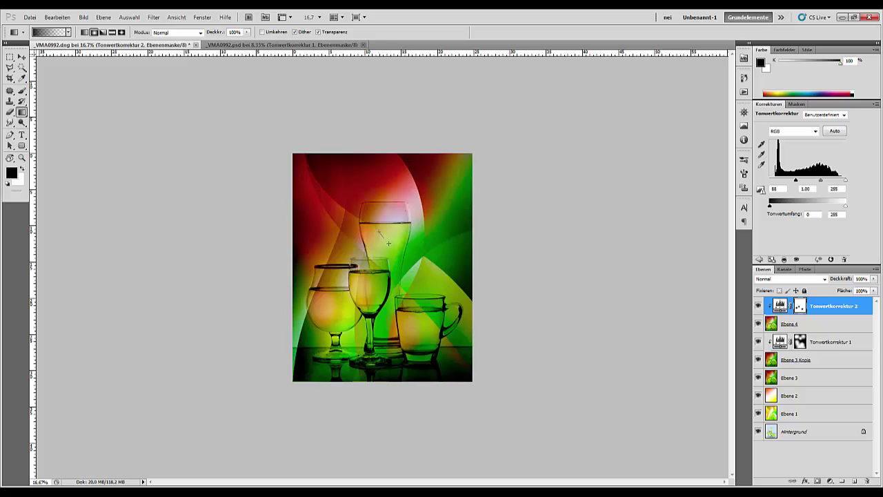
pyautogui.moveTo(389, 243); pyautogui.dragTo(387, 245)
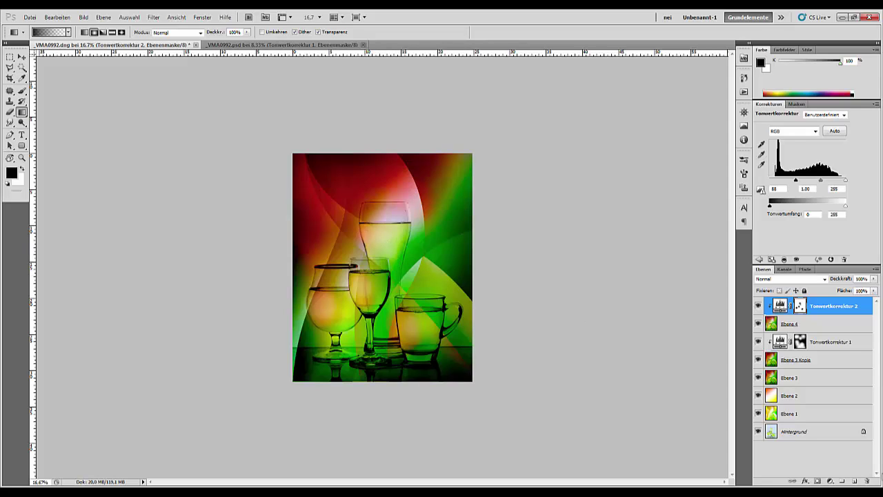
# Merge Tonwertkorrektur 2 into Ebene 4 and delete the Tonwertkorrektur 1 adjustment layer
pyautogui.click(868, 481)
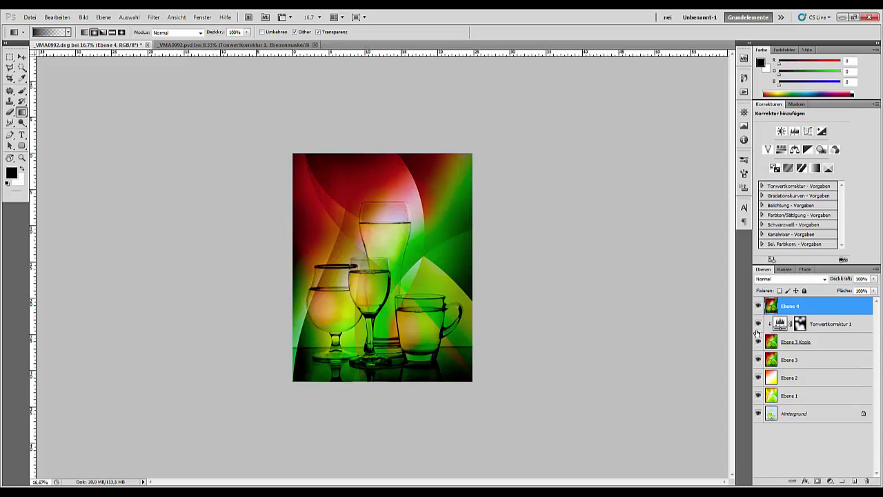
pyautogui.click(760, 324)
pyautogui.moveTo(773, 330); pyautogui.dragTo(868, 481)
# Compare the image with and without Ebene 4, leaving the layer visible
pyautogui.click(759, 305)
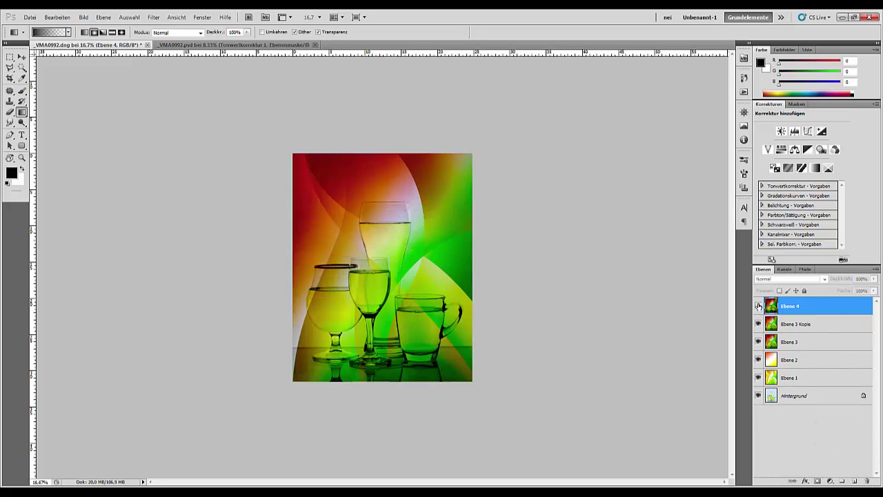
pyautogui.click(759, 306)
pyautogui.click(758, 306)
pyautogui.click(759, 306)
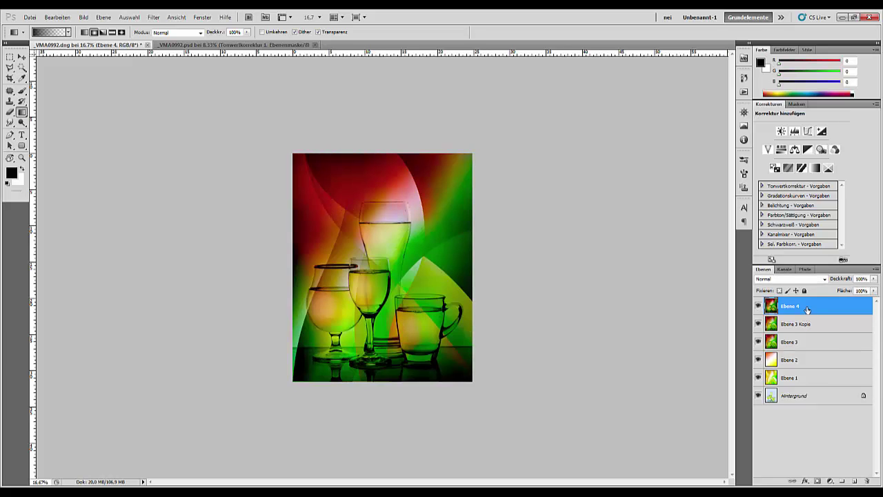
# Add a layer mask to Ebene 4 and soften its darkening with a black 2500 px brush at 41% opacity
pyautogui.click(816, 481)
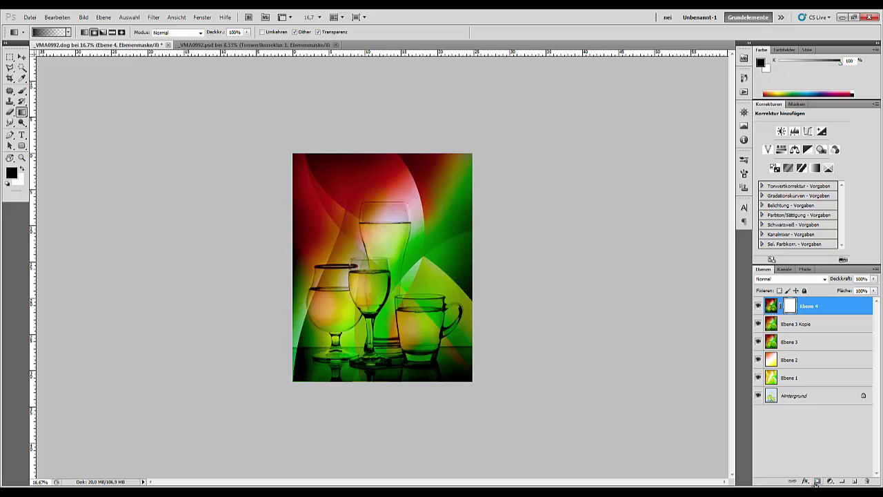
pyautogui.click(22, 90)
pyautogui.rightClick(542, 174)
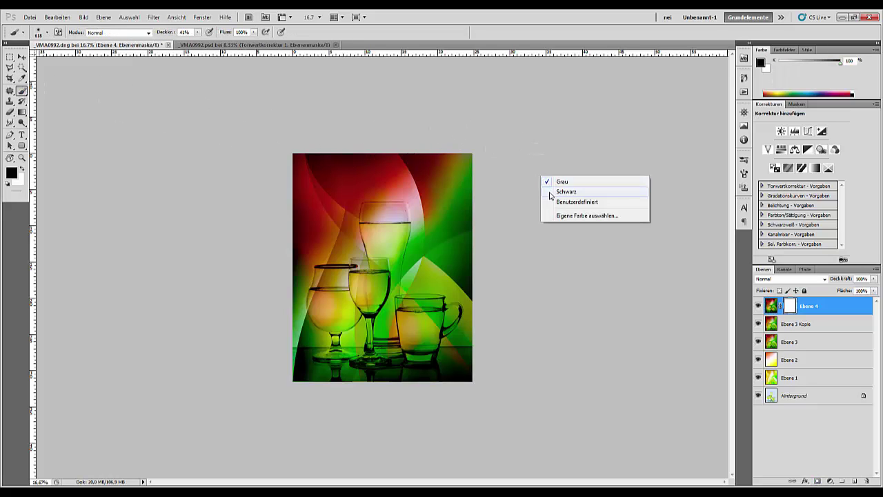
pyautogui.rightClick(417, 195)
pyautogui.moveTo(505, 216); pyautogui.dragTo(518, 220)
pyautogui.press('Return')
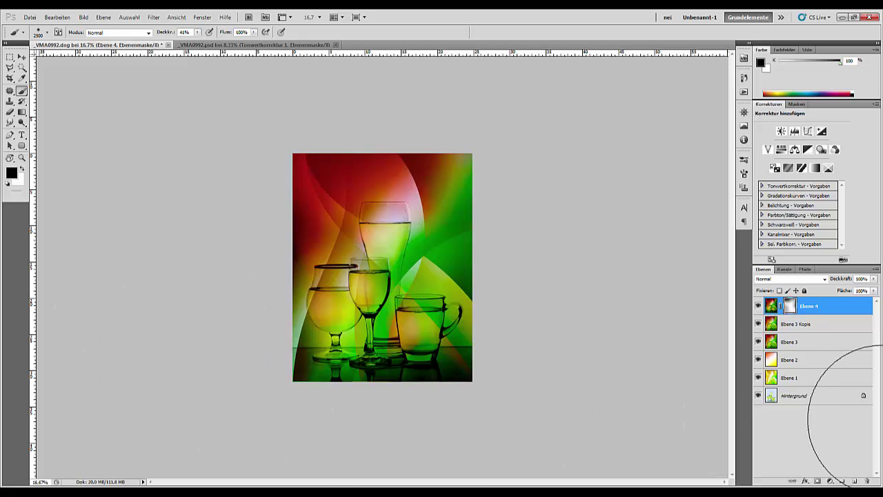
# Examine the masked glass composition as a whole and up close, ending at 25% zoom
pyautogui.hotkey('ctrl', '-')
pyautogui.hotkey('ctrl', '-')
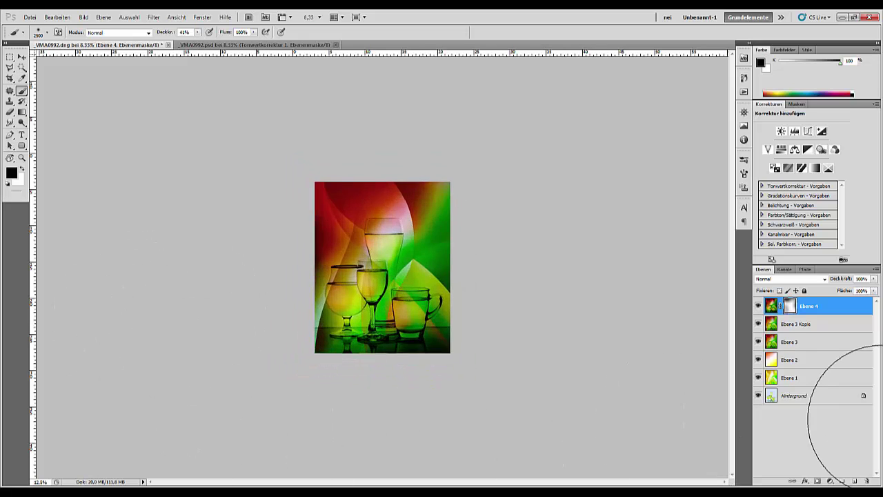
pyautogui.hotkey('ctrl', '+')
pyautogui.hotkey('ctrl', '+')
pyautogui.hotkey('ctrl', '+')
pyautogui.hotkey('ctrl', '+')
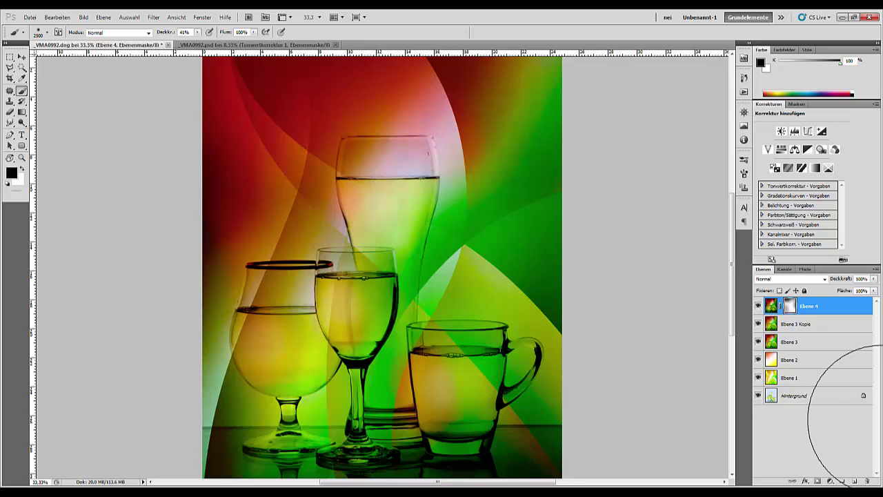
pyautogui.hotkey('ctrl', '-')
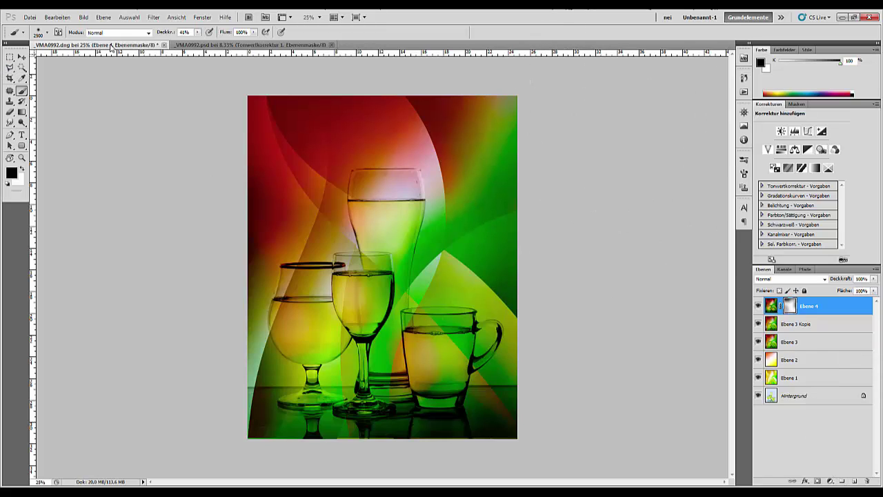
# Compare the _VMA0992.dng composition with the _VMA0992.psd version, both at 25% zoom
pyautogui.click(211, 44)
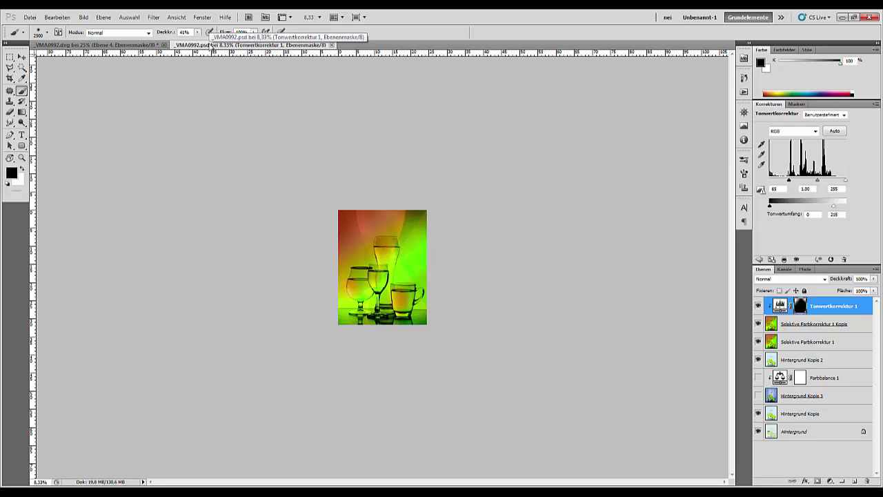
pyautogui.click(109, 46)
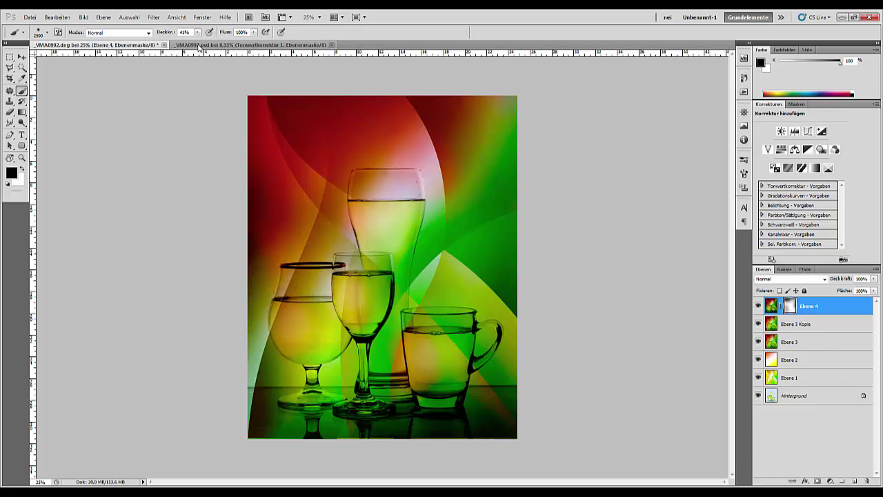
pyautogui.click(199, 47)
pyautogui.hotkey('ctrl', '+')
pyautogui.hotkey('ctrl', '+')
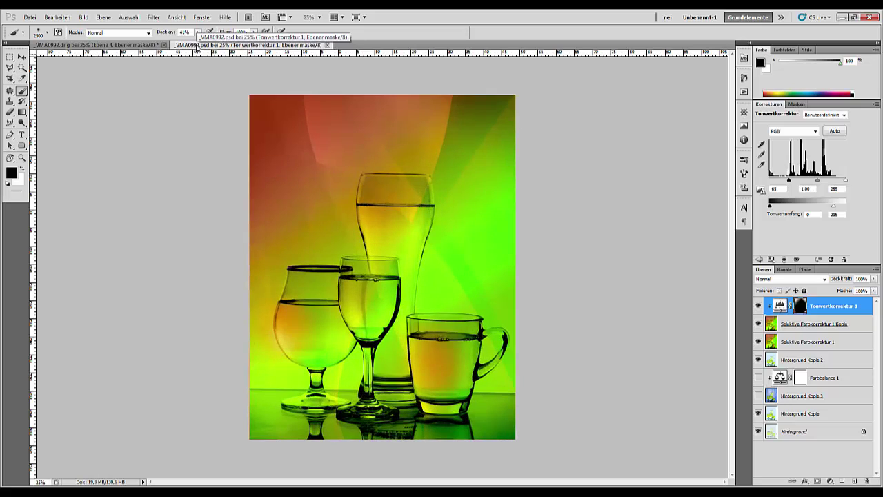
pyautogui.click(80, 45)
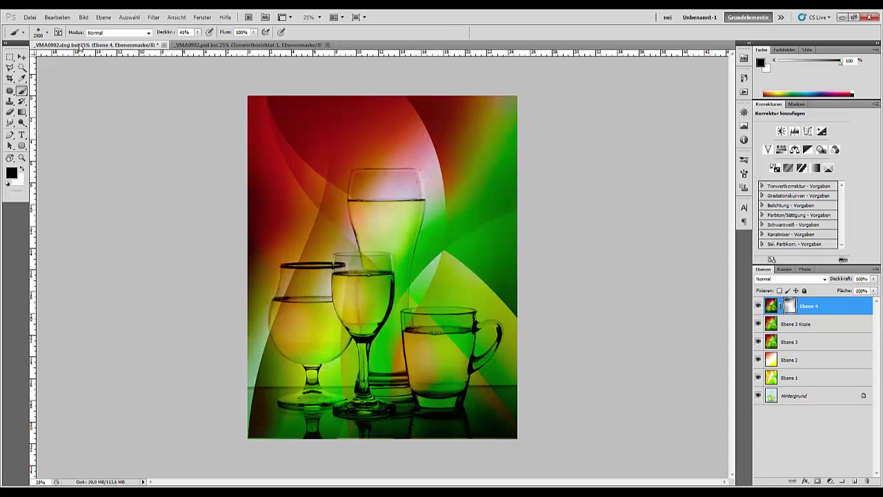
pyautogui.click(254, 45)
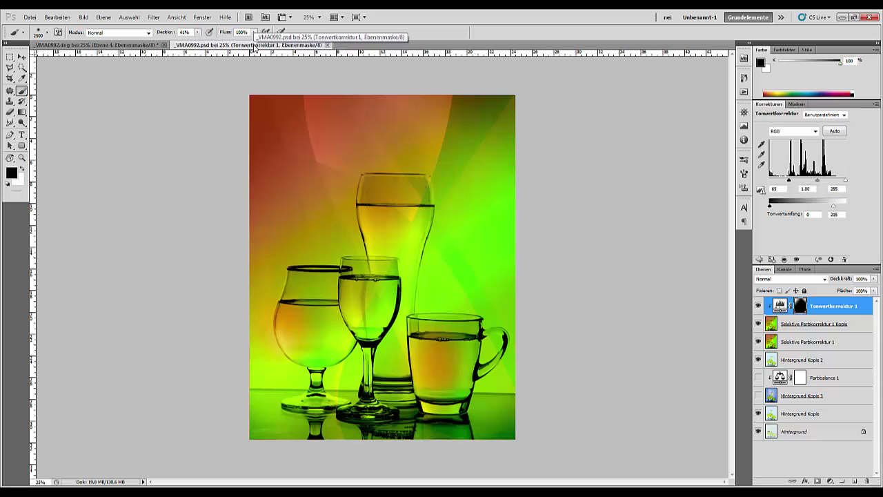
pyautogui.click(118, 45)
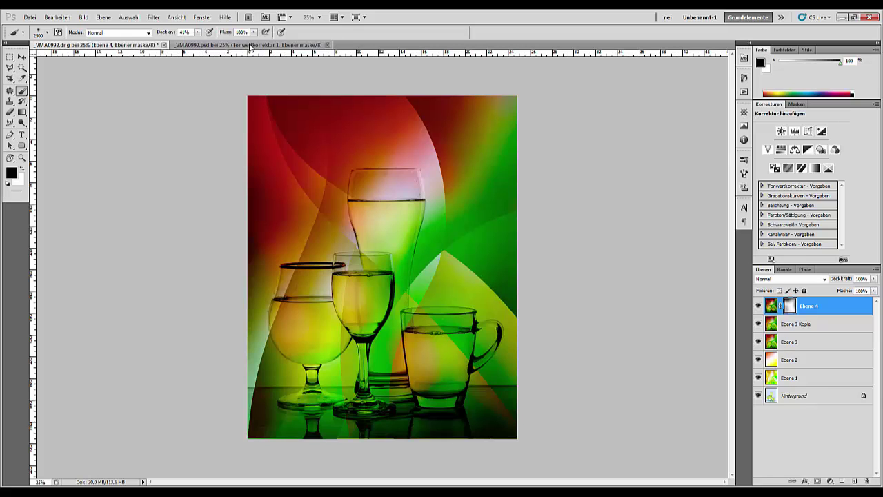
pyautogui.click(250, 46)
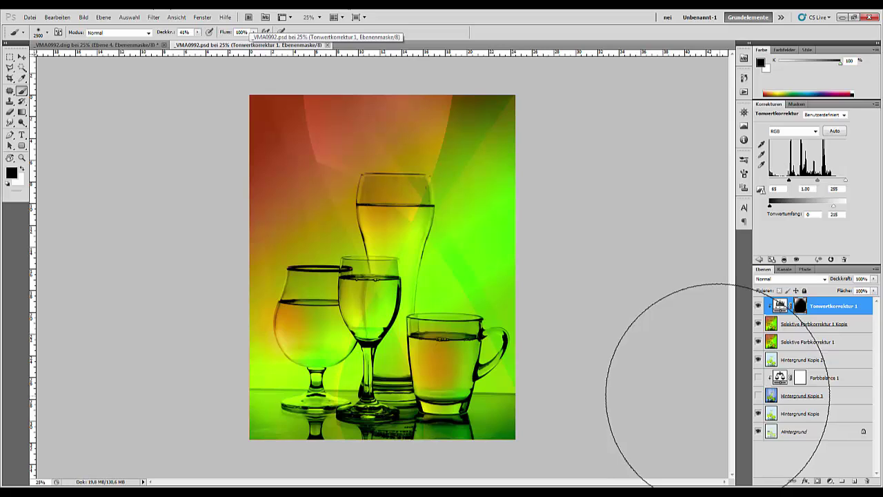